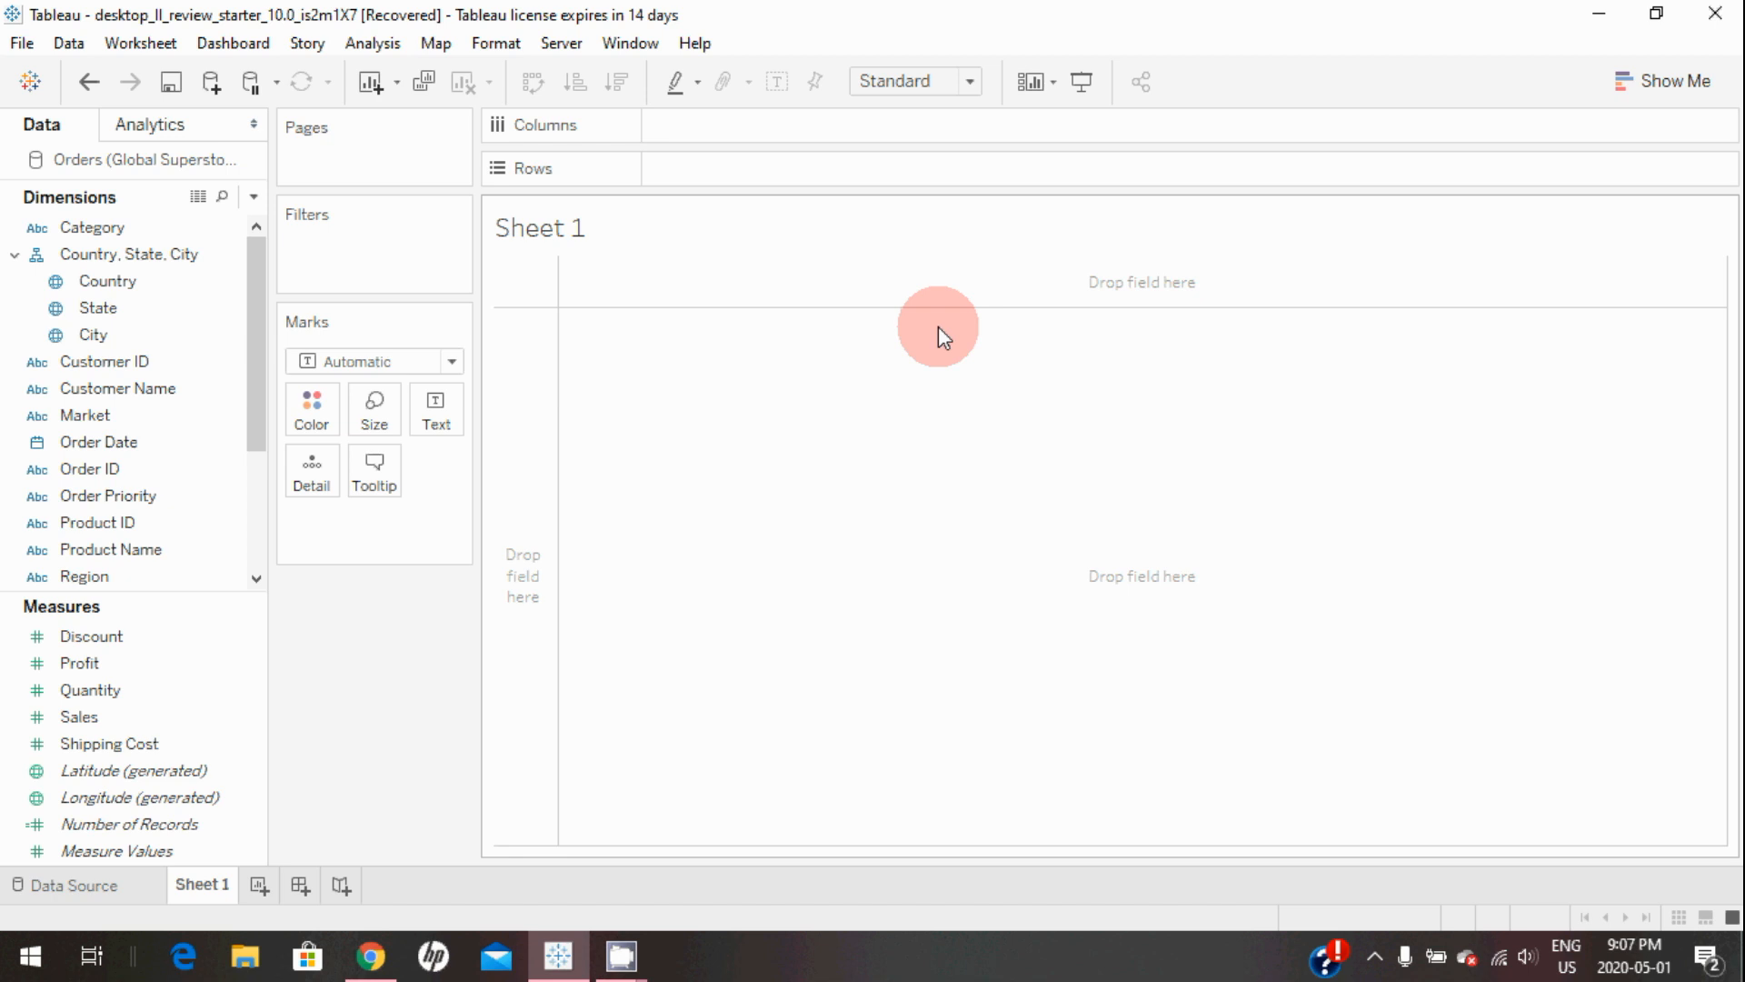
Step: Rename the Sheet 1 worksheet as "Bar chart"
{"action": "double_click", "coordinate": [207, 892]}
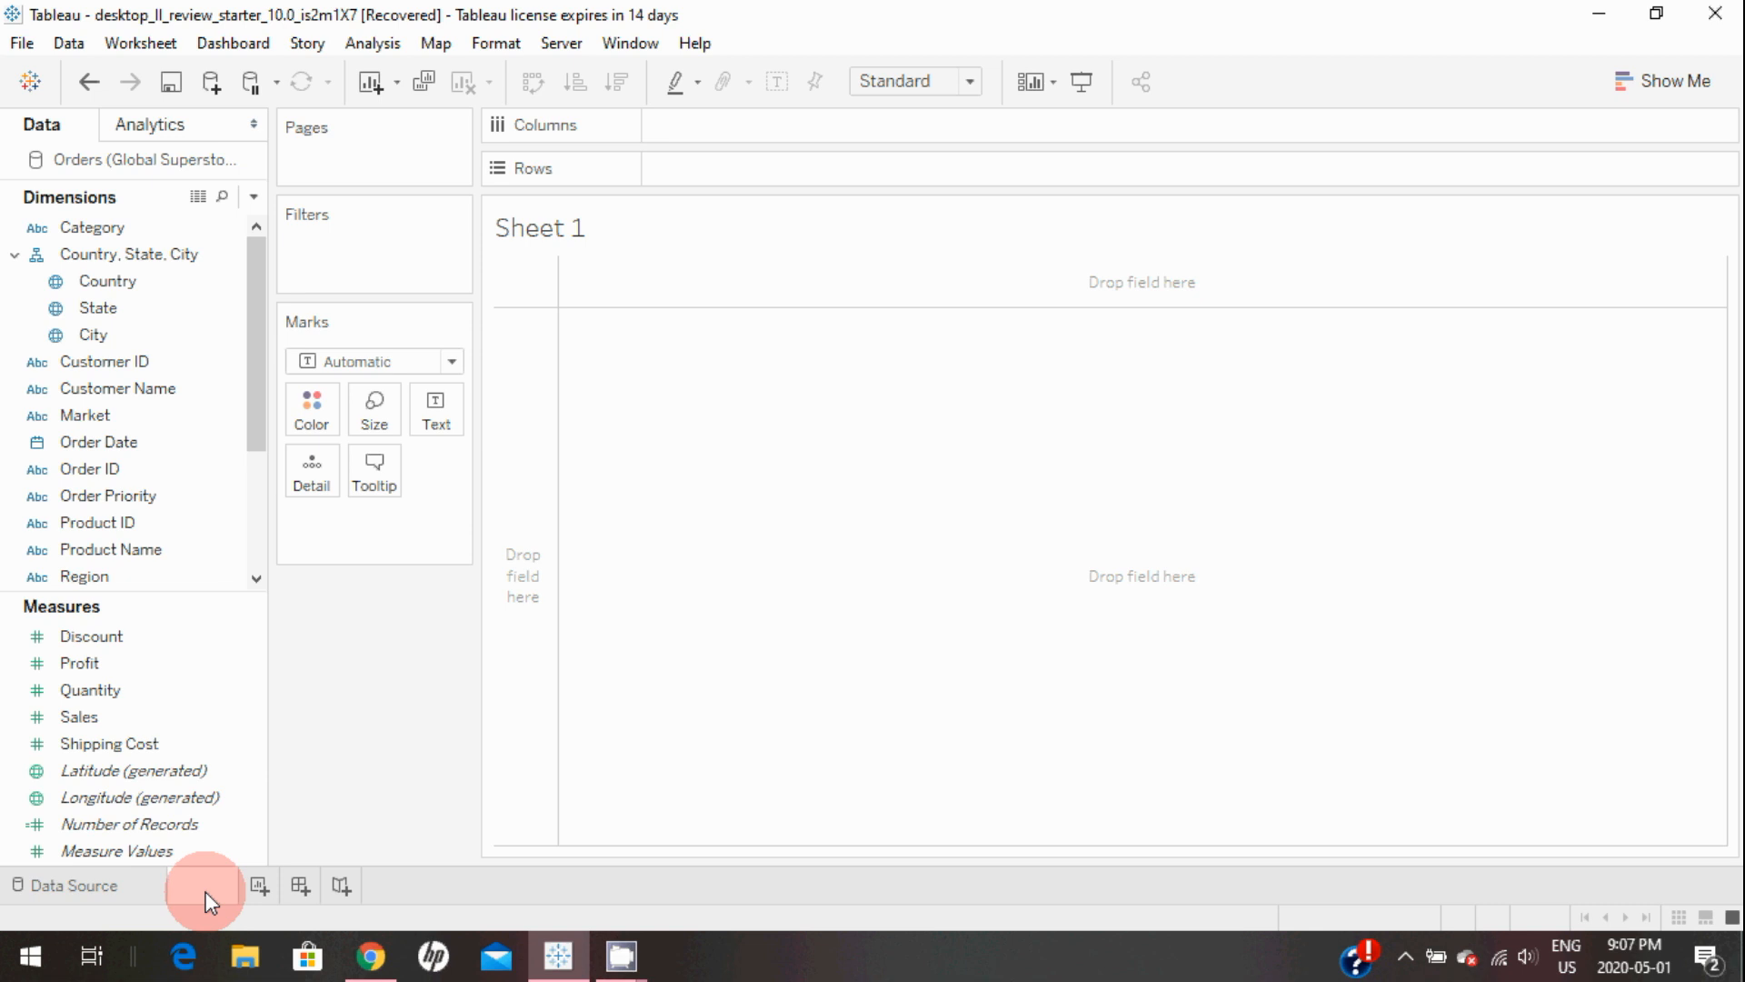
{"action": "type", "text": "Bar chart"}
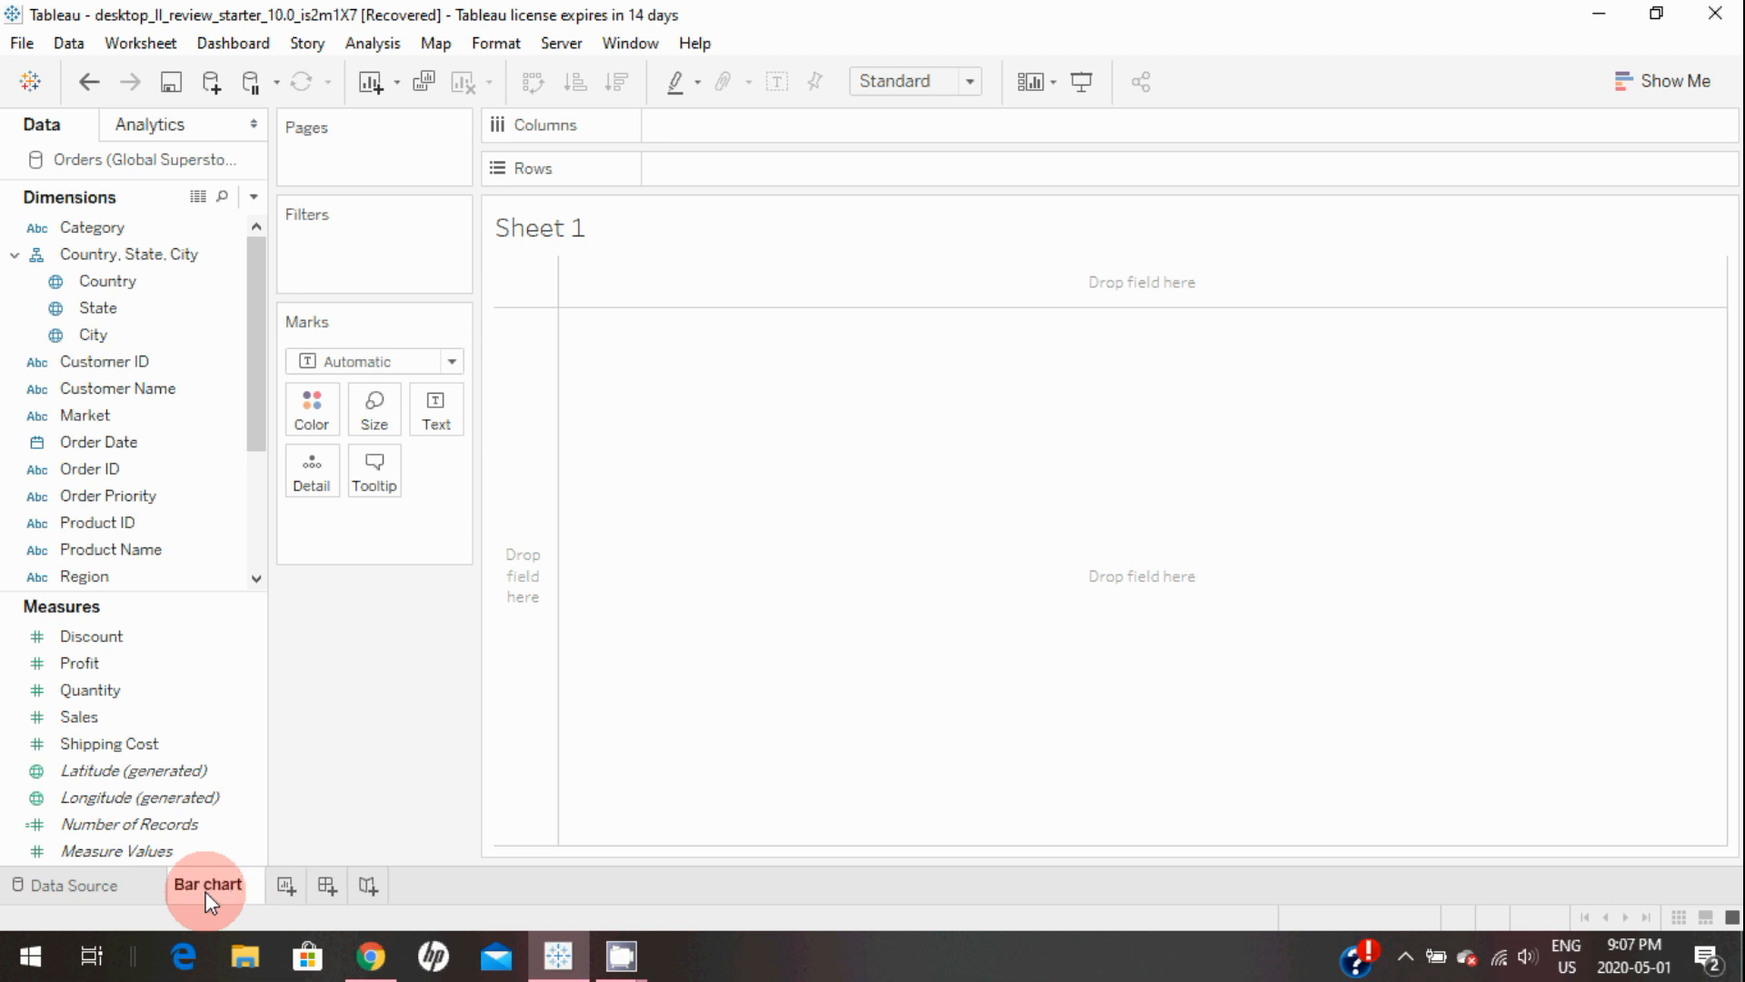
{"action": "left_click", "coordinate": [374, 642]}
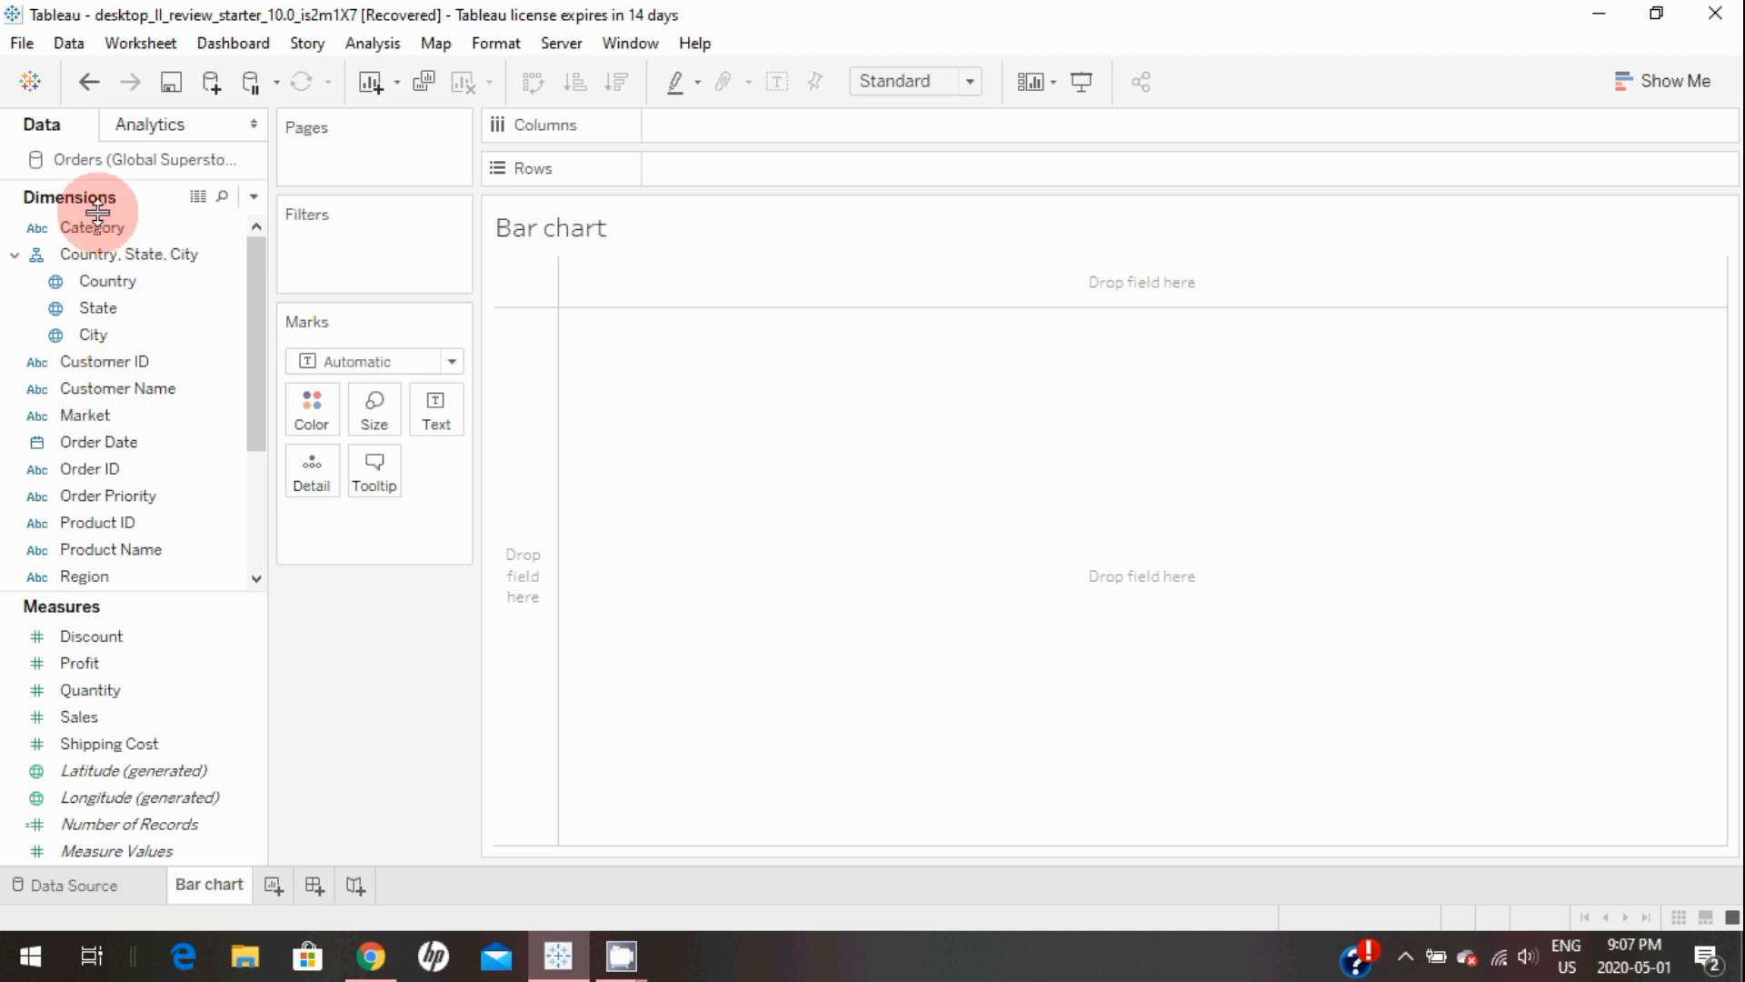
Step: Build a bar chart with Category on columns and Profit on rows, and show its mark labels
{"action": "left_click_drag", "start_coordinate": [92, 227], "coordinate": [740, 128]}
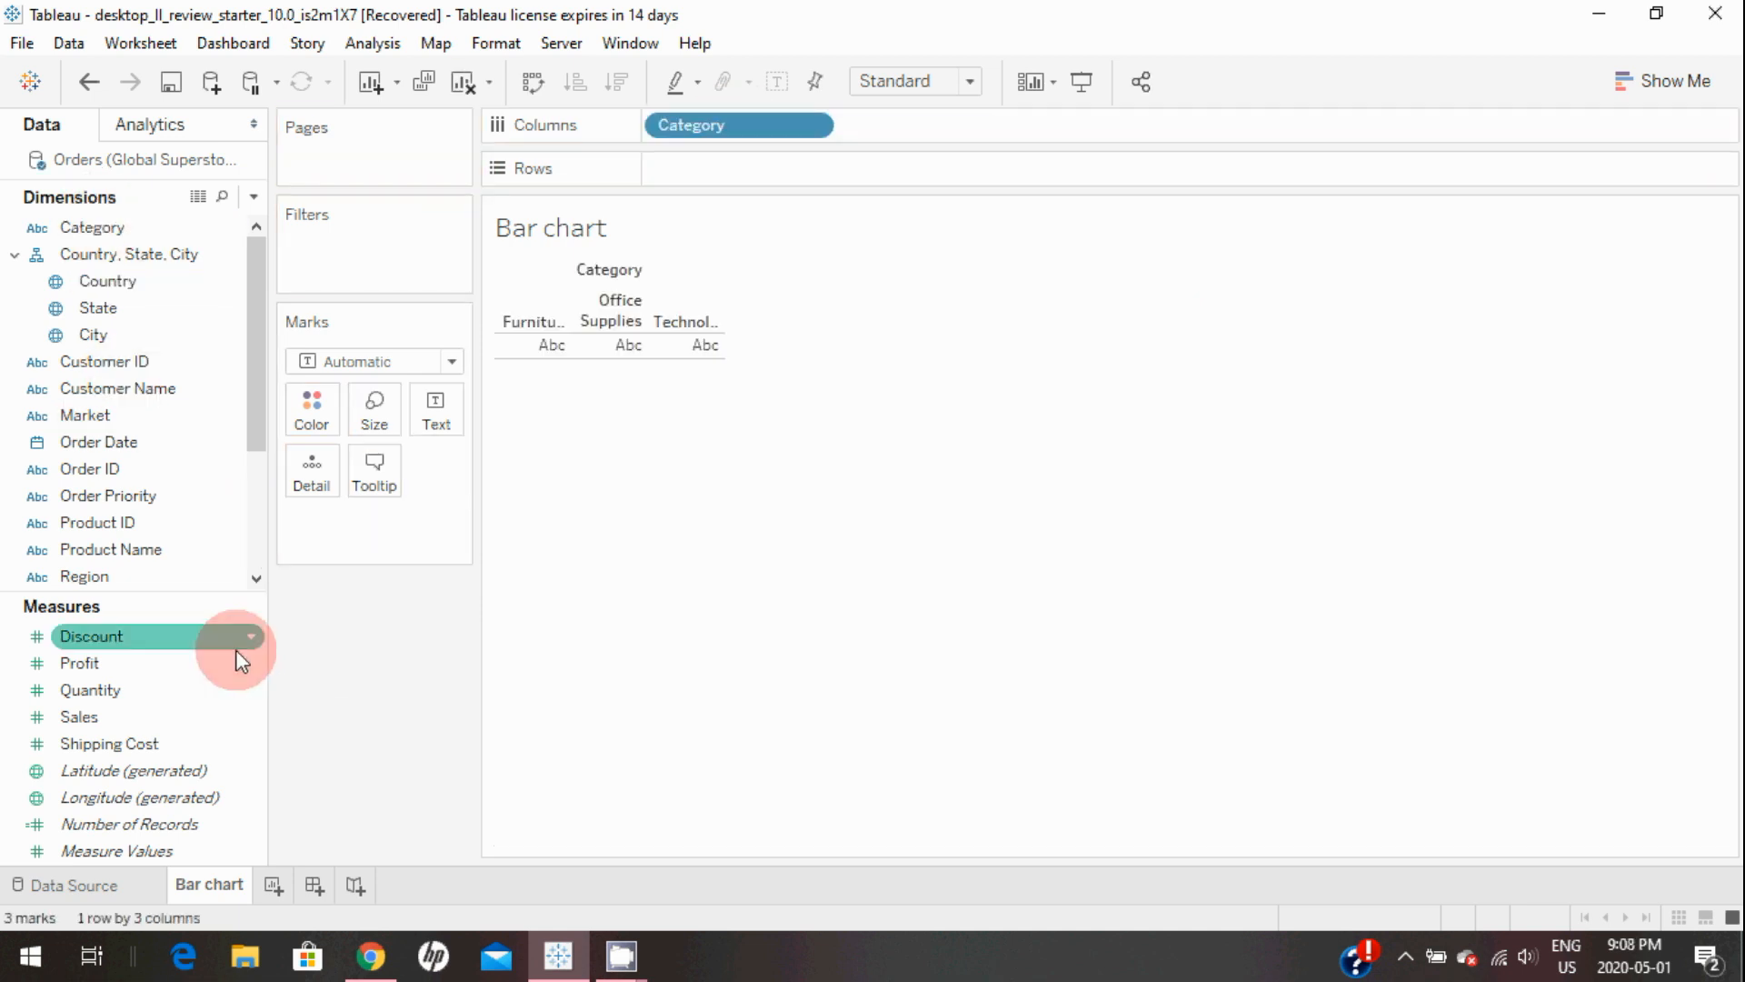
{"action": "left_click_drag", "start_coordinate": [220, 662], "coordinate": [808, 175]}
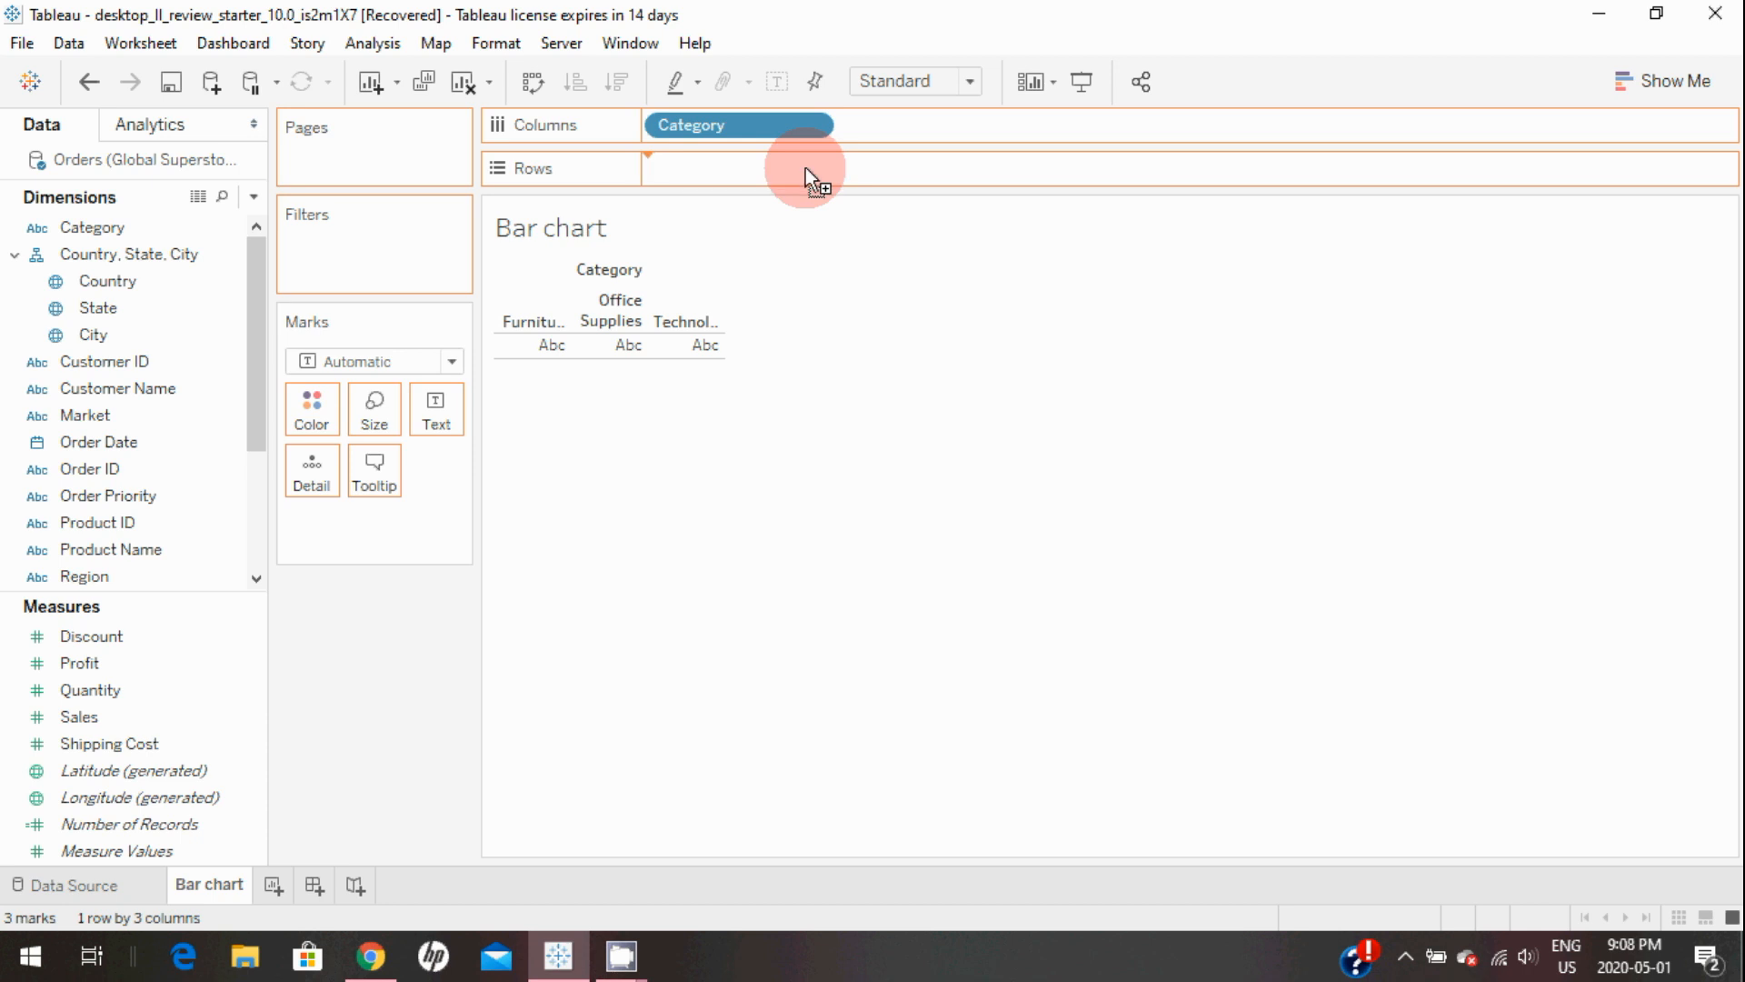
{"action": "left_click", "coordinate": [449, 424]}
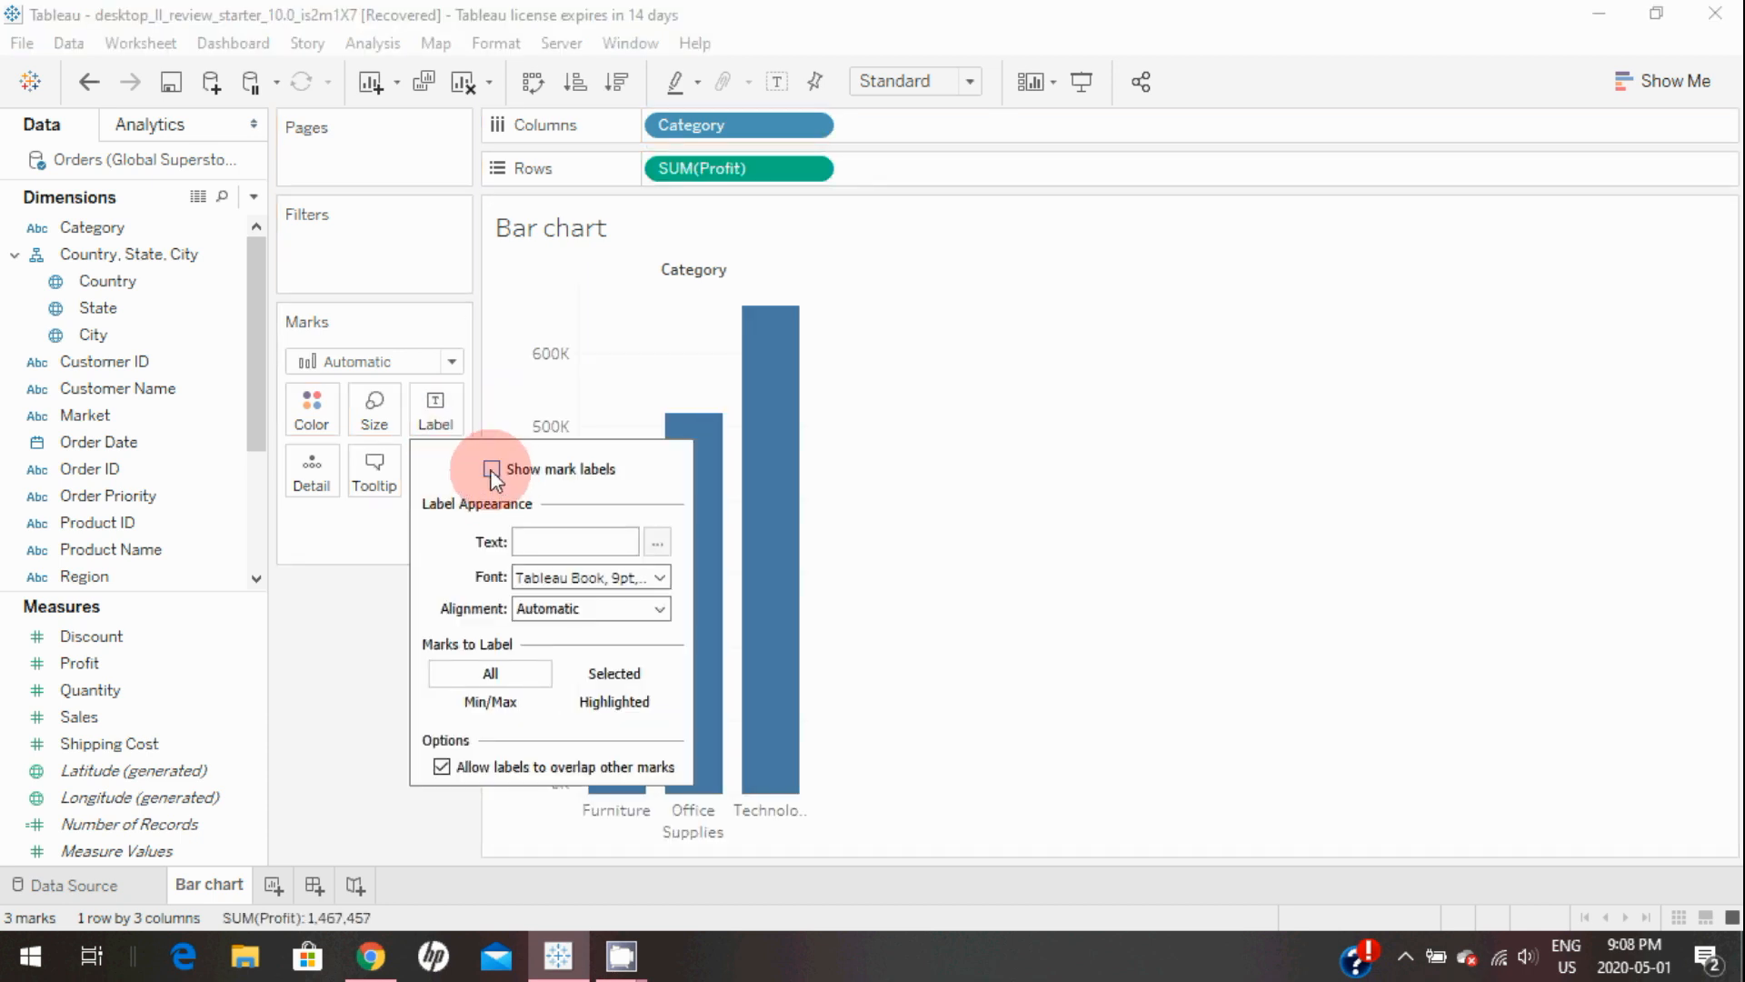
{"action": "left_click", "coordinate": [492, 469]}
{"action": "left_click", "coordinate": [922, 715]}
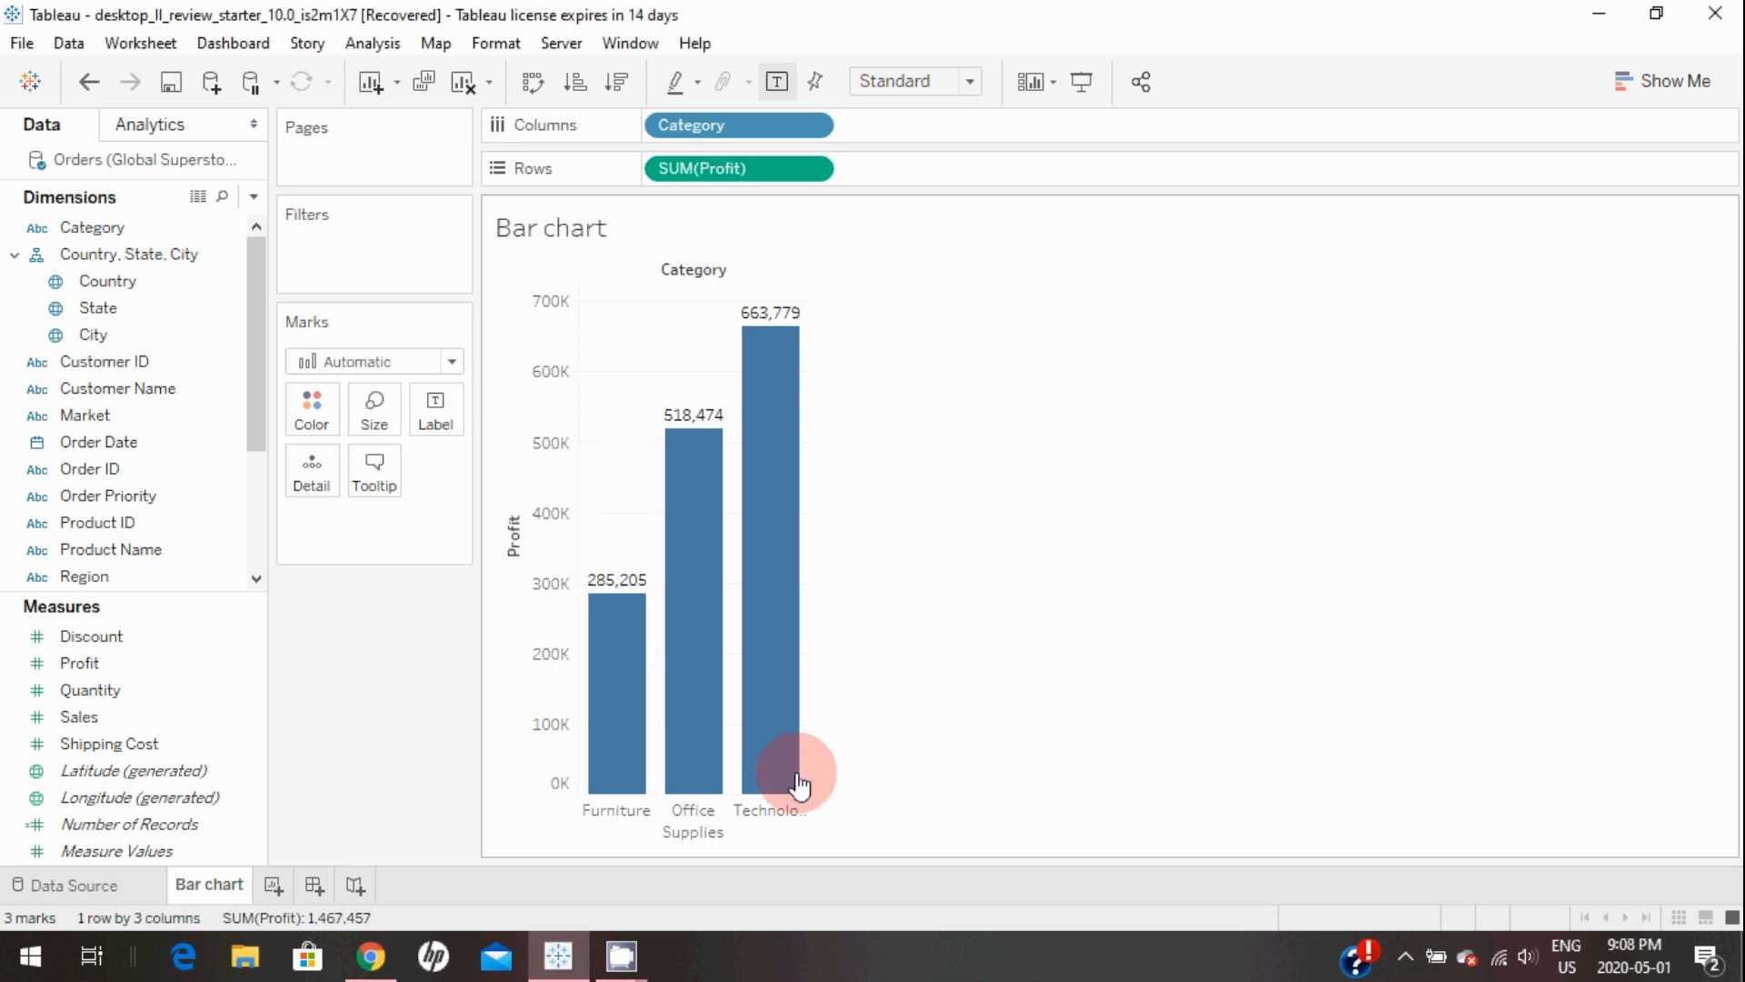
Step: Add a new worksheet and name it "Pie chart"
{"action": "left_click", "coordinate": [271, 887]}
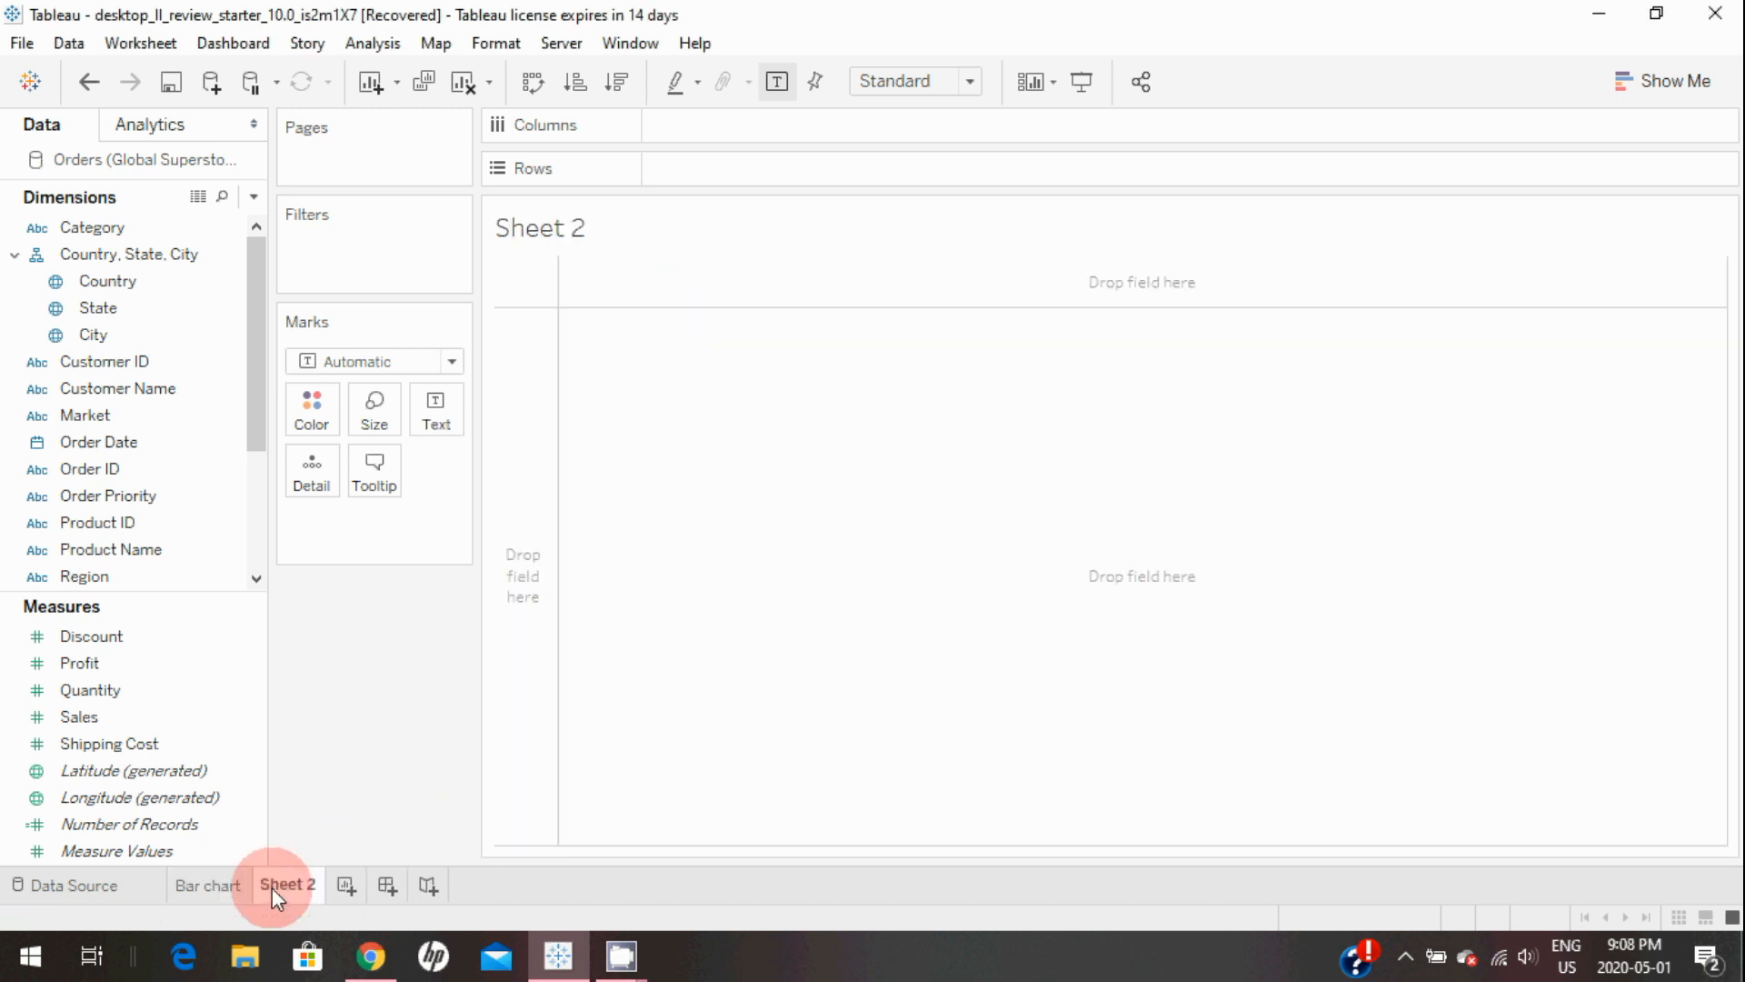
{"action": "double_click", "coordinate": [291, 884]}
{"action": "type", "text": "Pie chart"}
{"action": "left_click", "coordinate": [552, 393]}
Step: Plot Profit by Category, convert the view to a pie chart and enlarge the pie
{"action": "left_click", "coordinate": [65, 227]}
{"action": "left_click_drag", "start_coordinate": [66, 227], "coordinate": [720, 128]}
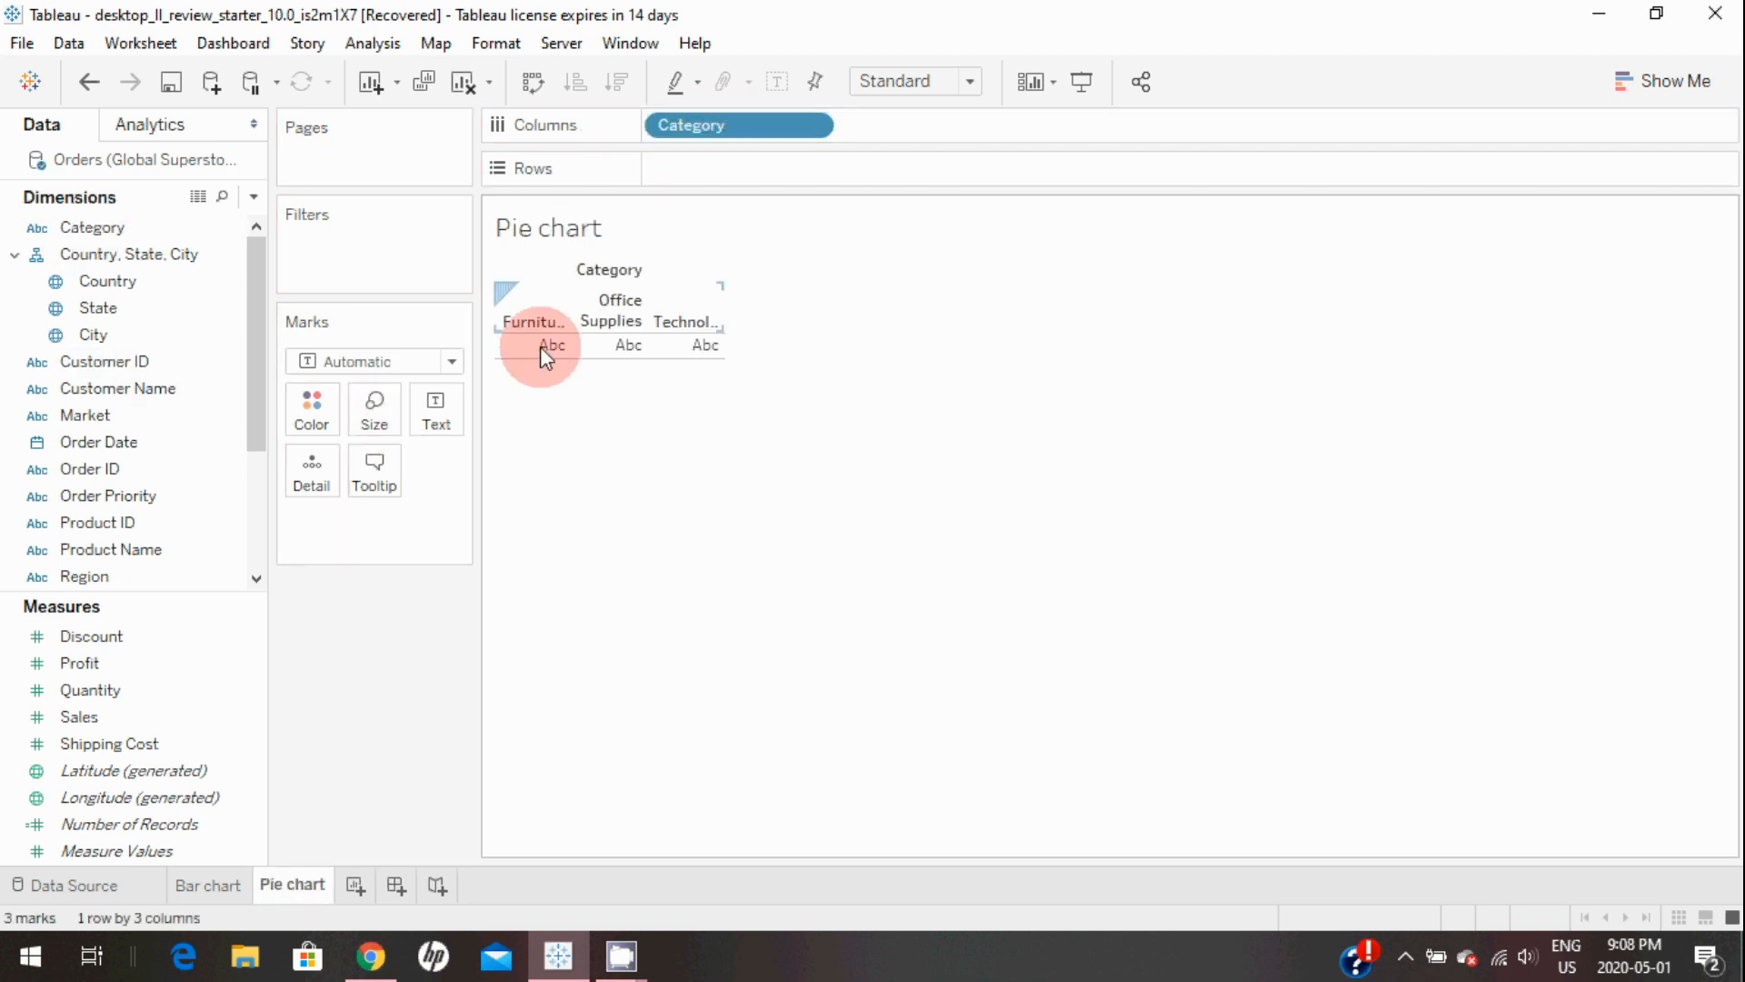
{"action": "left_click_drag", "start_coordinate": [111, 664], "coordinate": [706, 173]}
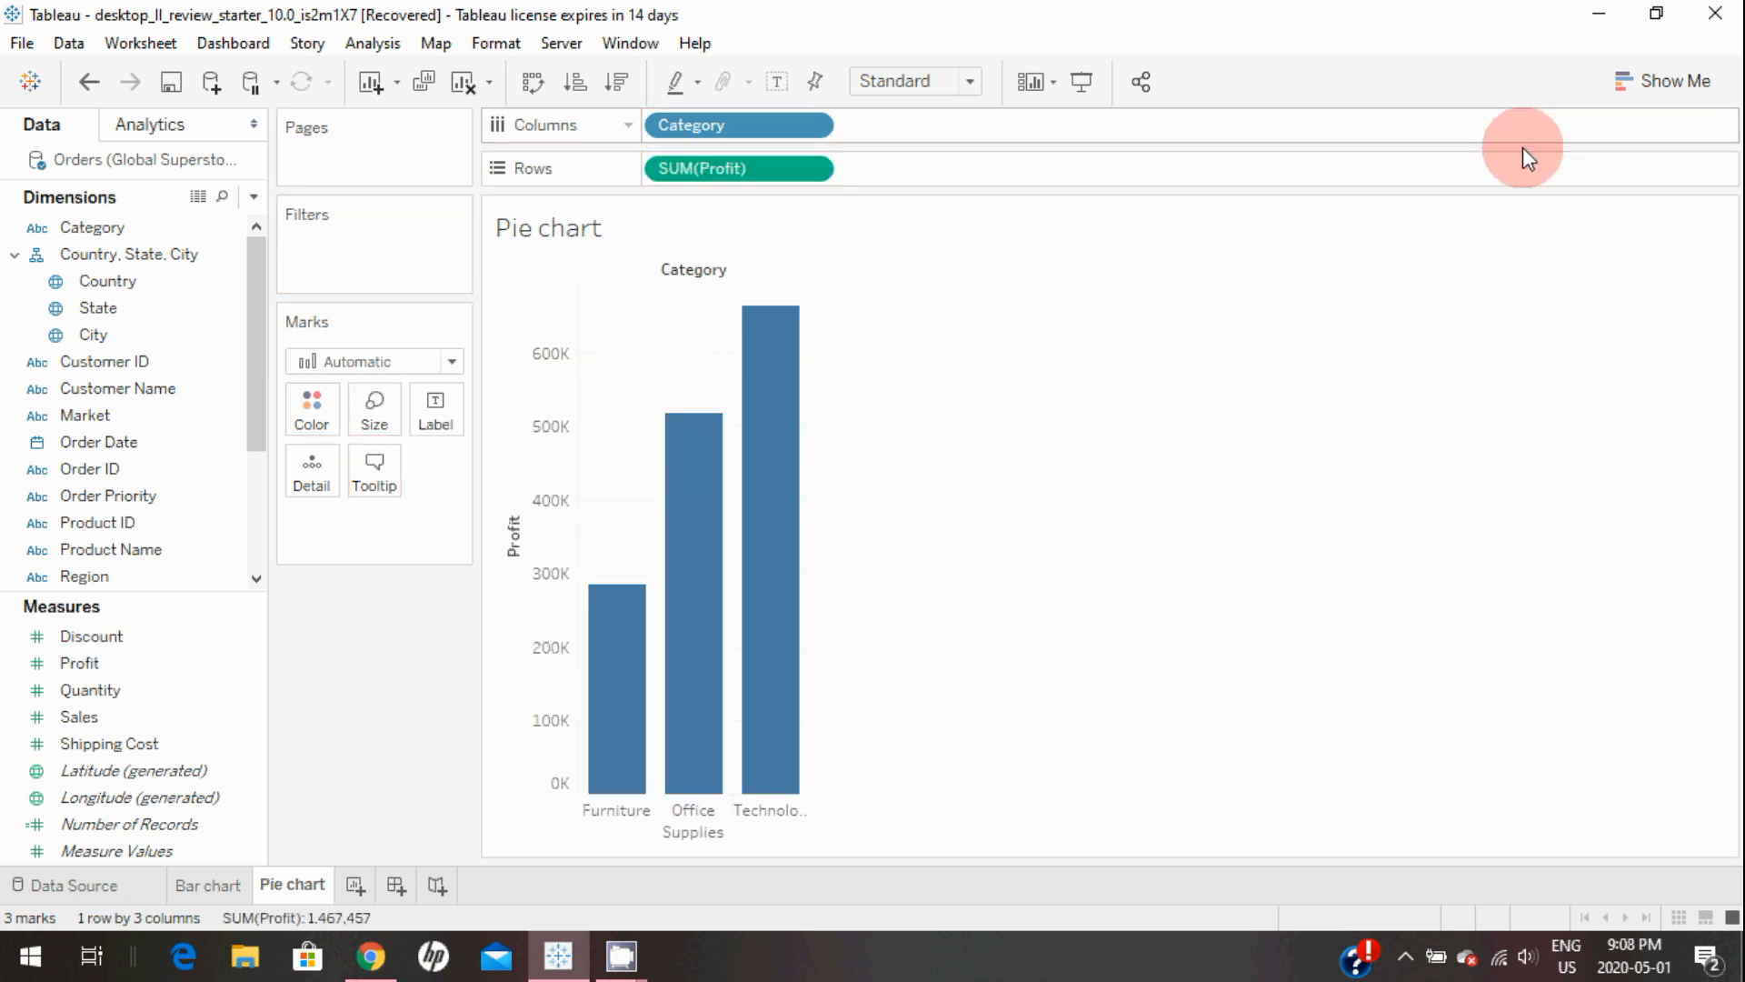
{"action": "left_click", "coordinate": [1652, 85]}
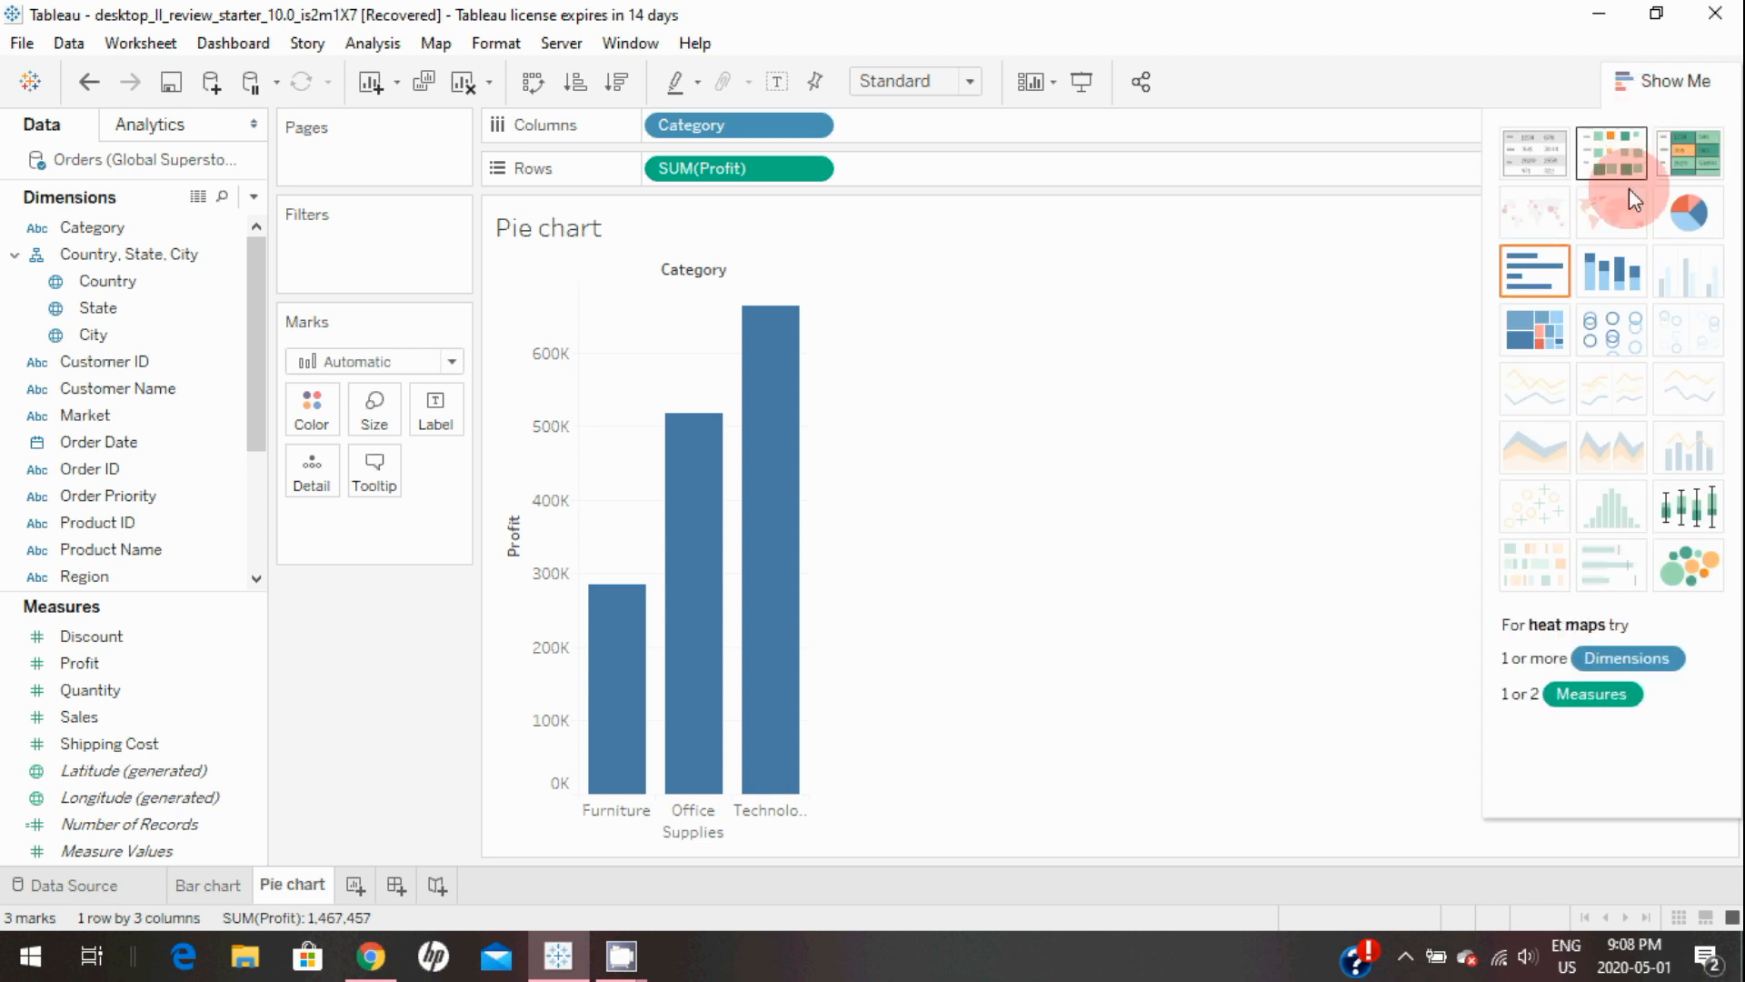
{"action": "left_click", "coordinate": [1689, 211]}
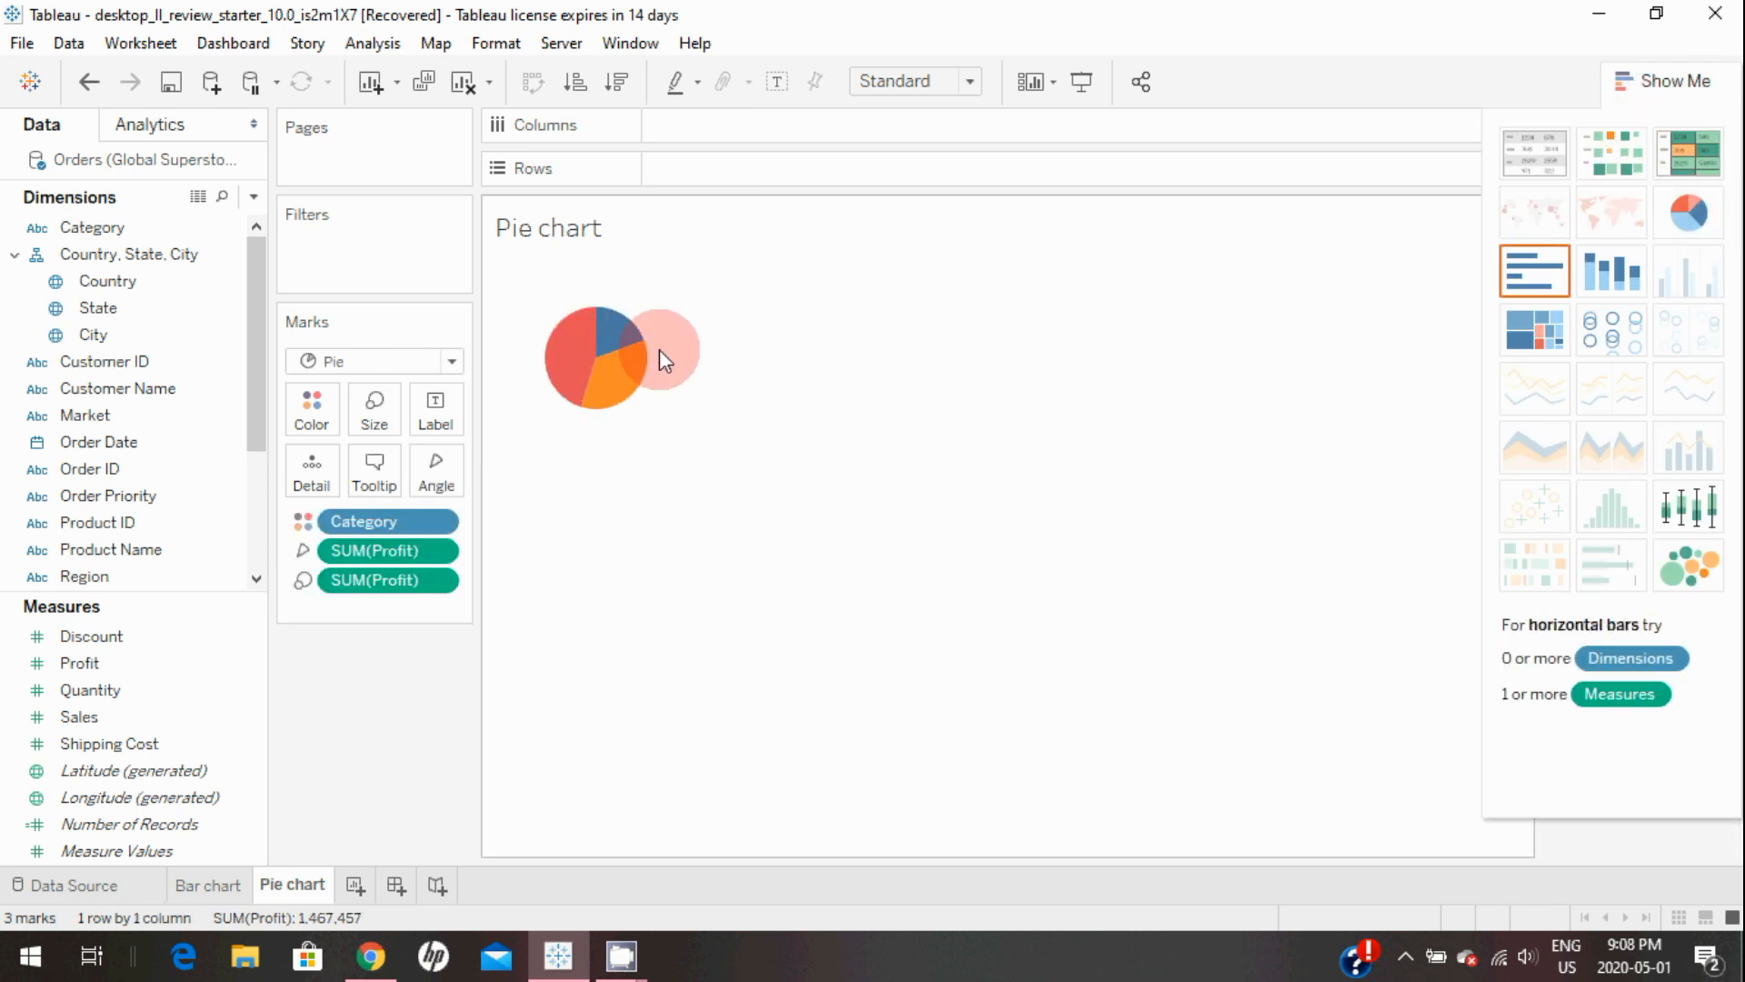
{"action": "left_click_drag", "start_coordinate": [686, 418], "coordinate": [996, 651]}
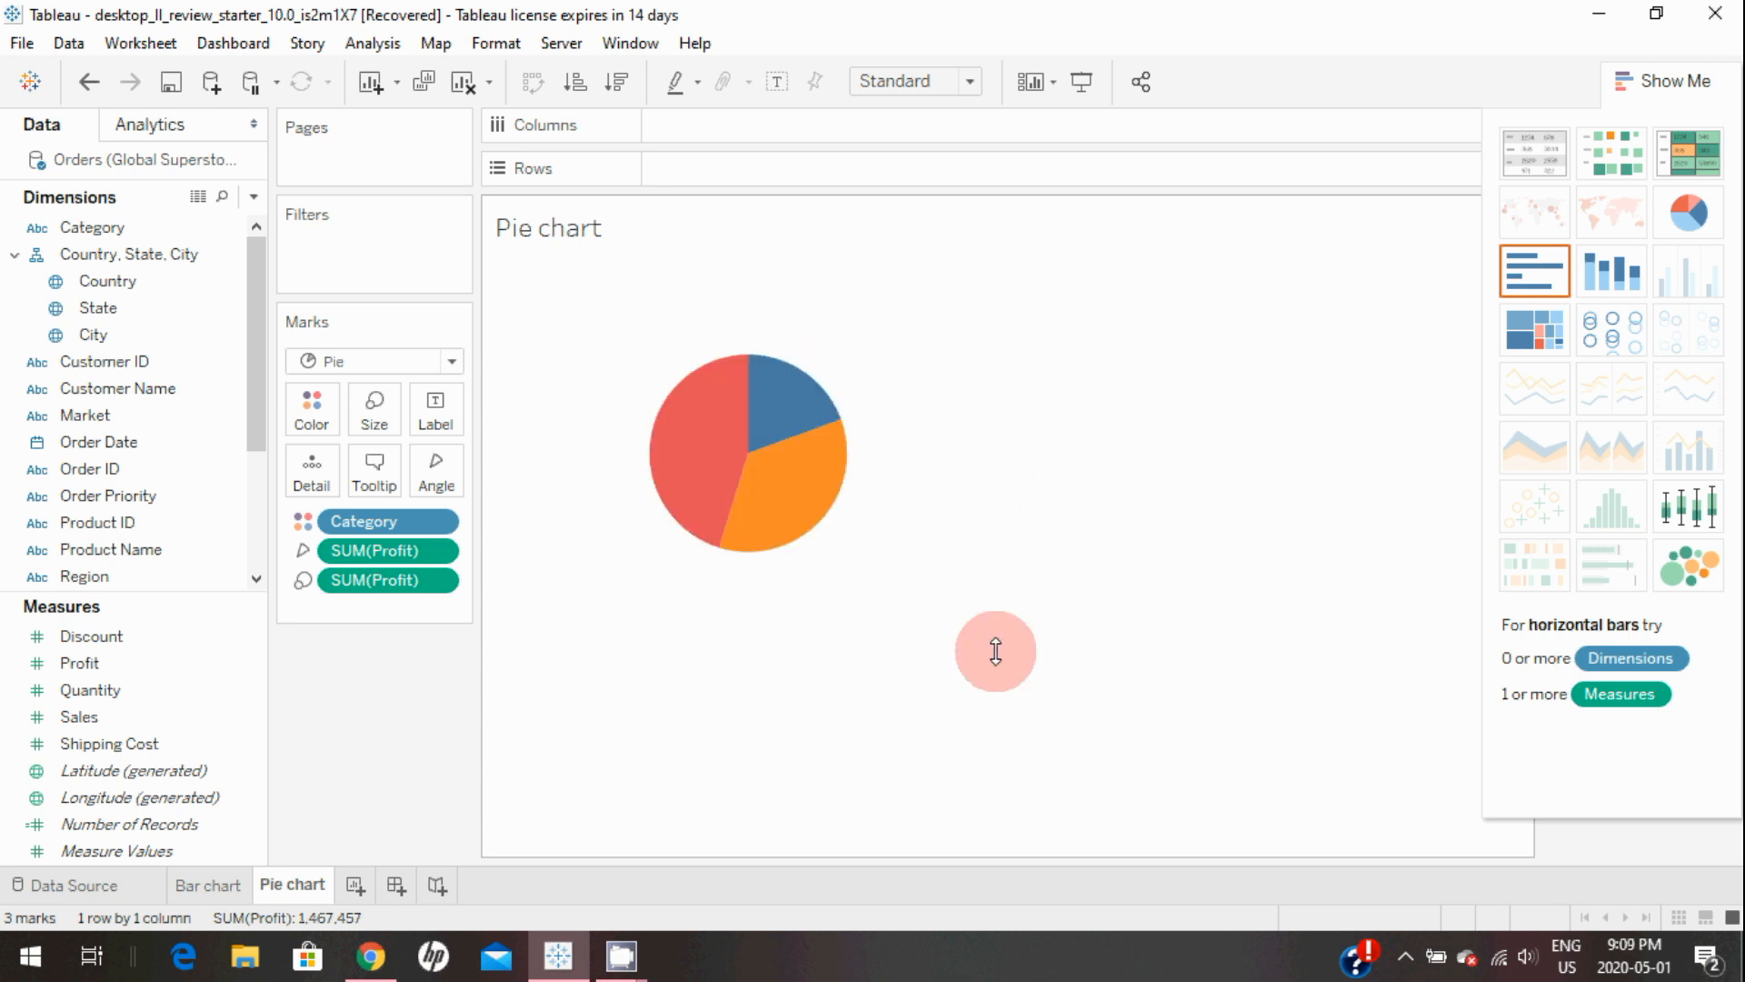
Step: Show mark labels on the pie chart and label its slices with Category and Profit
{"action": "left_click", "coordinate": [438, 409]}
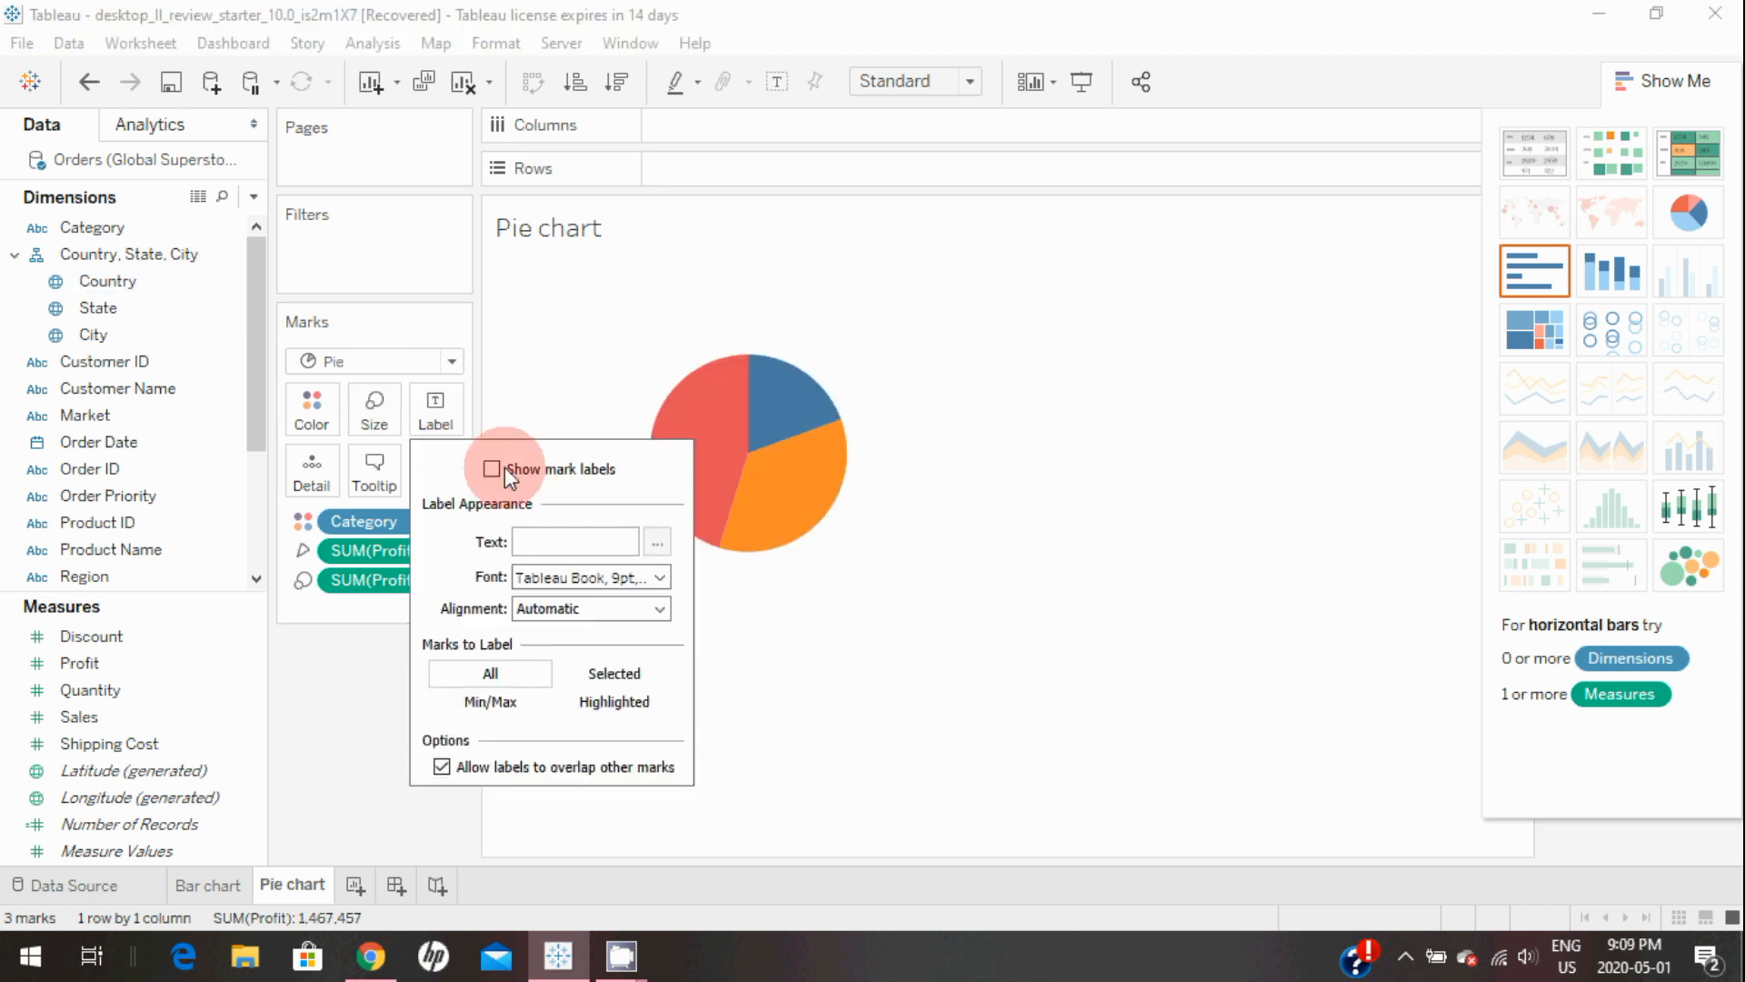
{"action": "left_click", "coordinate": [492, 468]}
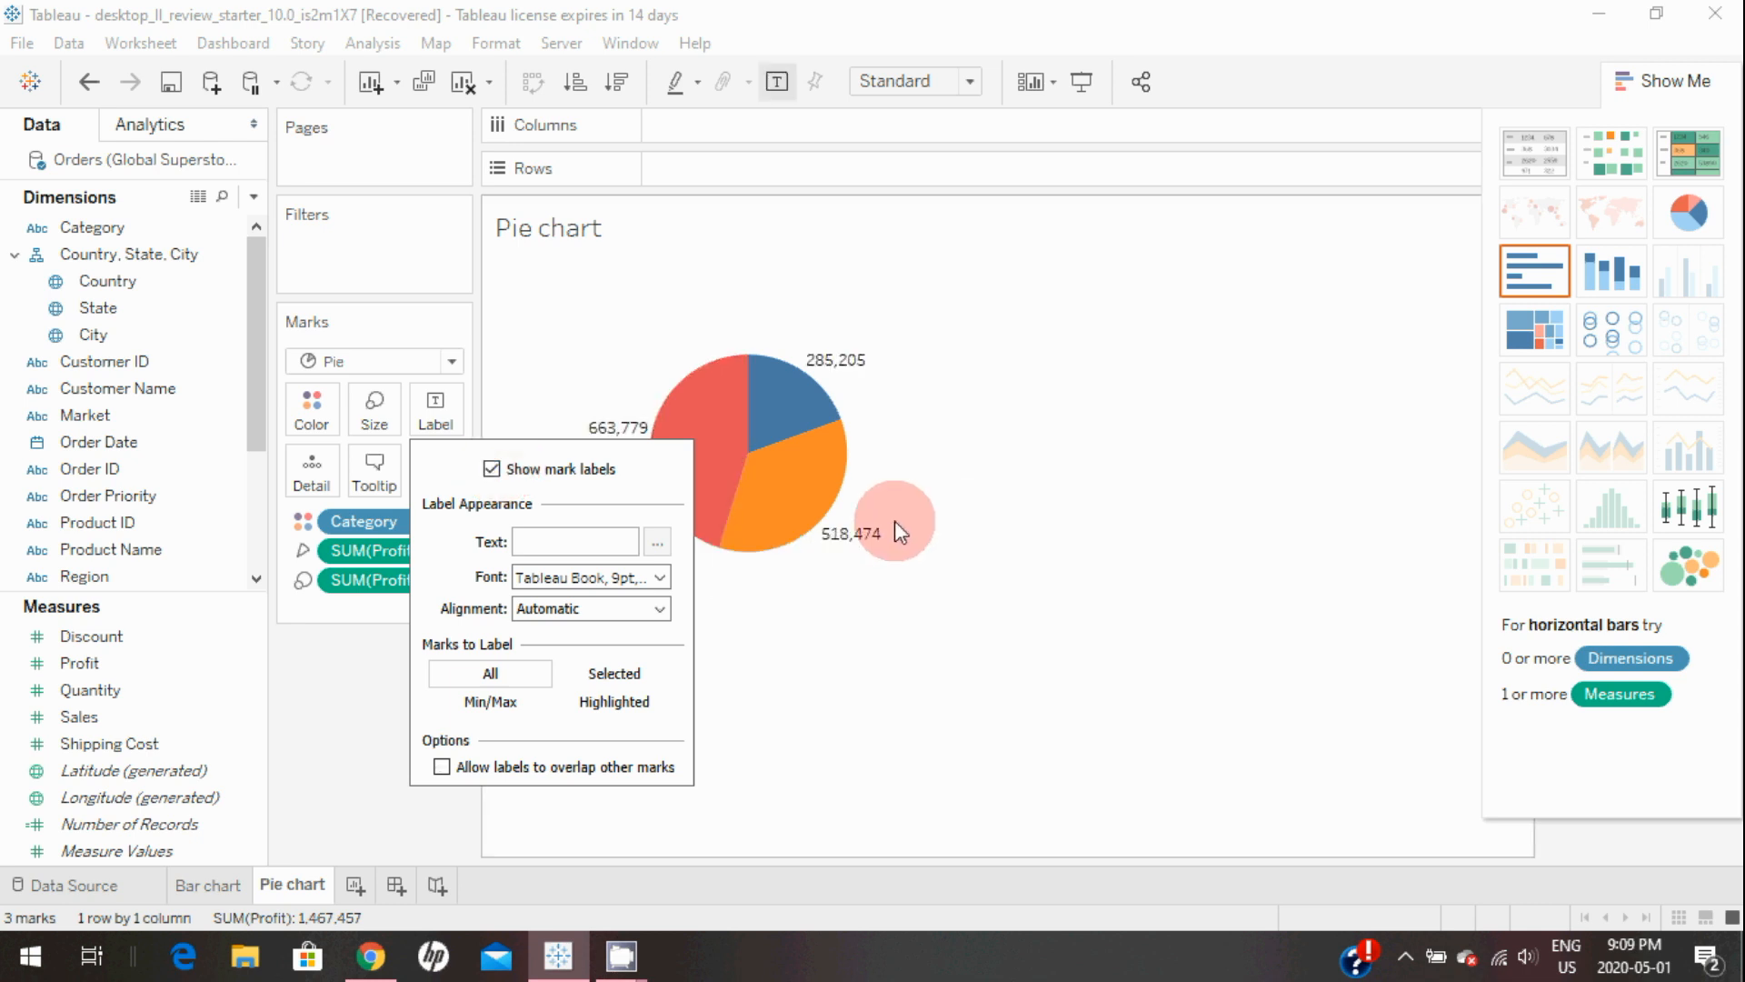
{"action": "left_click", "coordinate": [761, 691]}
{"action": "left_click", "coordinate": [122, 259]}
{"action": "left_click_drag", "start_coordinate": [111, 226], "coordinate": [436, 418]}
{"action": "left_click", "coordinate": [250, 688]}
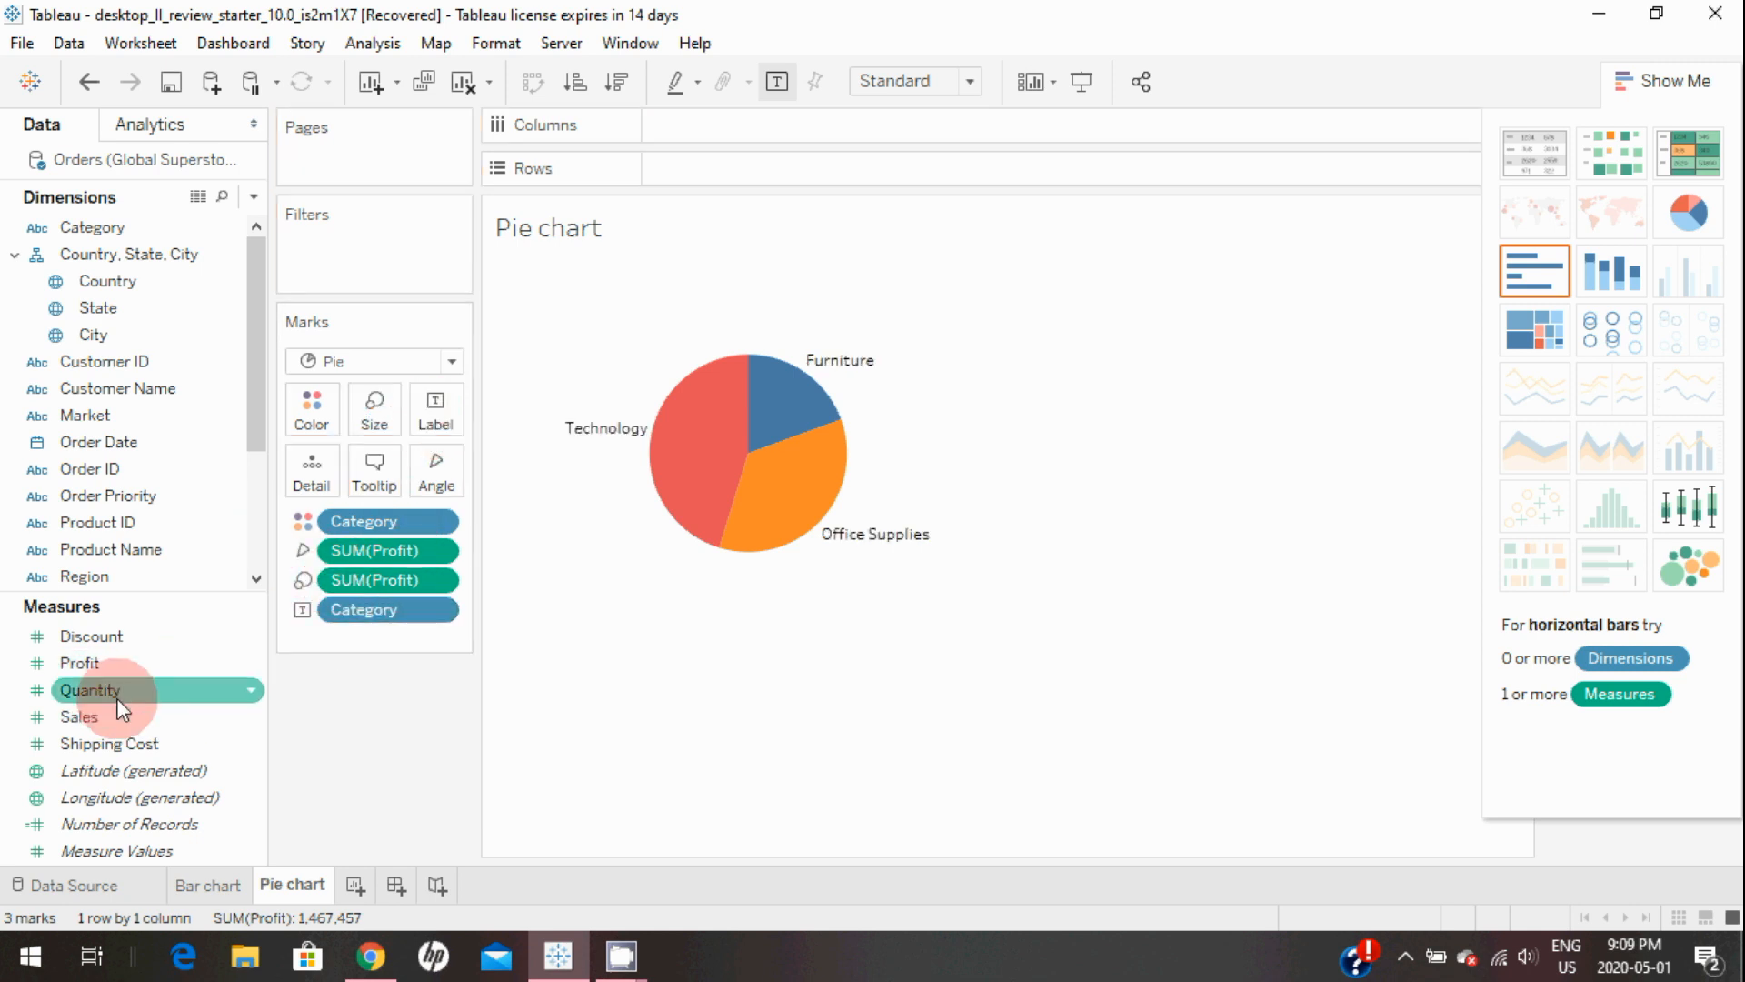
{"action": "left_click_drag", "start_coordinate": [116, 664], "coordinate": [429, 409]}
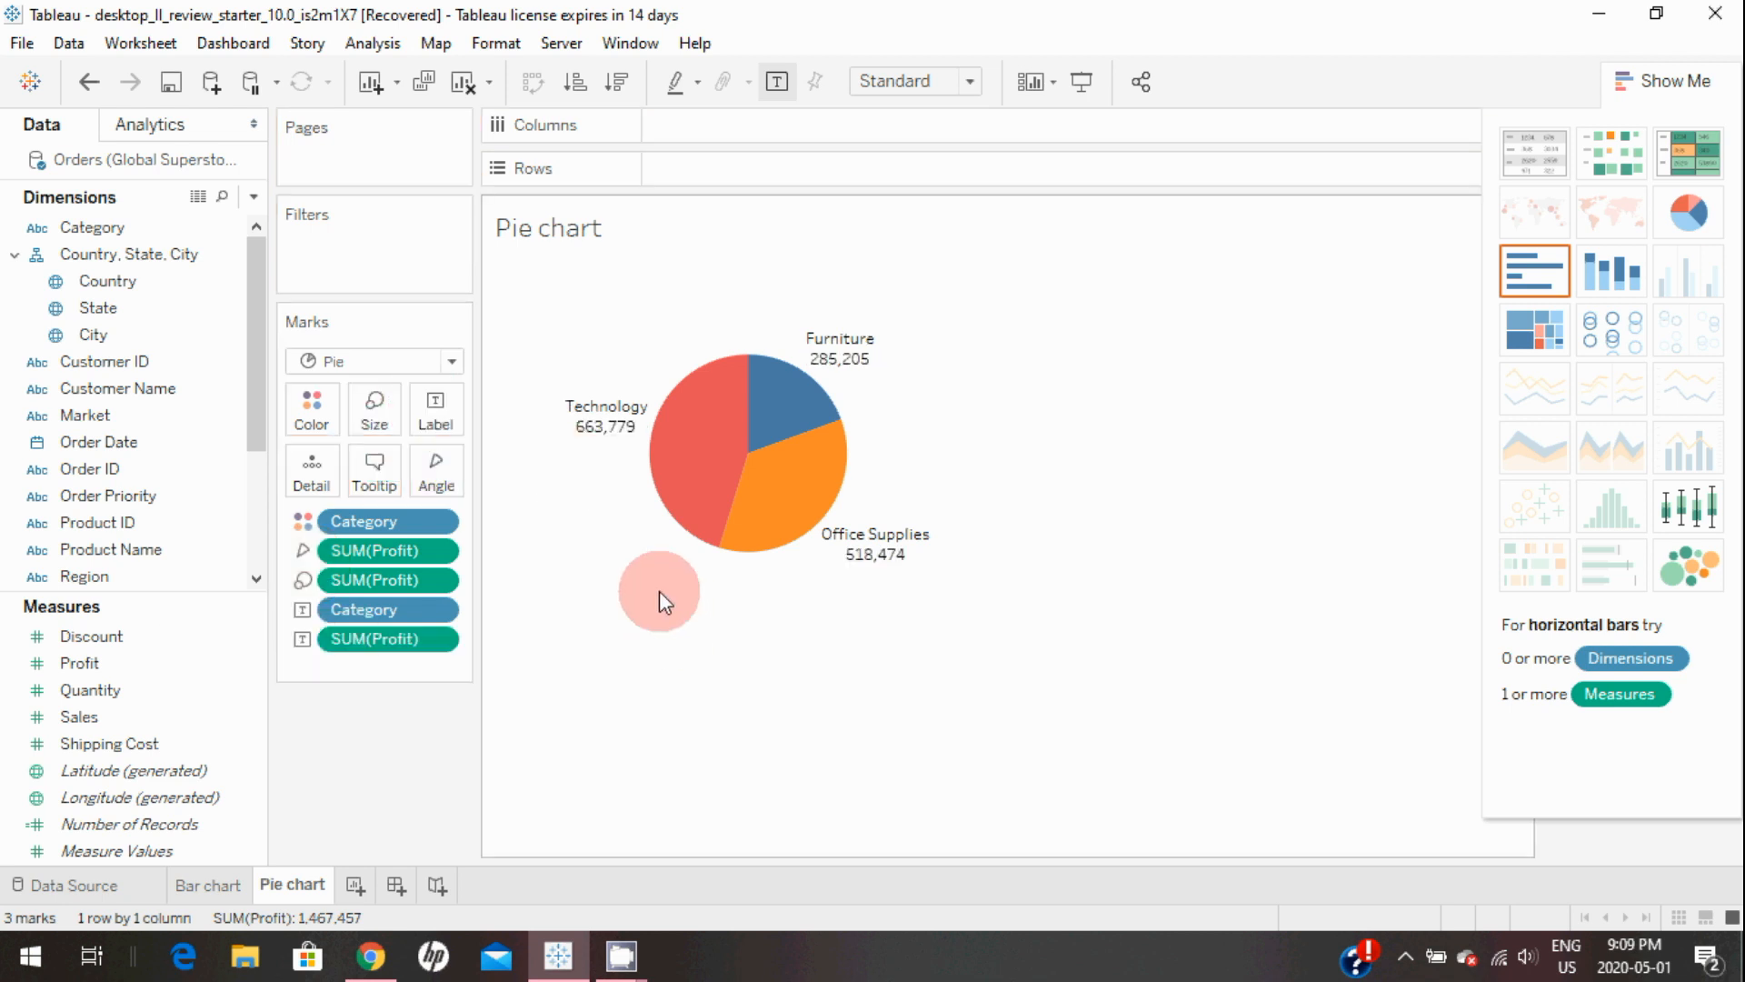
Step: Enlarge the labelled pie chart by widening and heightening its view area
{"action": "mouse_move", "coordinate": [825, 555]}
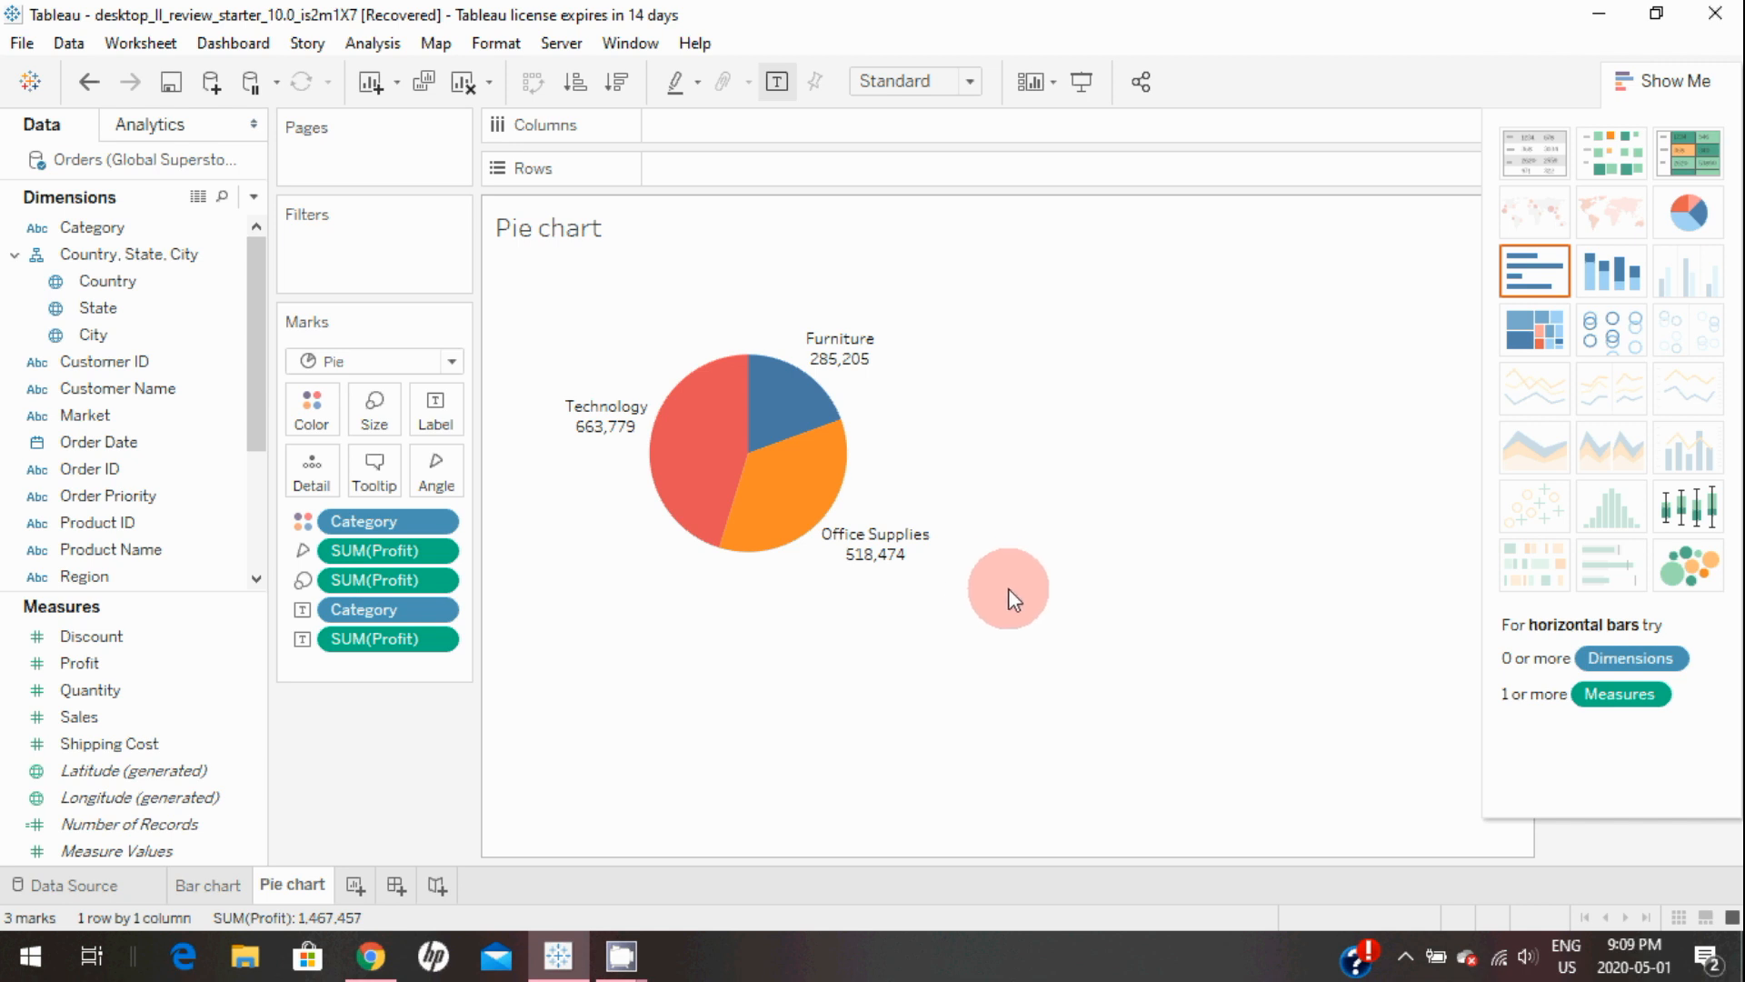
{"action": "left_click_drag", "start_coordinate": [1004, 584], "coordinate": [1151, 596]}
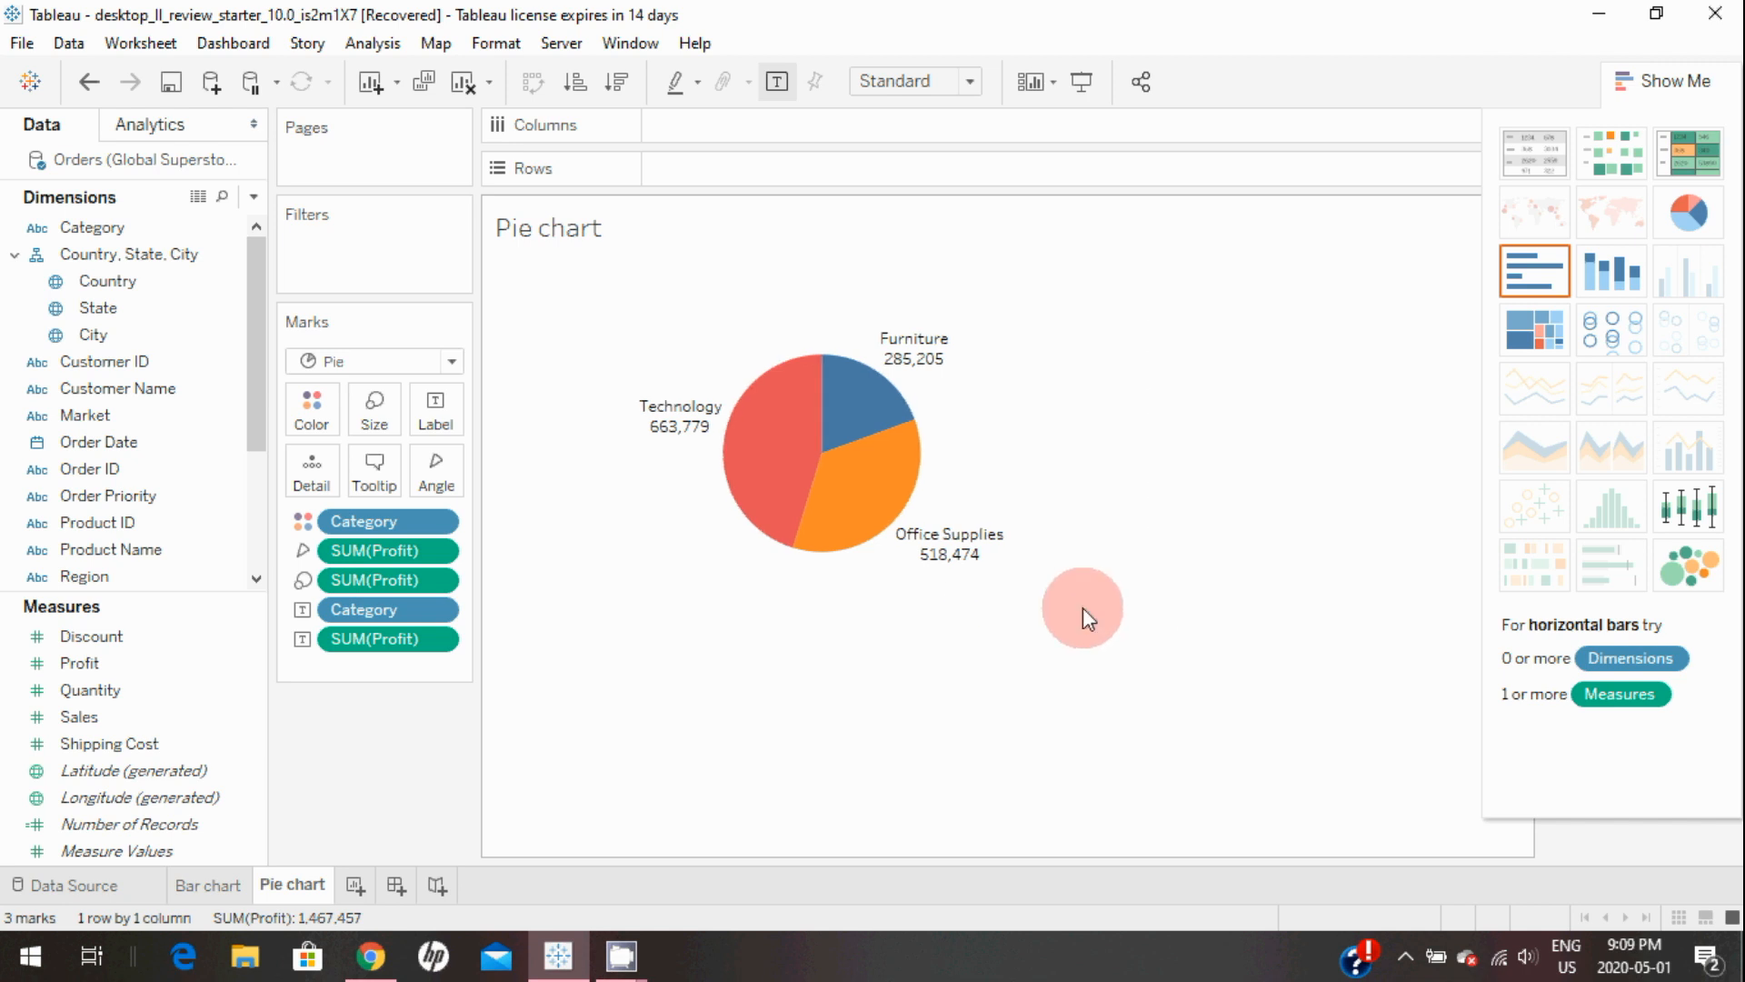
{"action": "left_click_drag", "start_coordinate": [1075, 651], "coordinate": [1079, 732]}
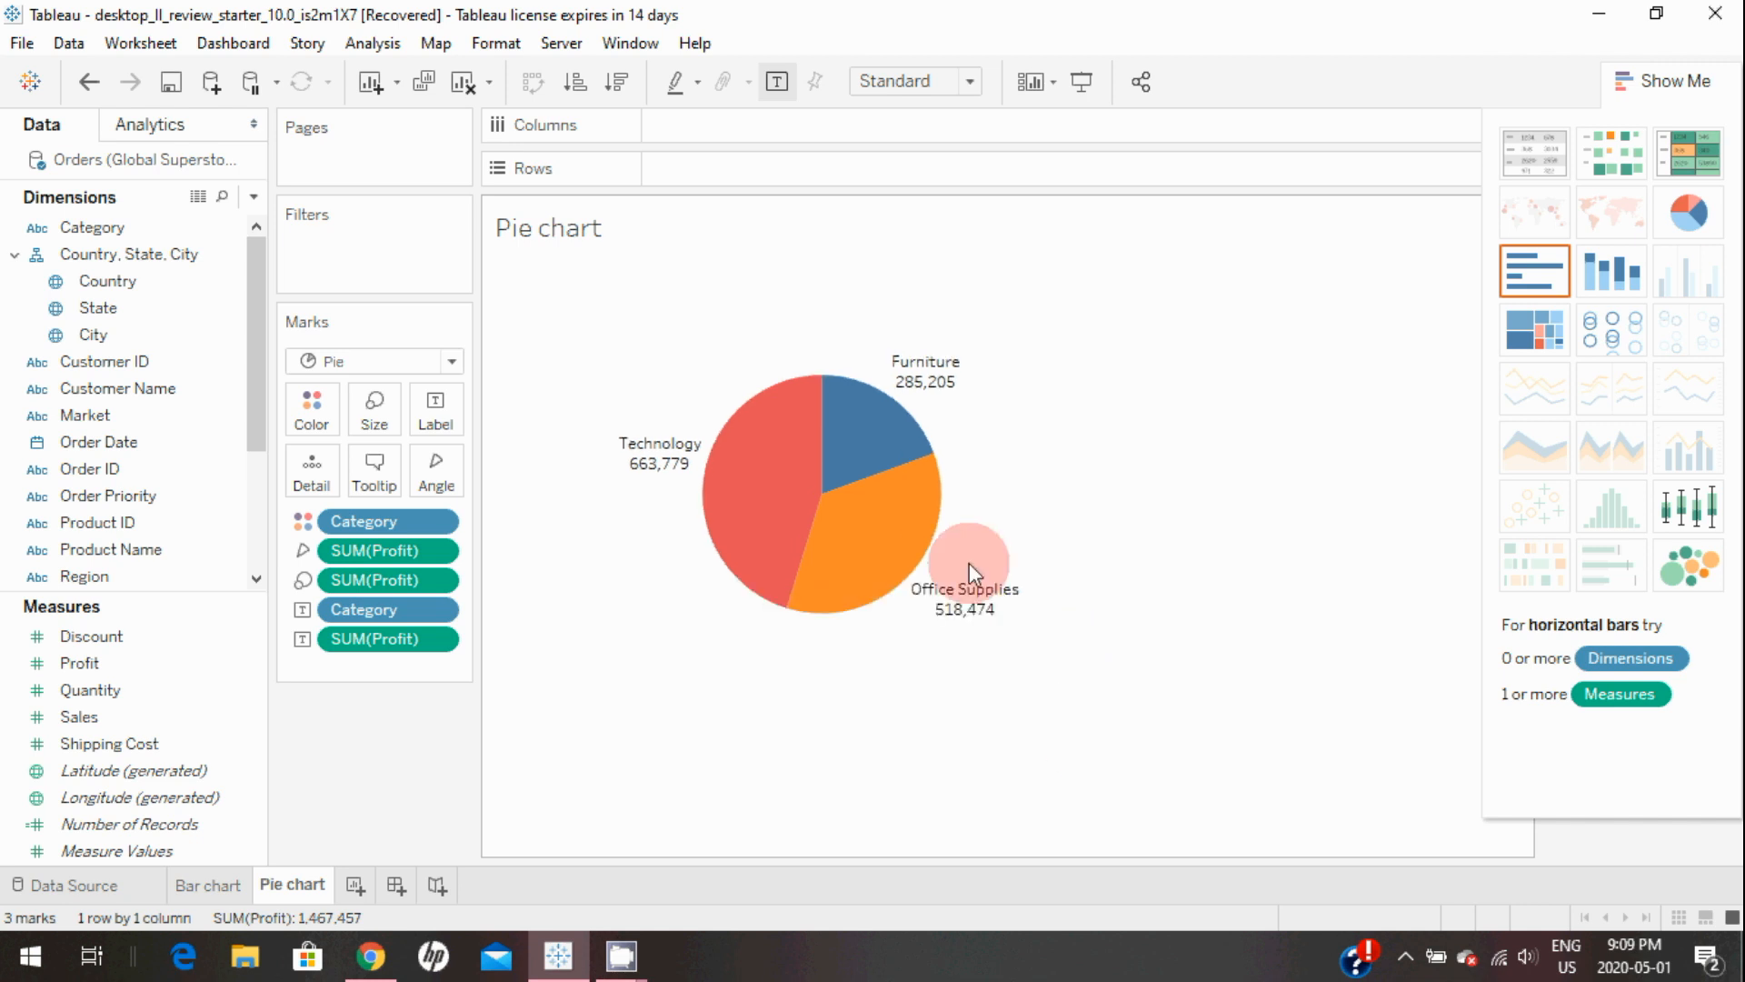
Step: Start a new parameter named "Select a view" with the String data type
{"action": "mouse_move", "coordinate": [817, 578]}
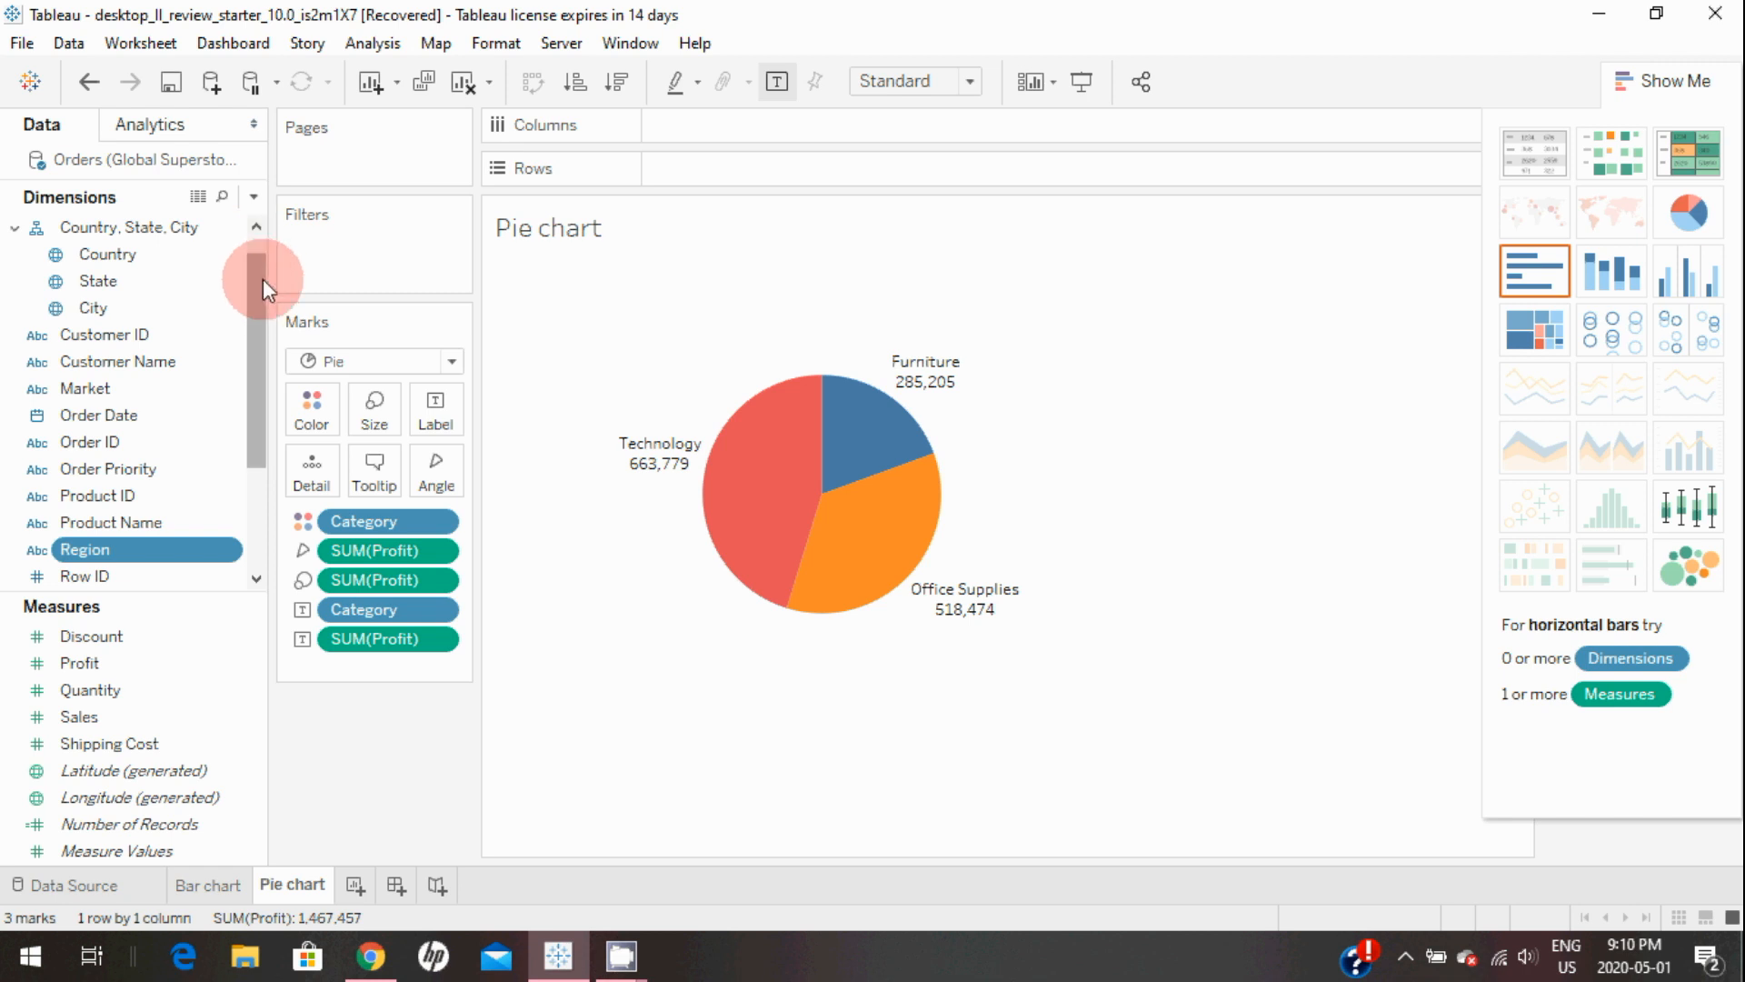
{"action": "left_click", "coordinate": [253, 197]}
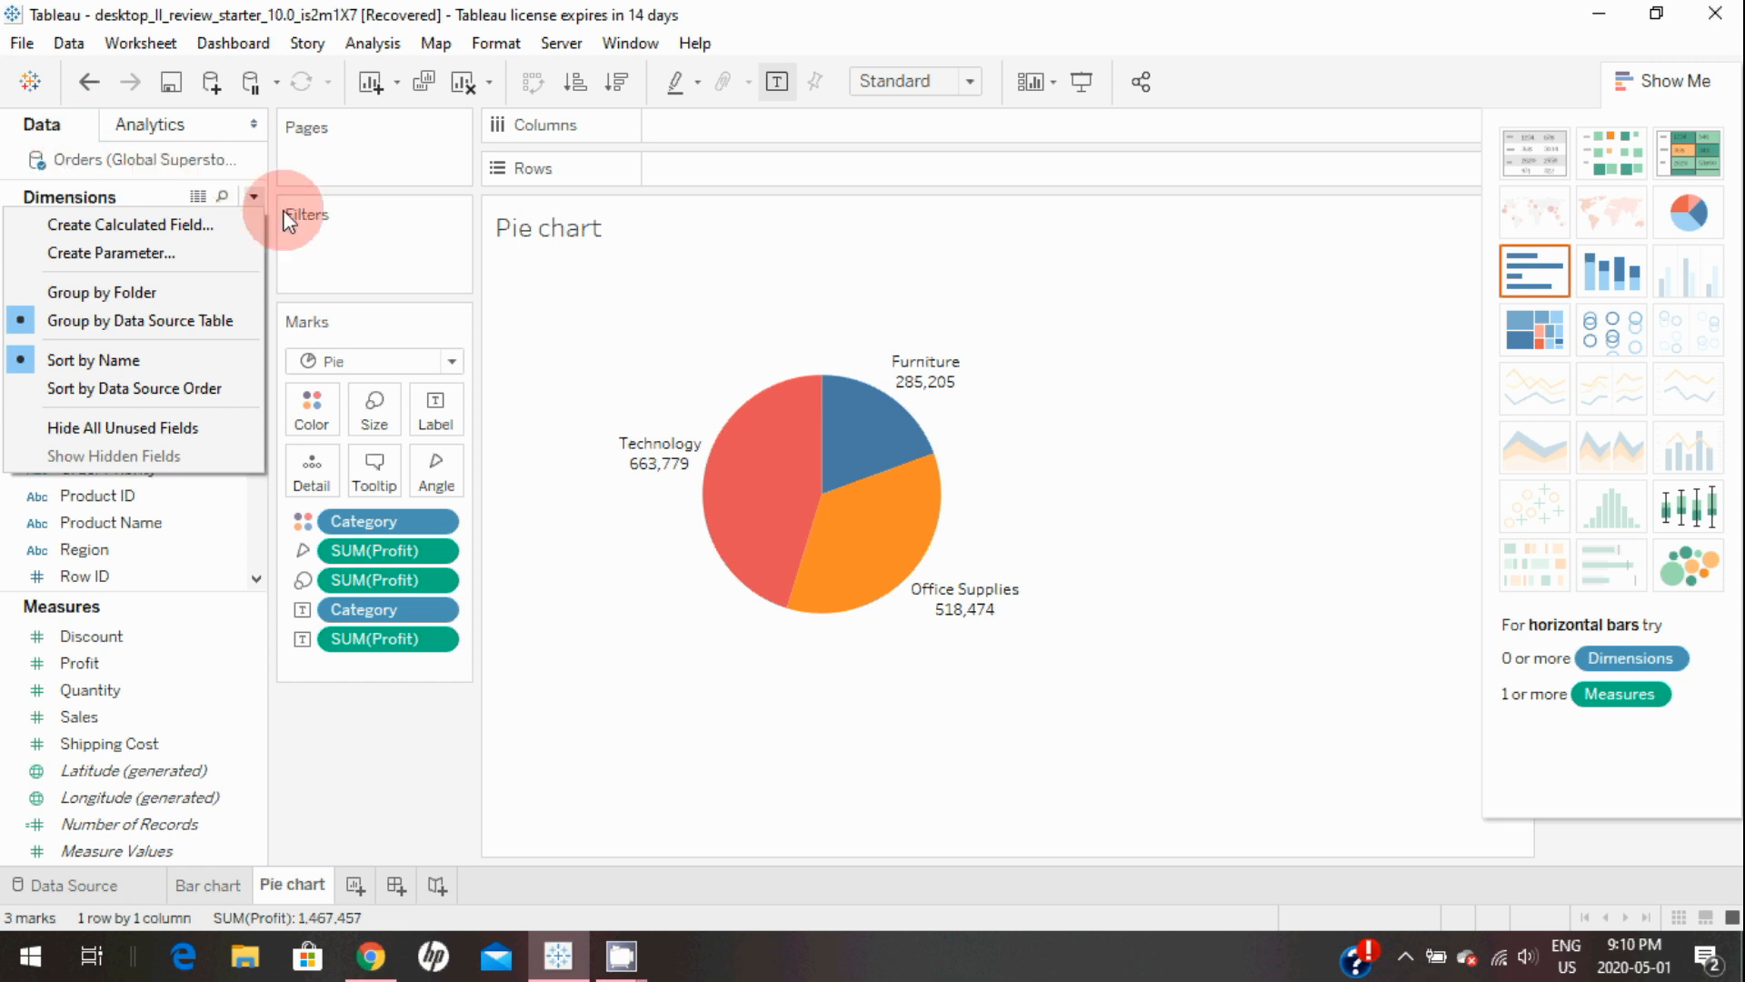
{"action": "left_click", "coordinate": [150, 252]}
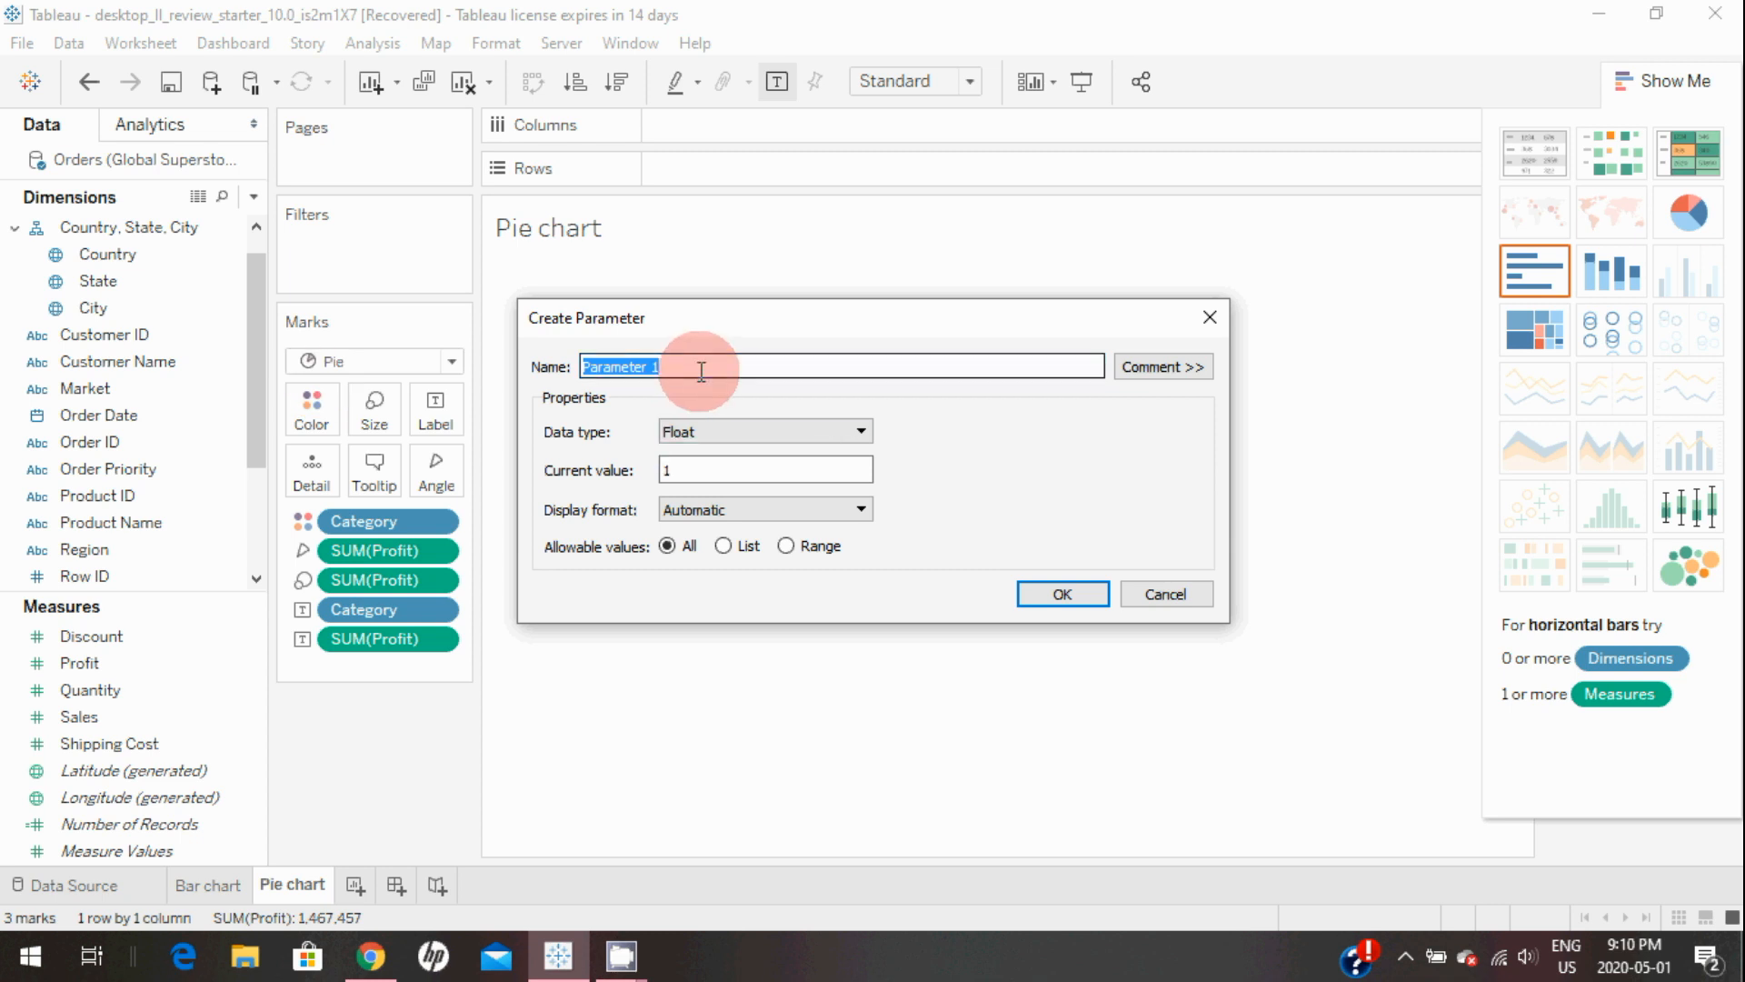
{"action": "type", "text": "Select a view"}
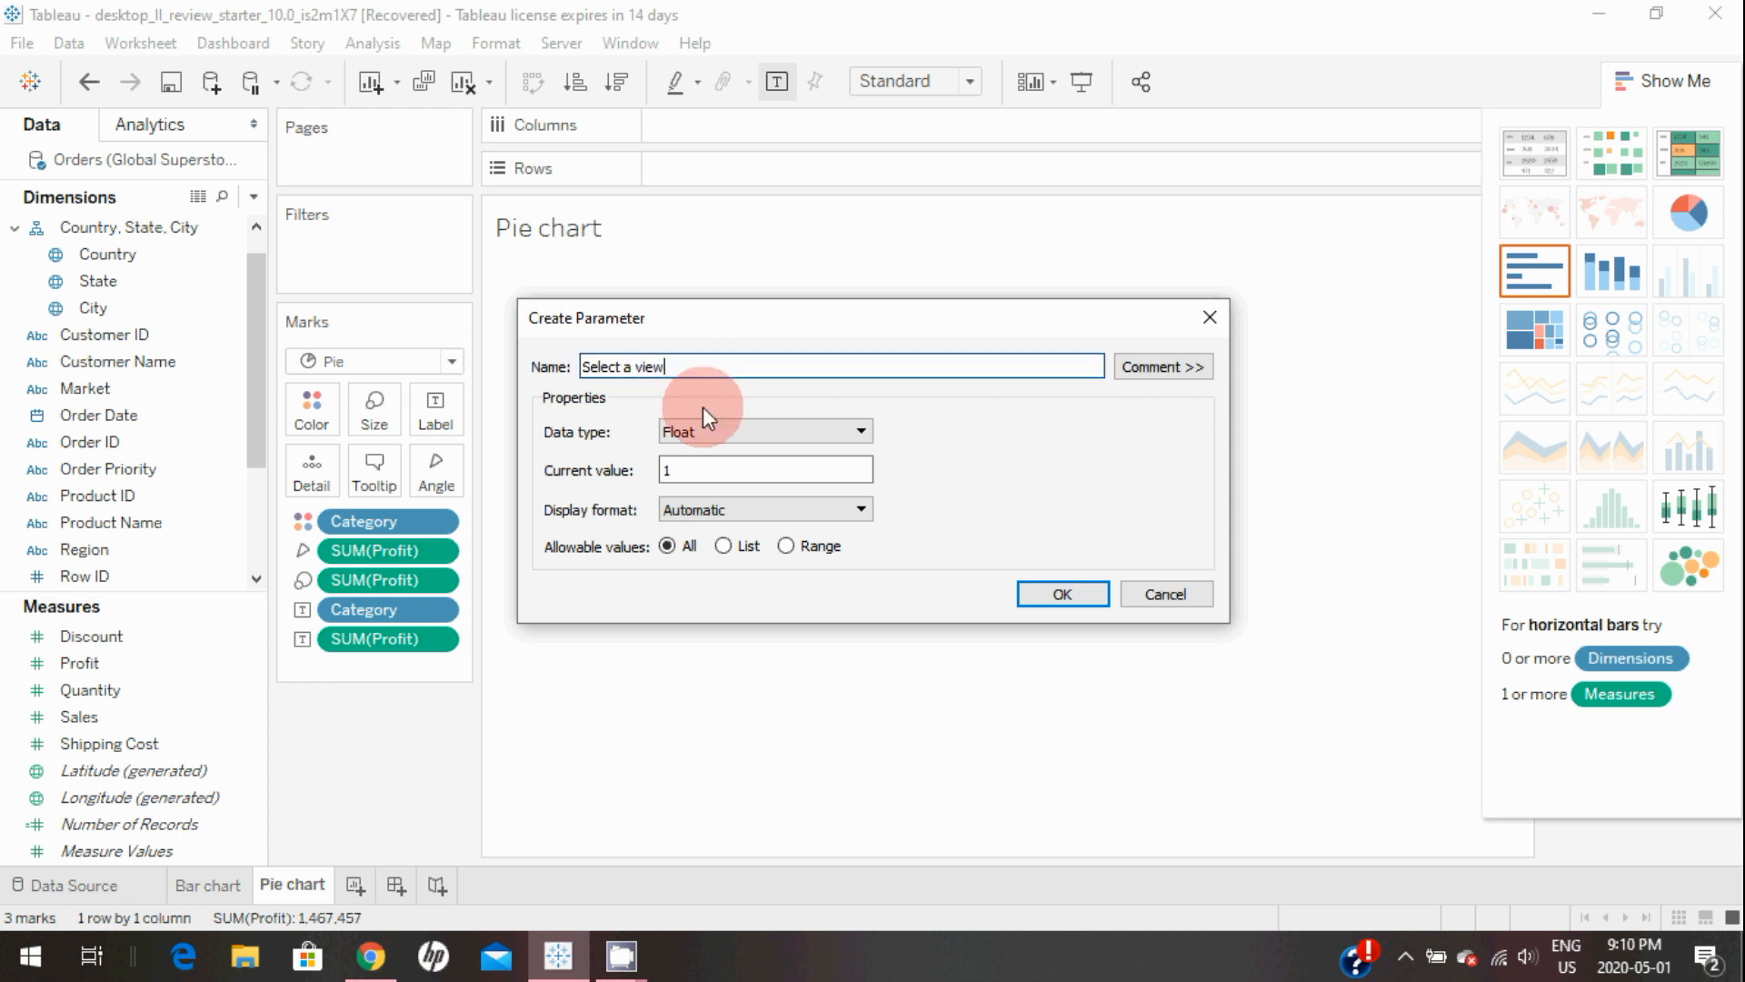
{"action": "left_click", "coordinate": [709, 434]}
{"action": "left_click", "coordinate": [716, 489]}
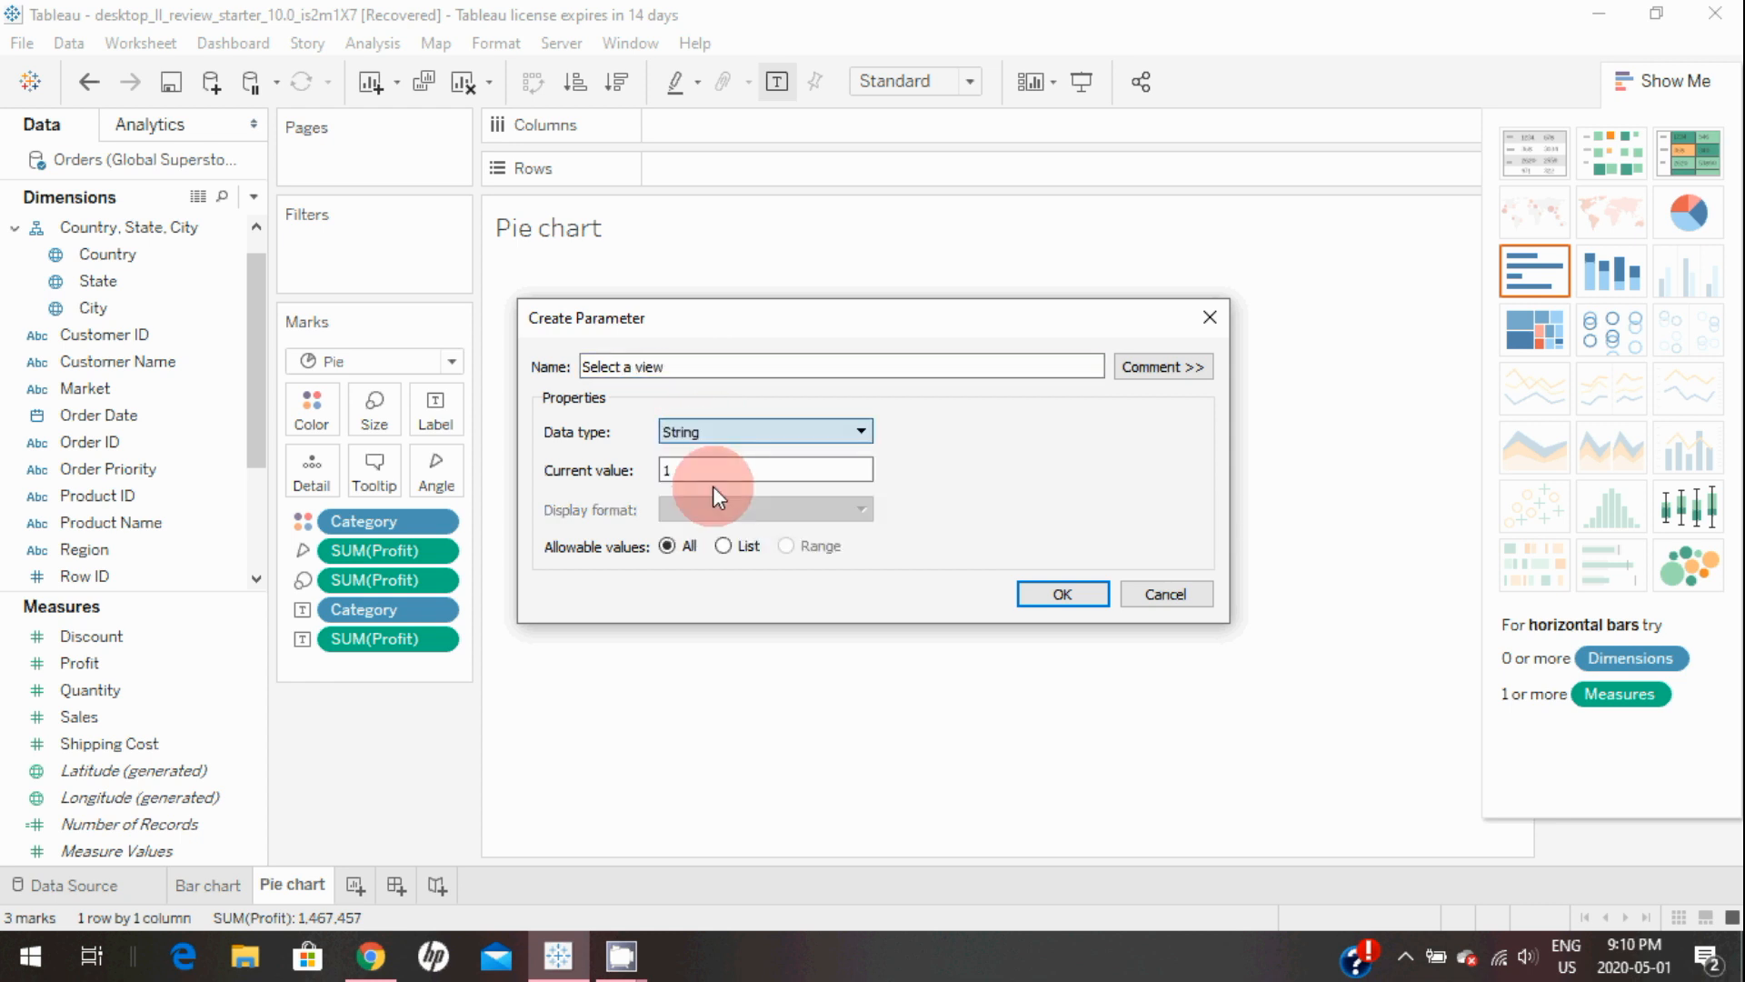
Step: Restrict the parameter to a list with the values "Bar chart" and "Pie chart", and create it
{"action": "left_click", "coordinate": [725, 547]}
{"action": "left_click", "coordinate": [627, 650]}
{"action": "type", "text": "Bar chart"}
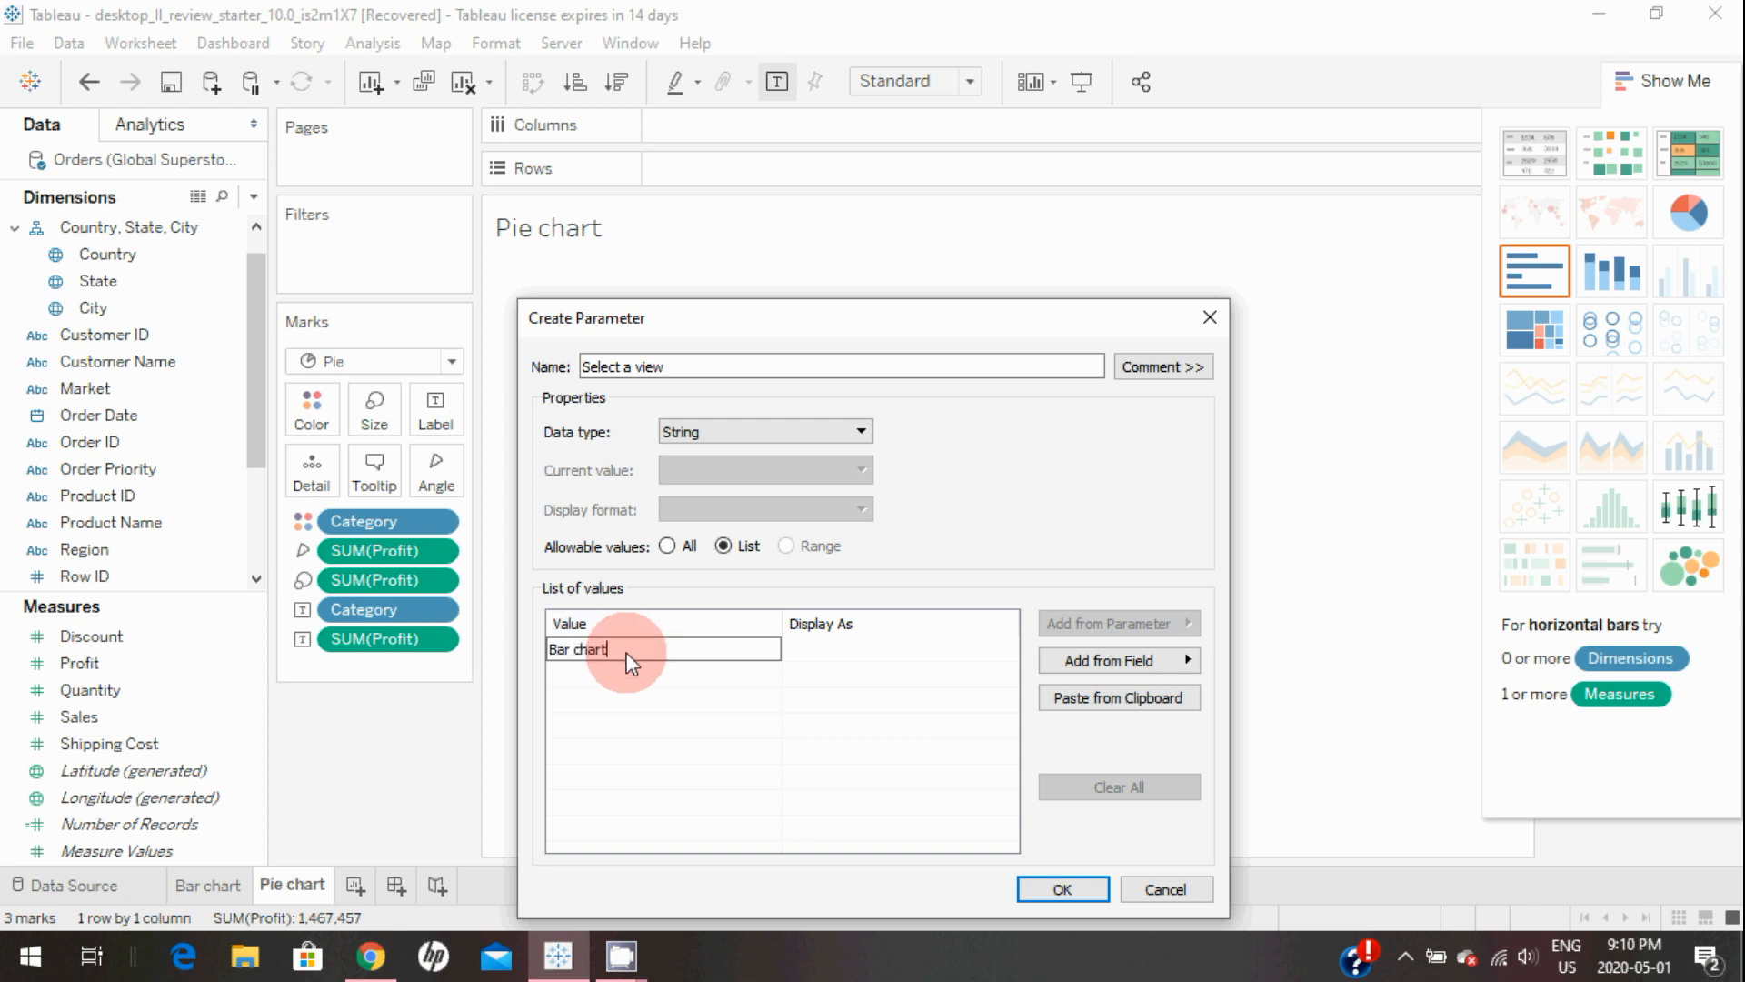
{"action": "key", "text": "Return"}
{"action": "left_click", "coordinate": [603, 678]}
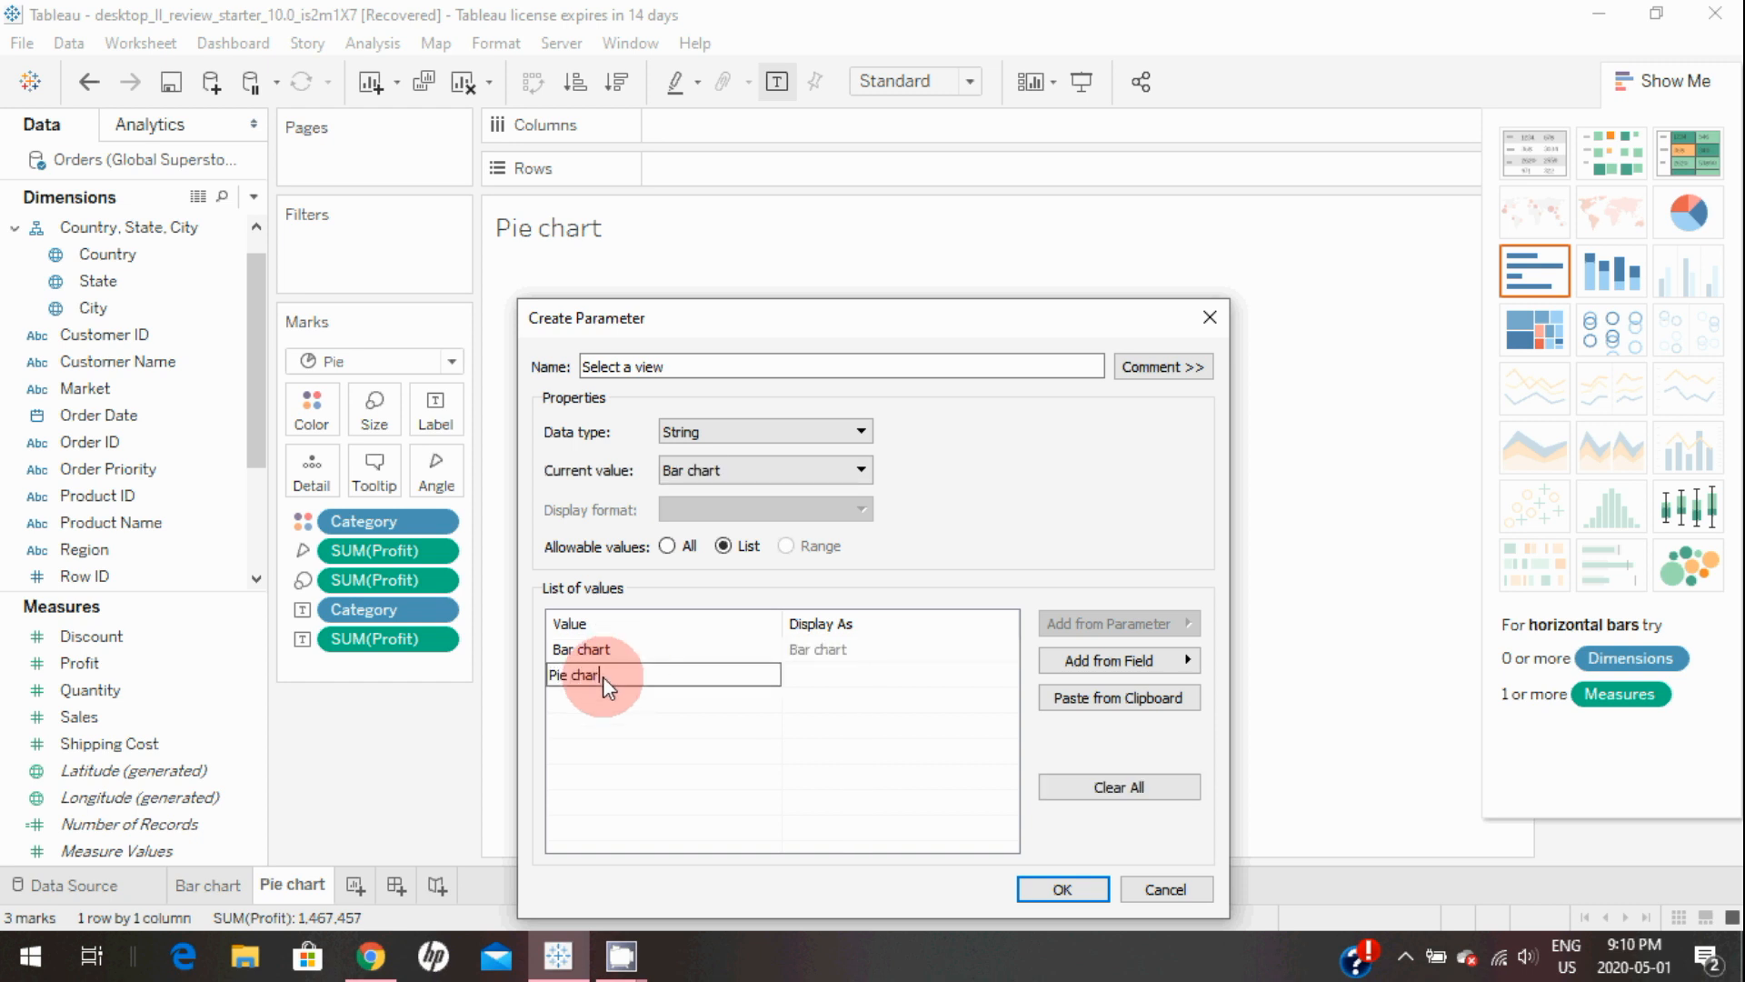
{"action": "left_click", "coordinate": [1078, 888]}
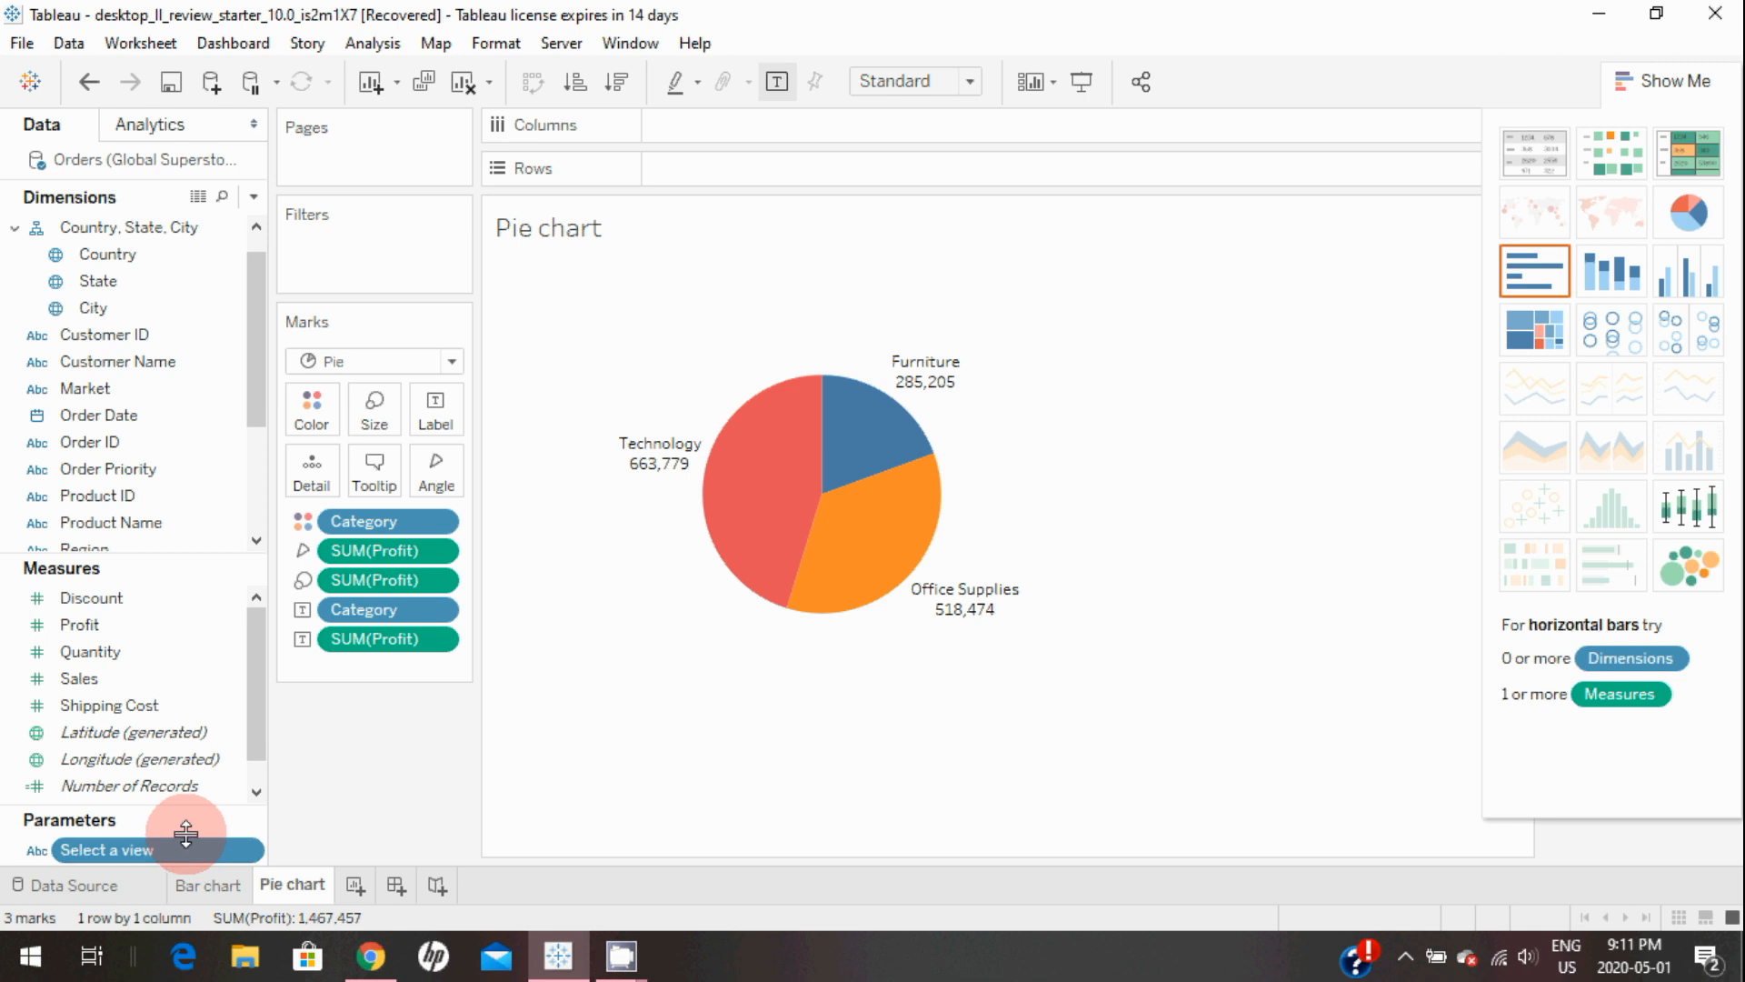
Step: Start a new calculated field and name it "Display"
{"action": "left_click", "coordinate": [254, 199]}
{"action": "left_click", "coordinate": [242, 232]}
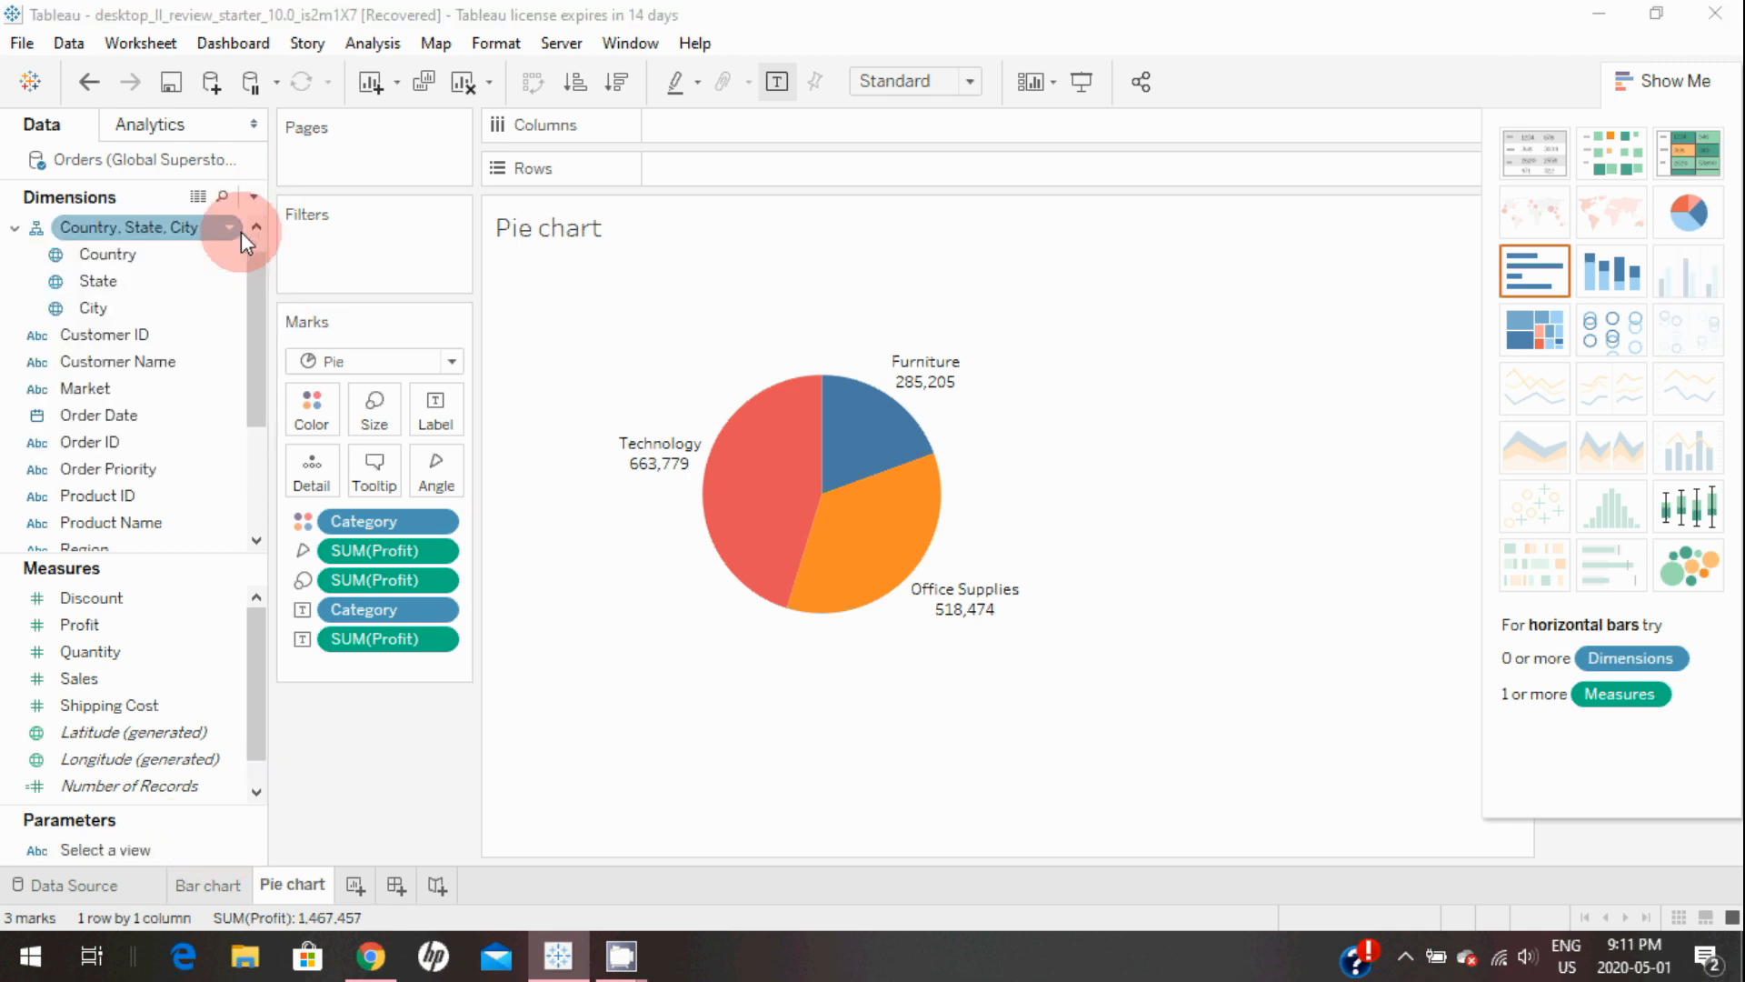
{"action": "left_click", "coordinate": [721, 280]}
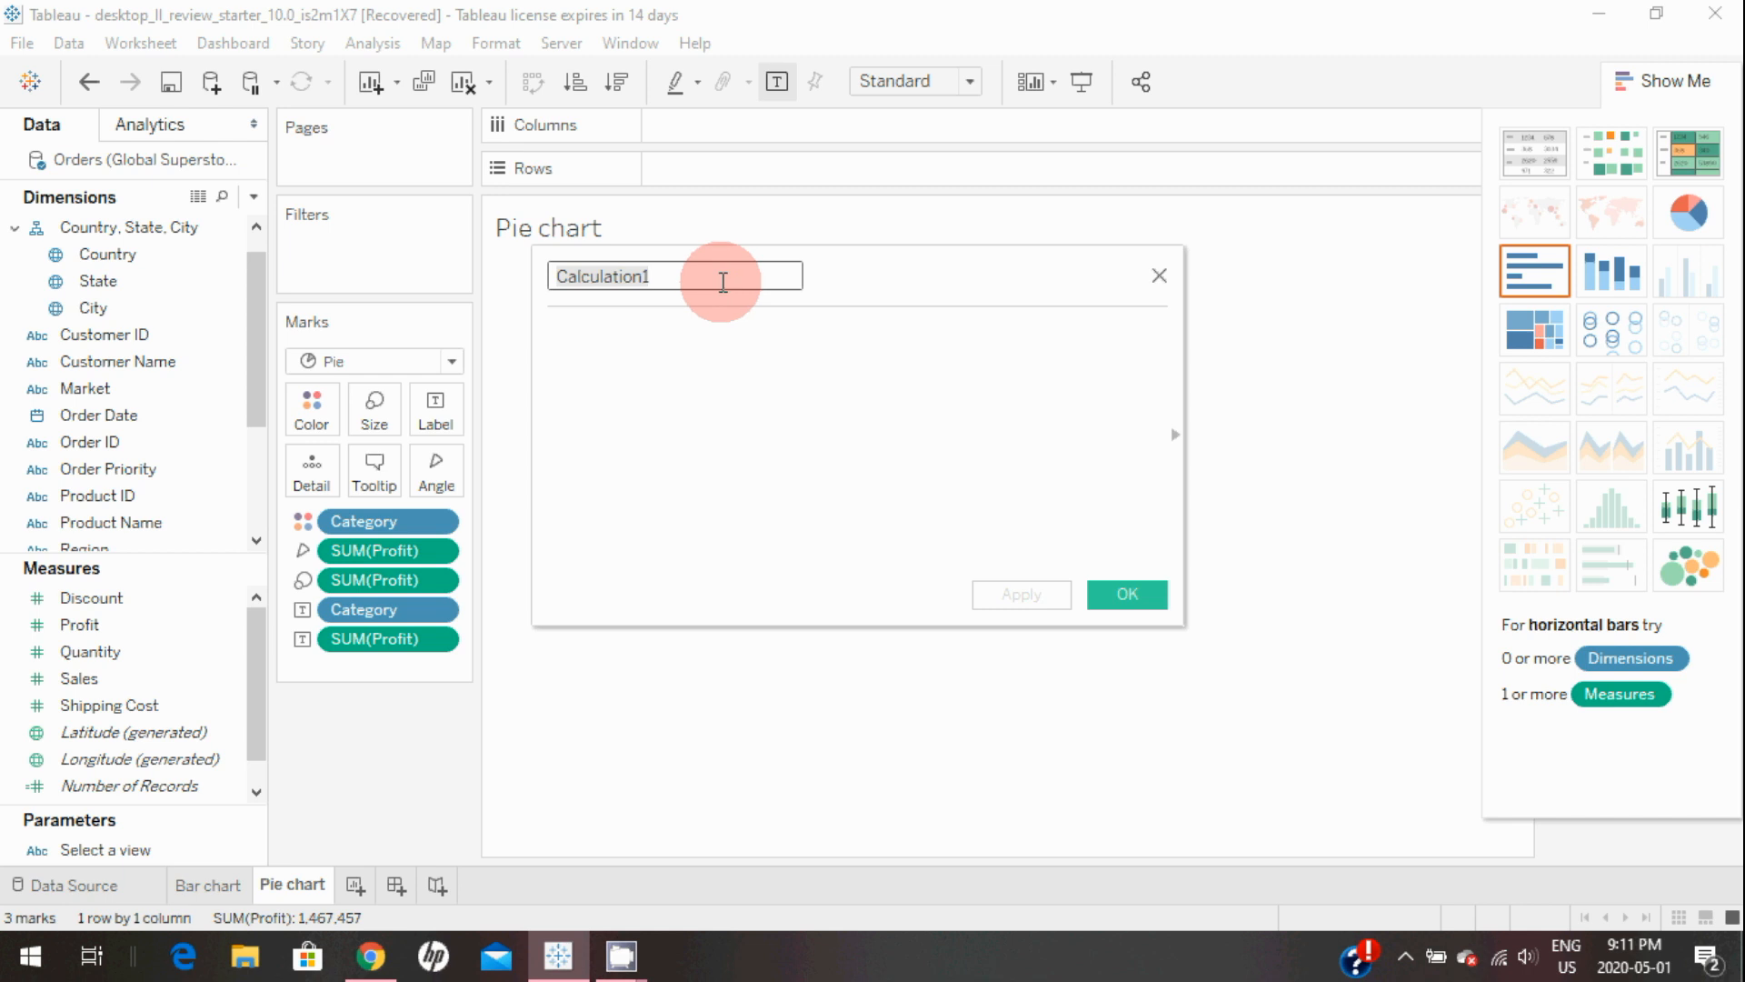
{"action": "type", "text": "Dis"}
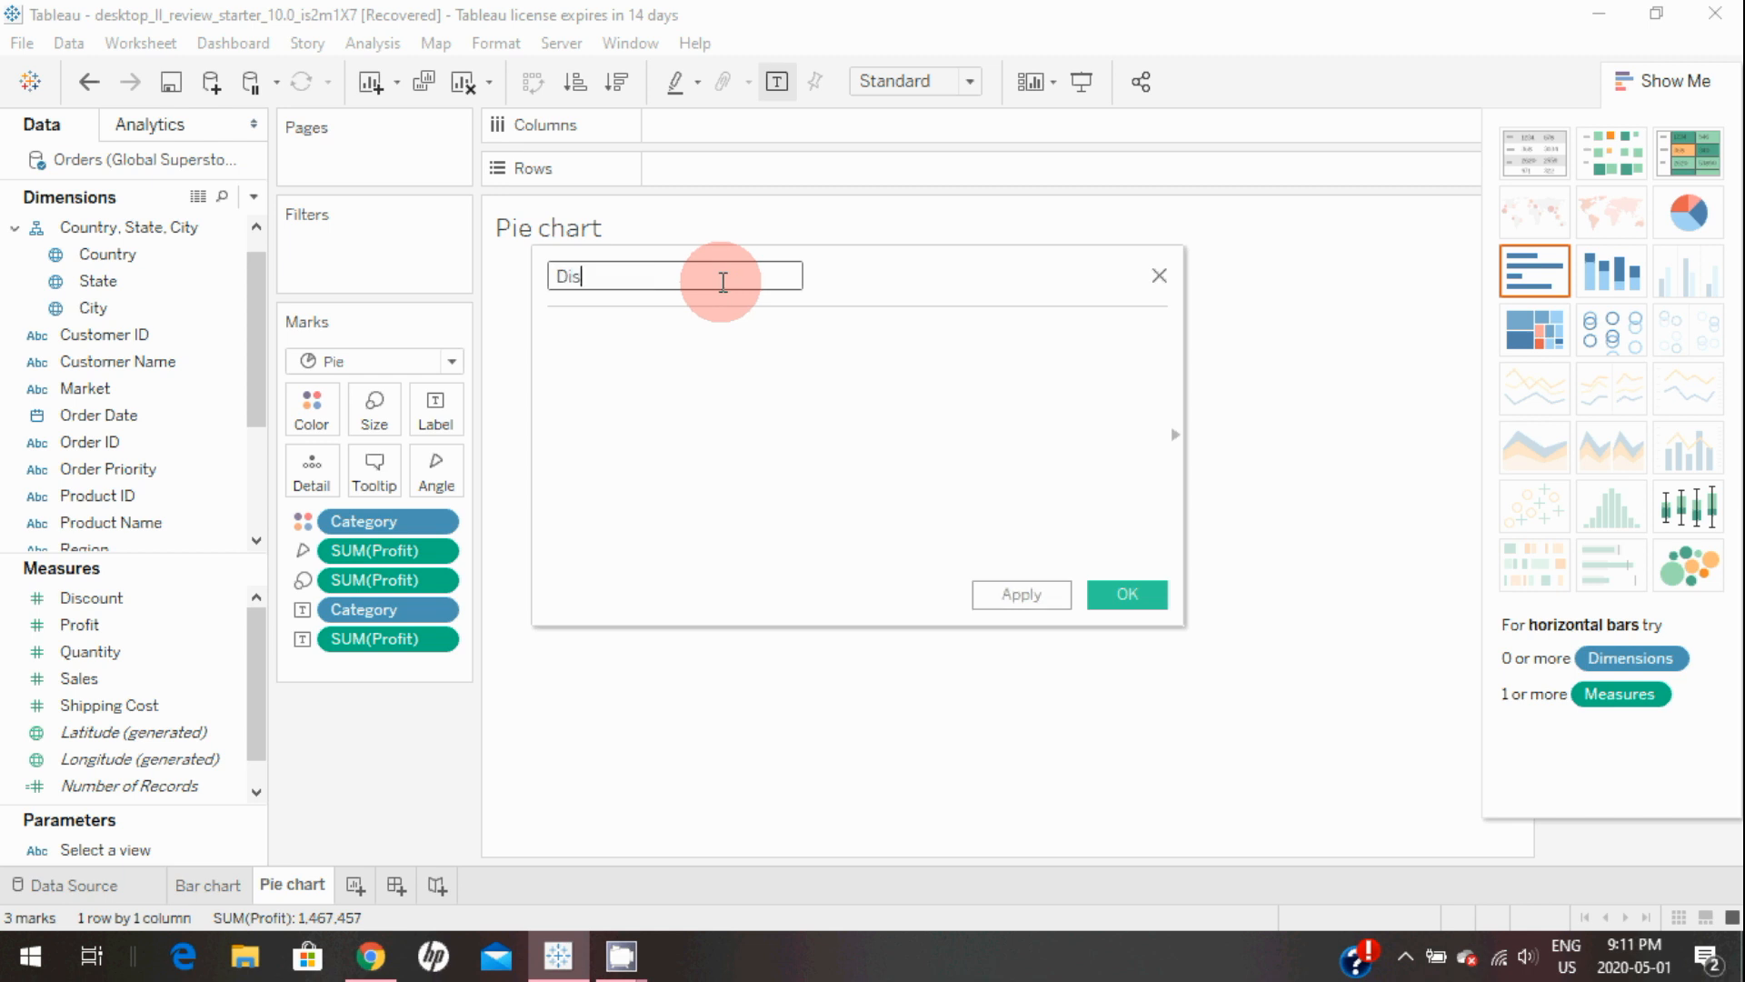
{"action": "type", "text": "play"}
{"action": "key", "text": "Tab"}
Step: Set the Display field's formula to the [Select a view] parameter and apply it
{"action": "type", "text": "sle"}
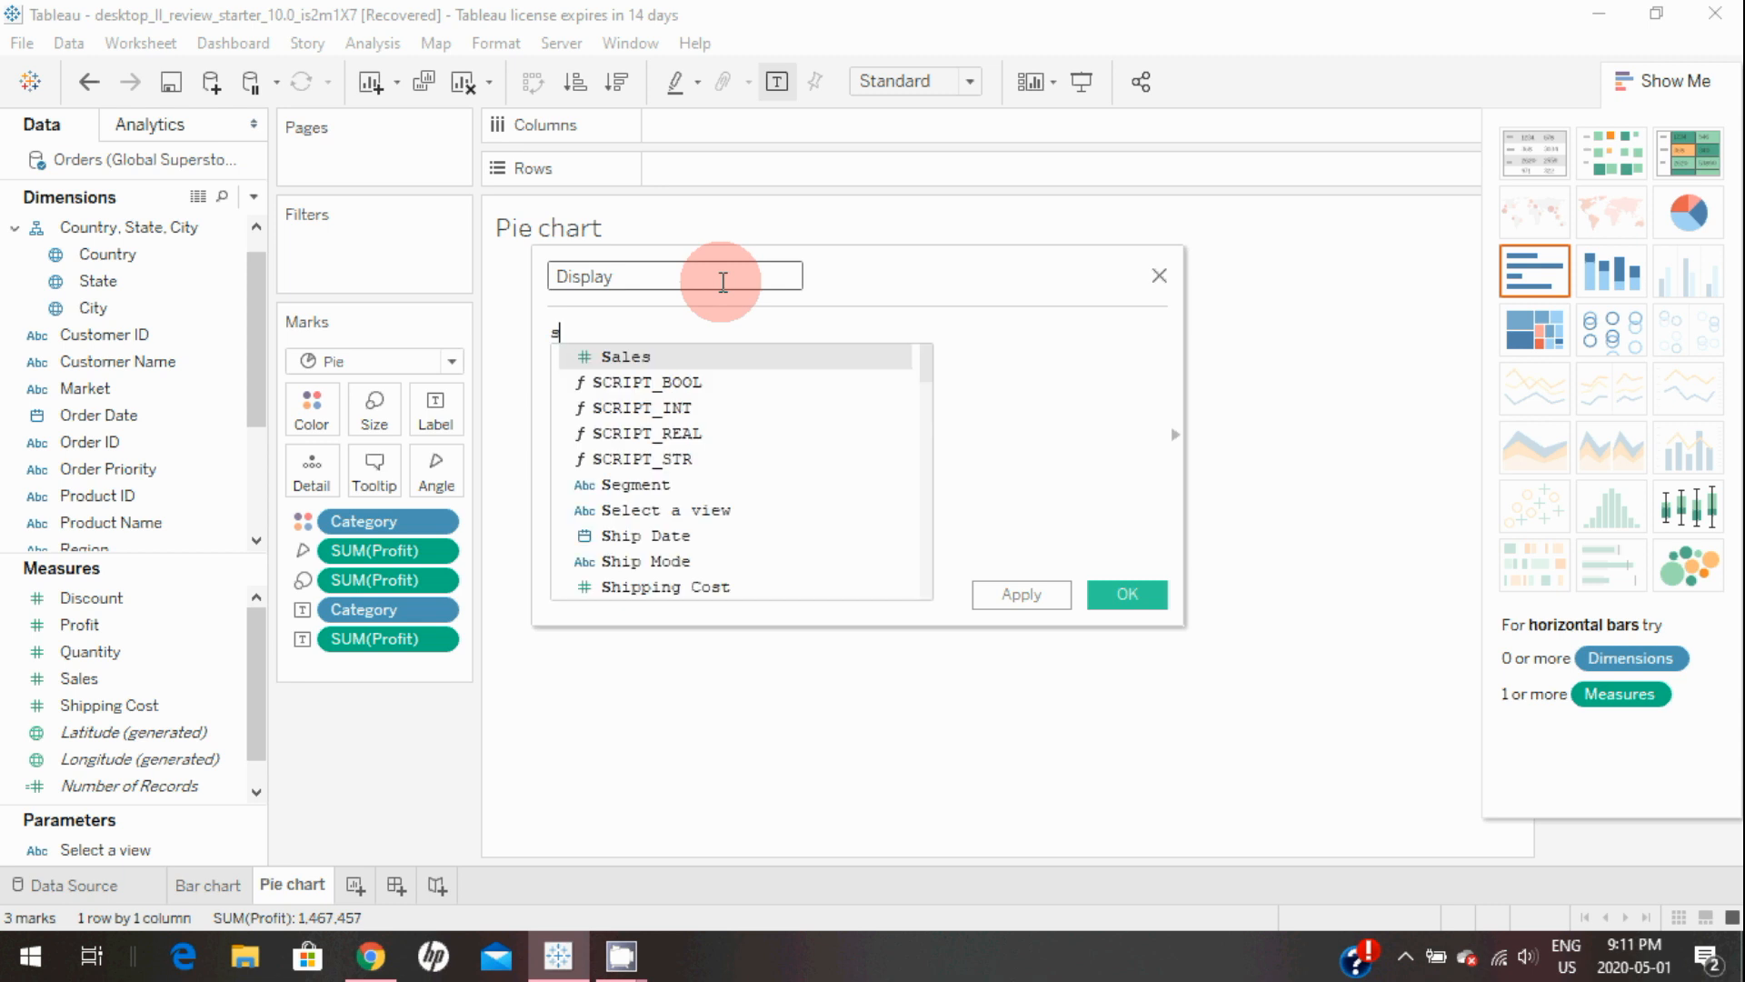
{"action": "key", "text": "BackSpace"}
{"action": "key", "text": "BackSpace"}
{"action": "type", "text": "el"}
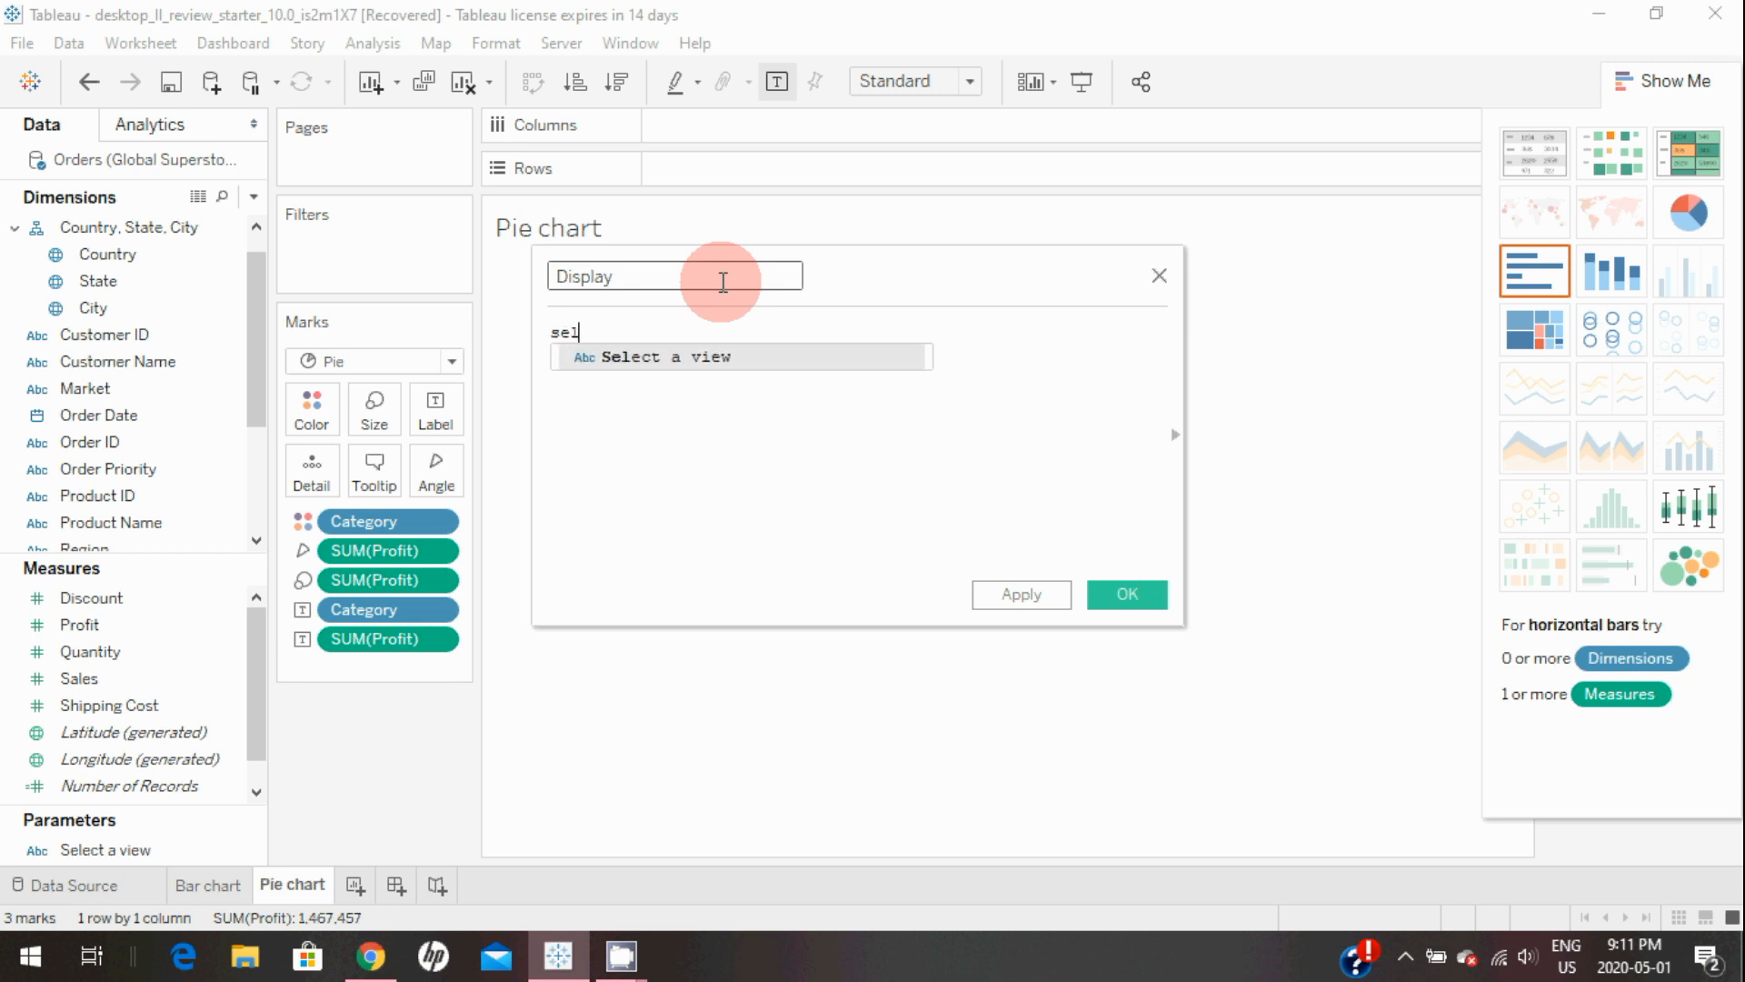
{"action": "double_click", "coordinate": [695, 358]}
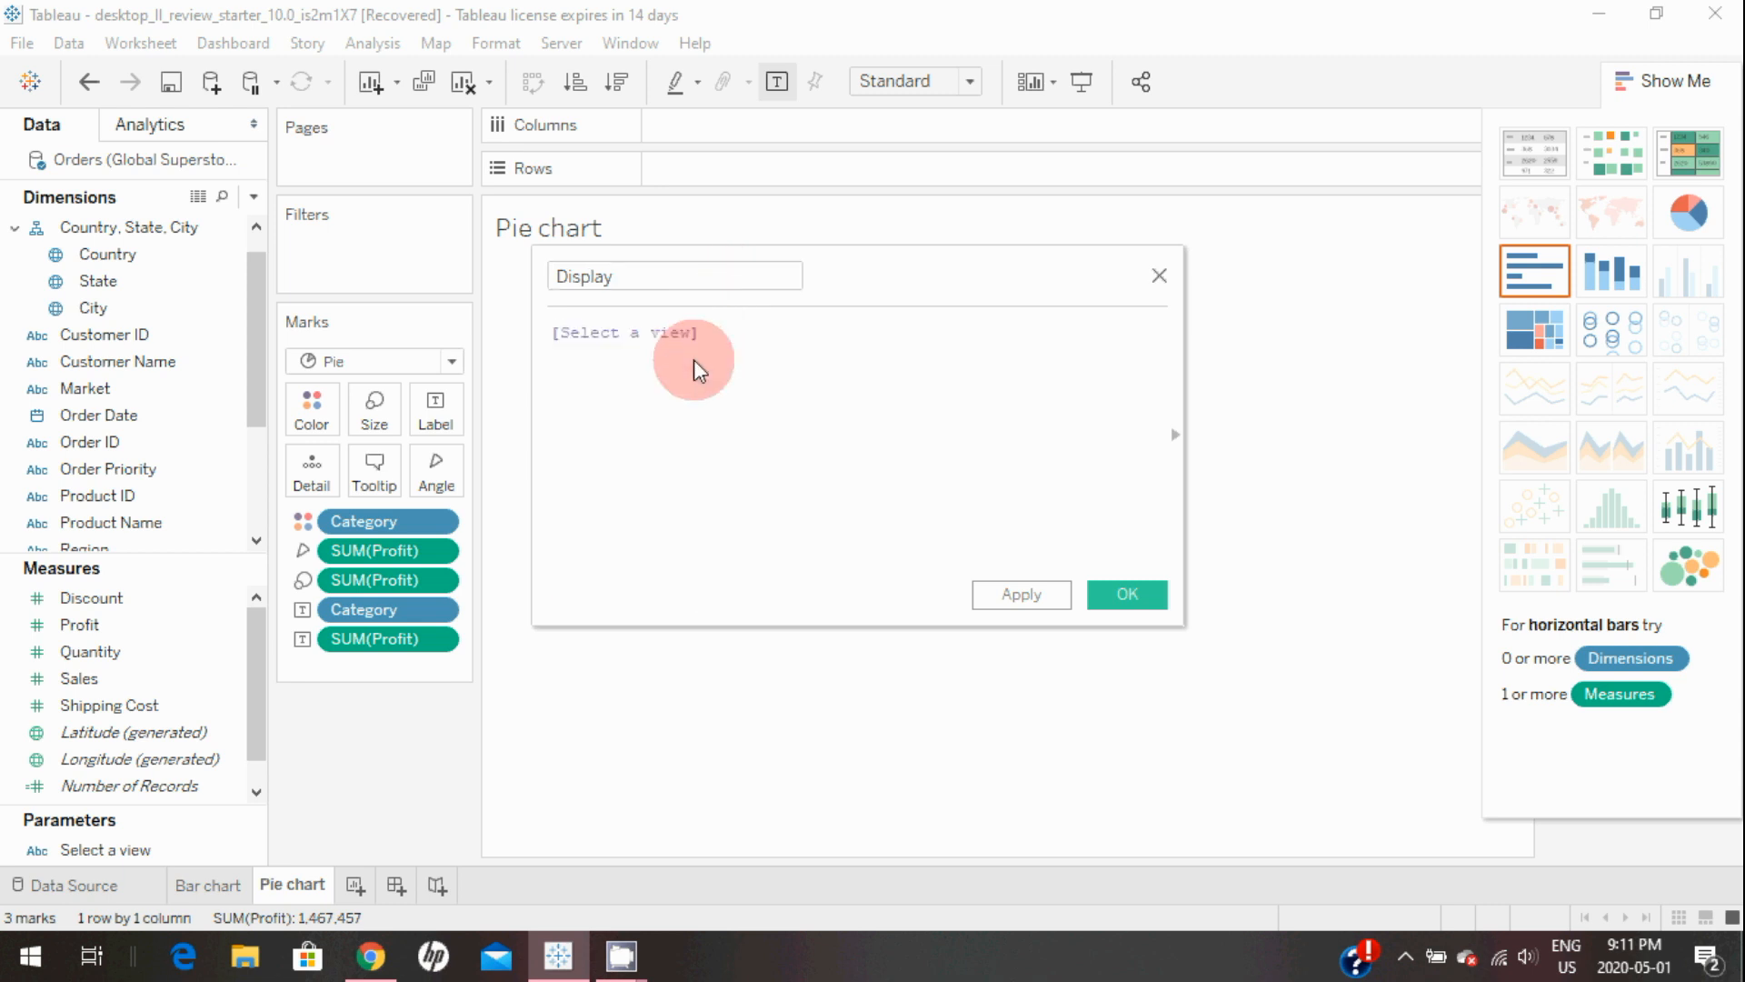
{"action": "left_click", "coordinate": [1024, 606]}
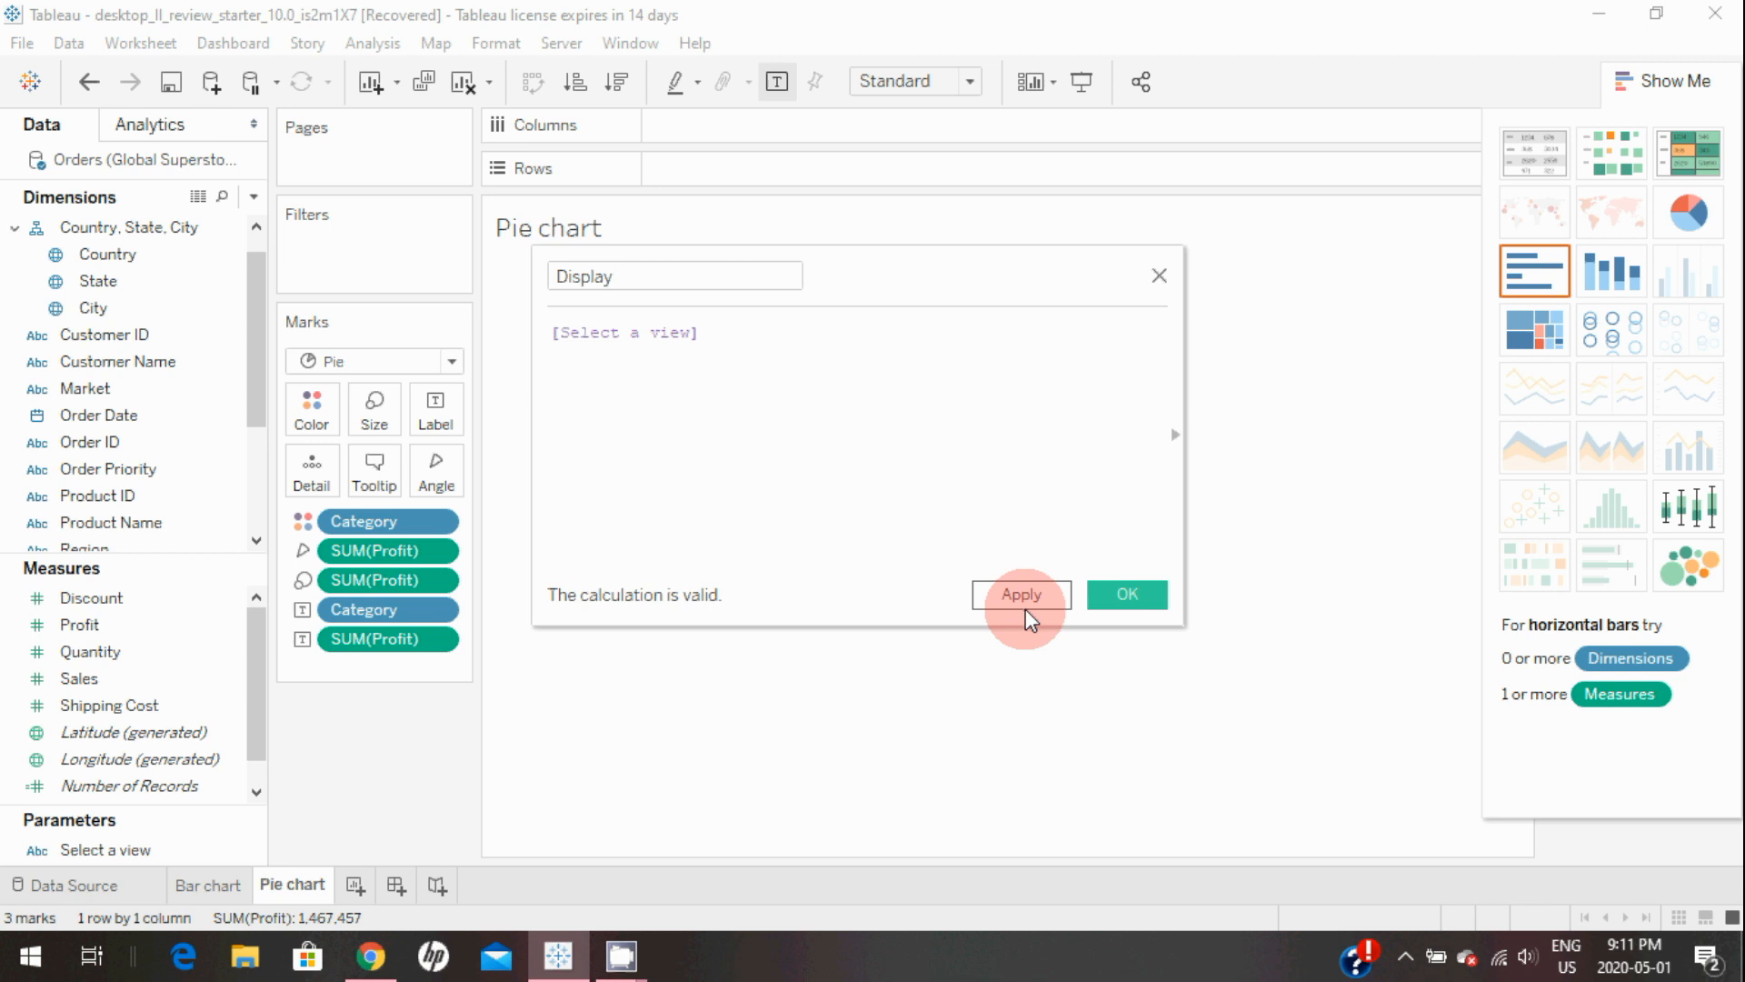
Step: Save the Display calculated field and filter the Pie chart sheet by it with the custom value "Pie chart"
{"action": "left_click", "coordinate": [1130, 592]}
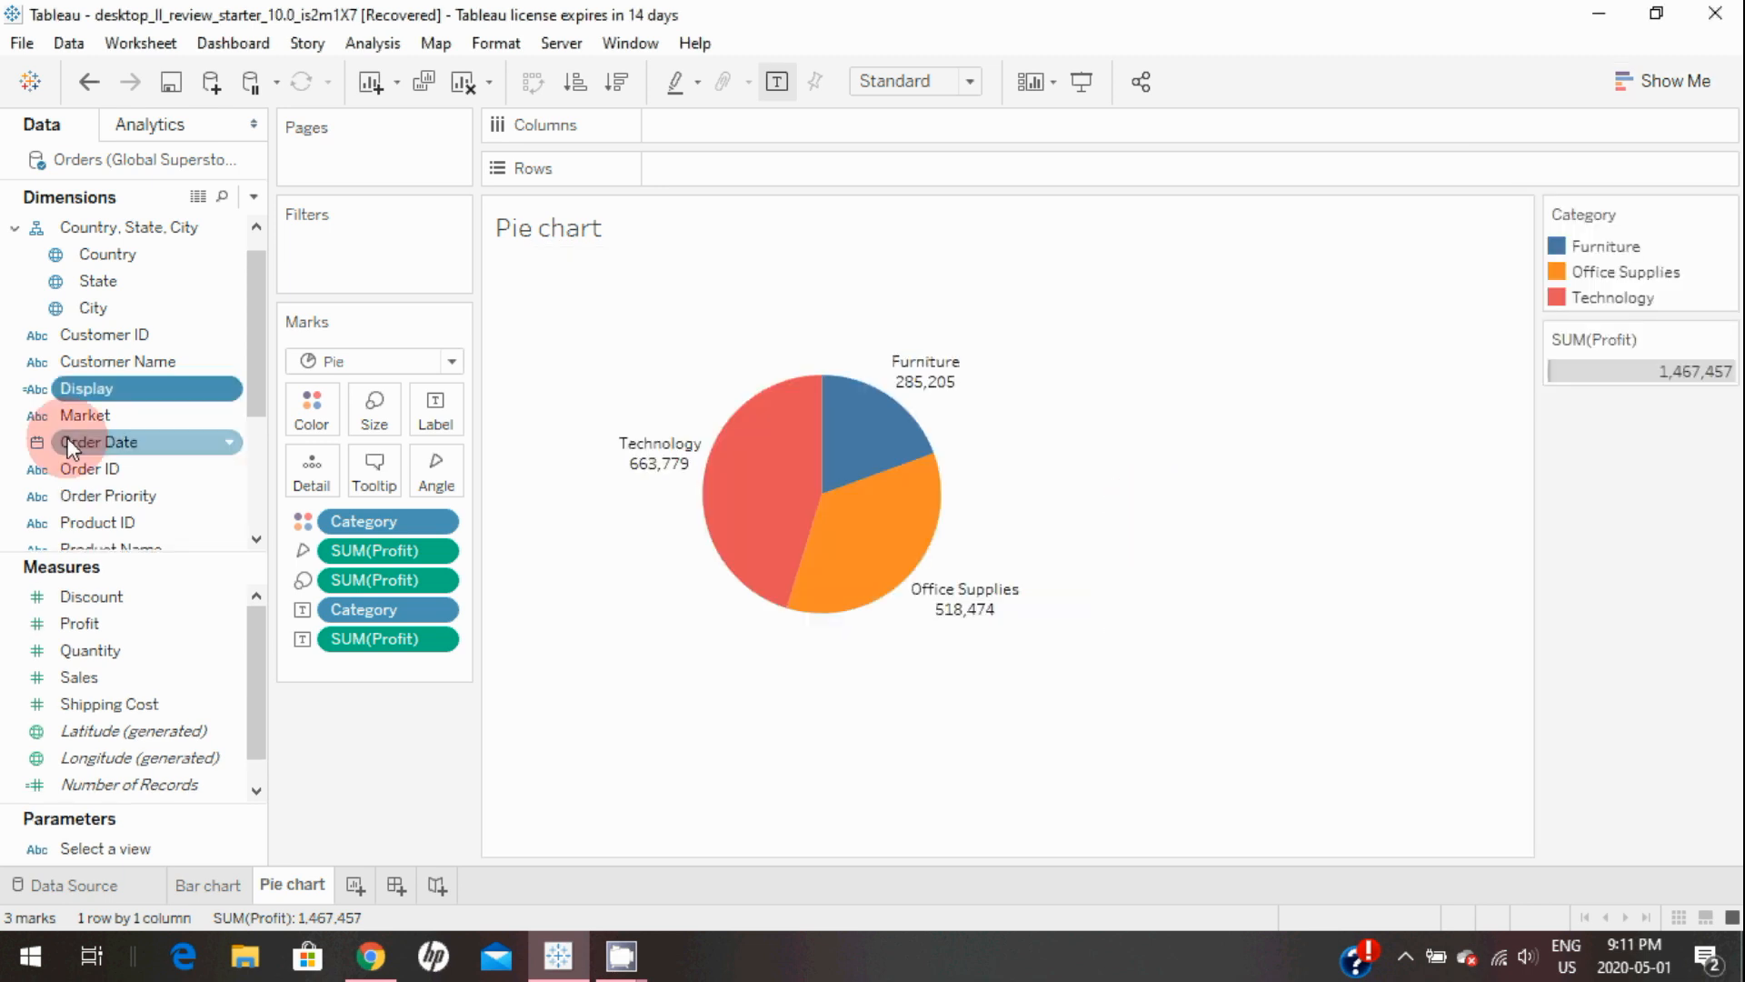
{"action": "left_click_drag", "start_coordinate": [109, 390], "coordinate": [340, 258]}
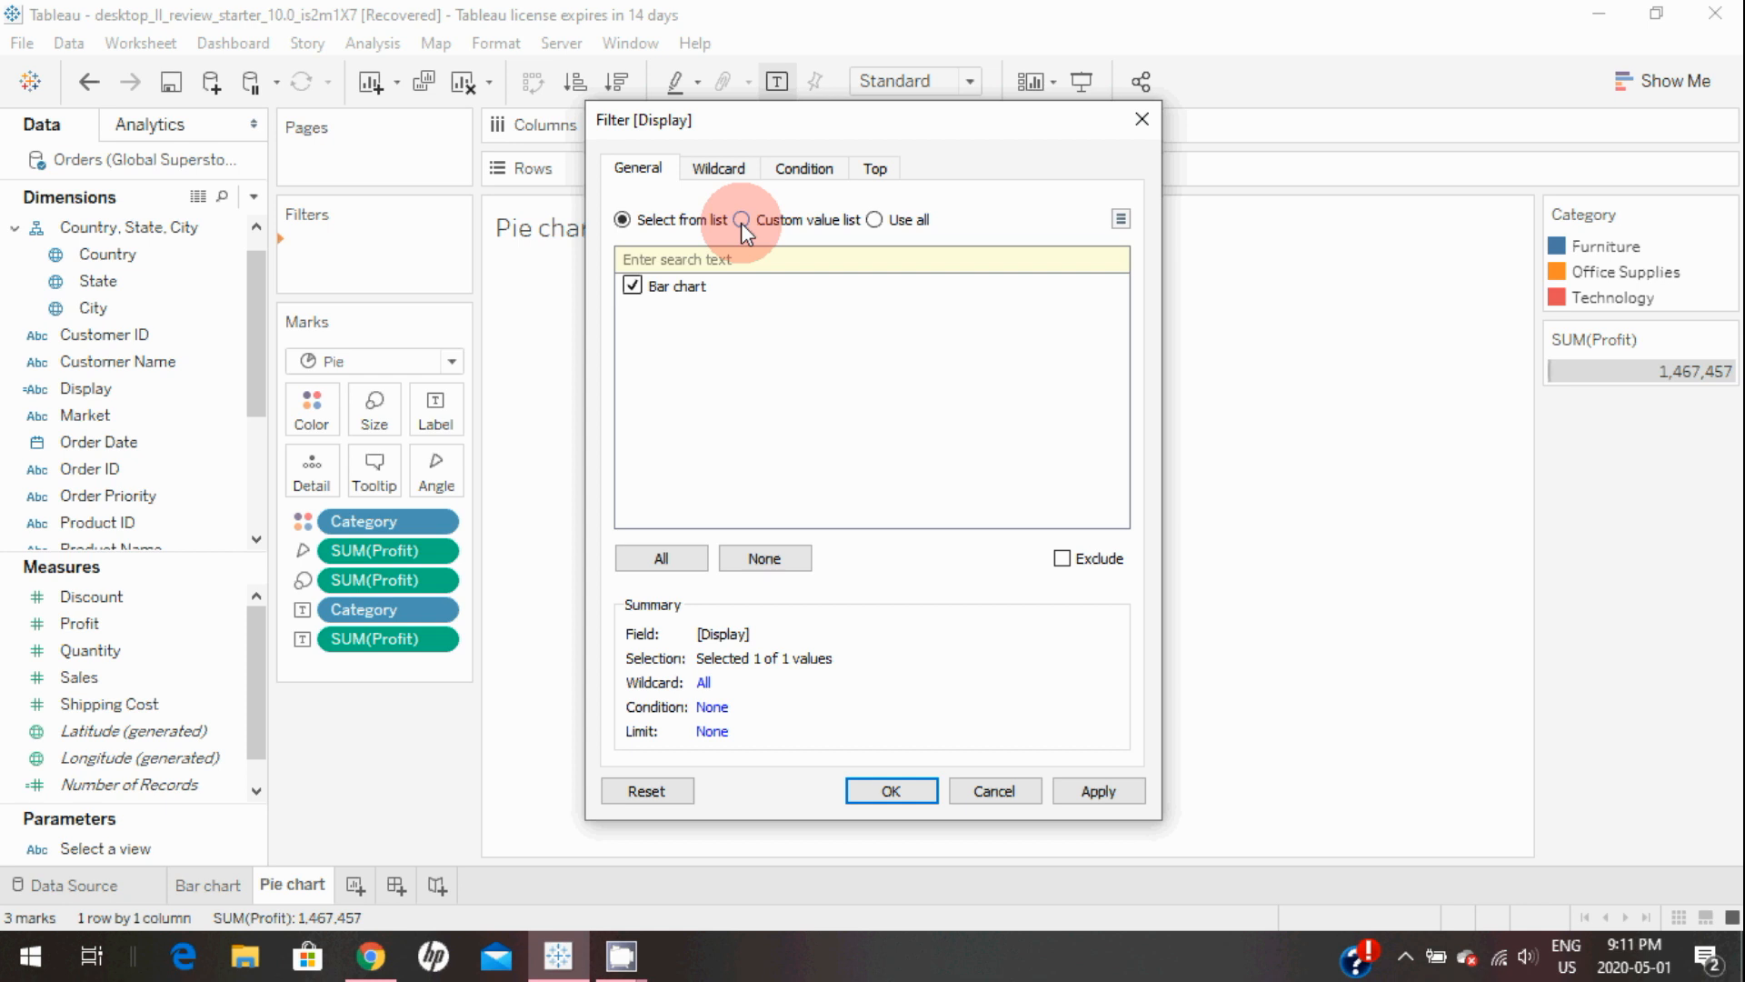
{"action": "left_click", "coordinate": [741, 220]}
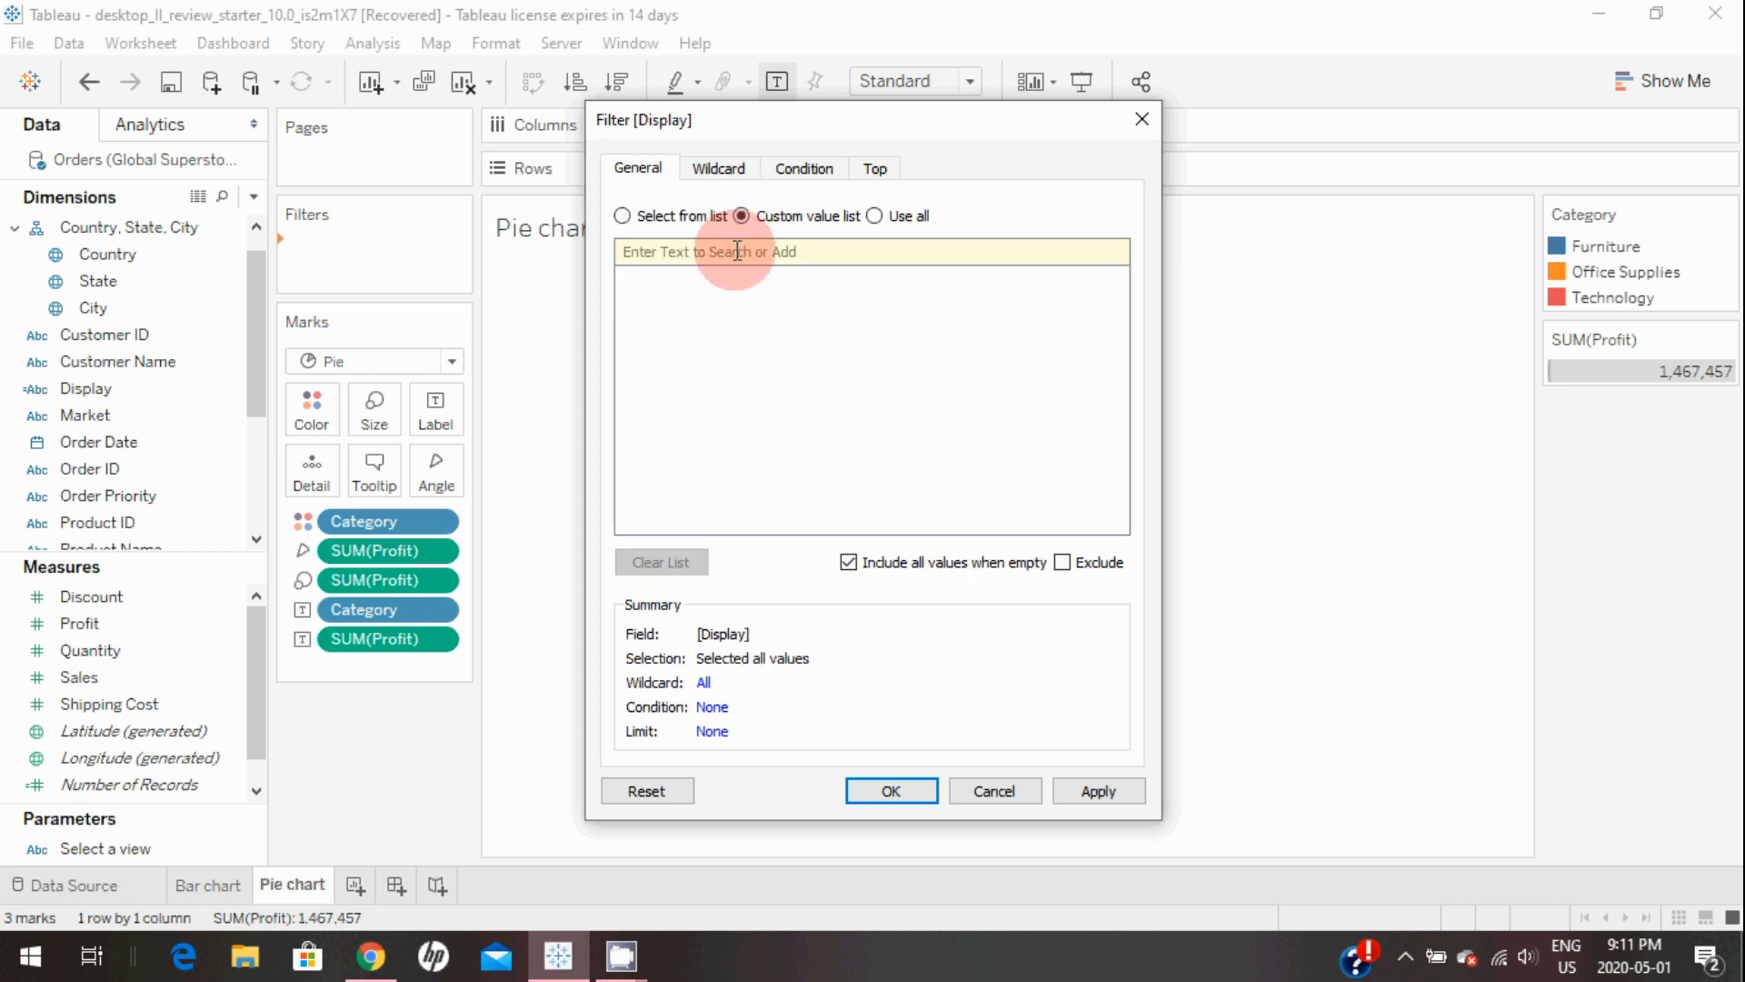
{"action": "left_click", "coordinate": [737, 250]}
{"action": "type", "text": "Pie chart"}
{"action": "left_click", "coordinate": [1097, 254]}
{"action": "left_click", "coordinate": [1098, 791]}
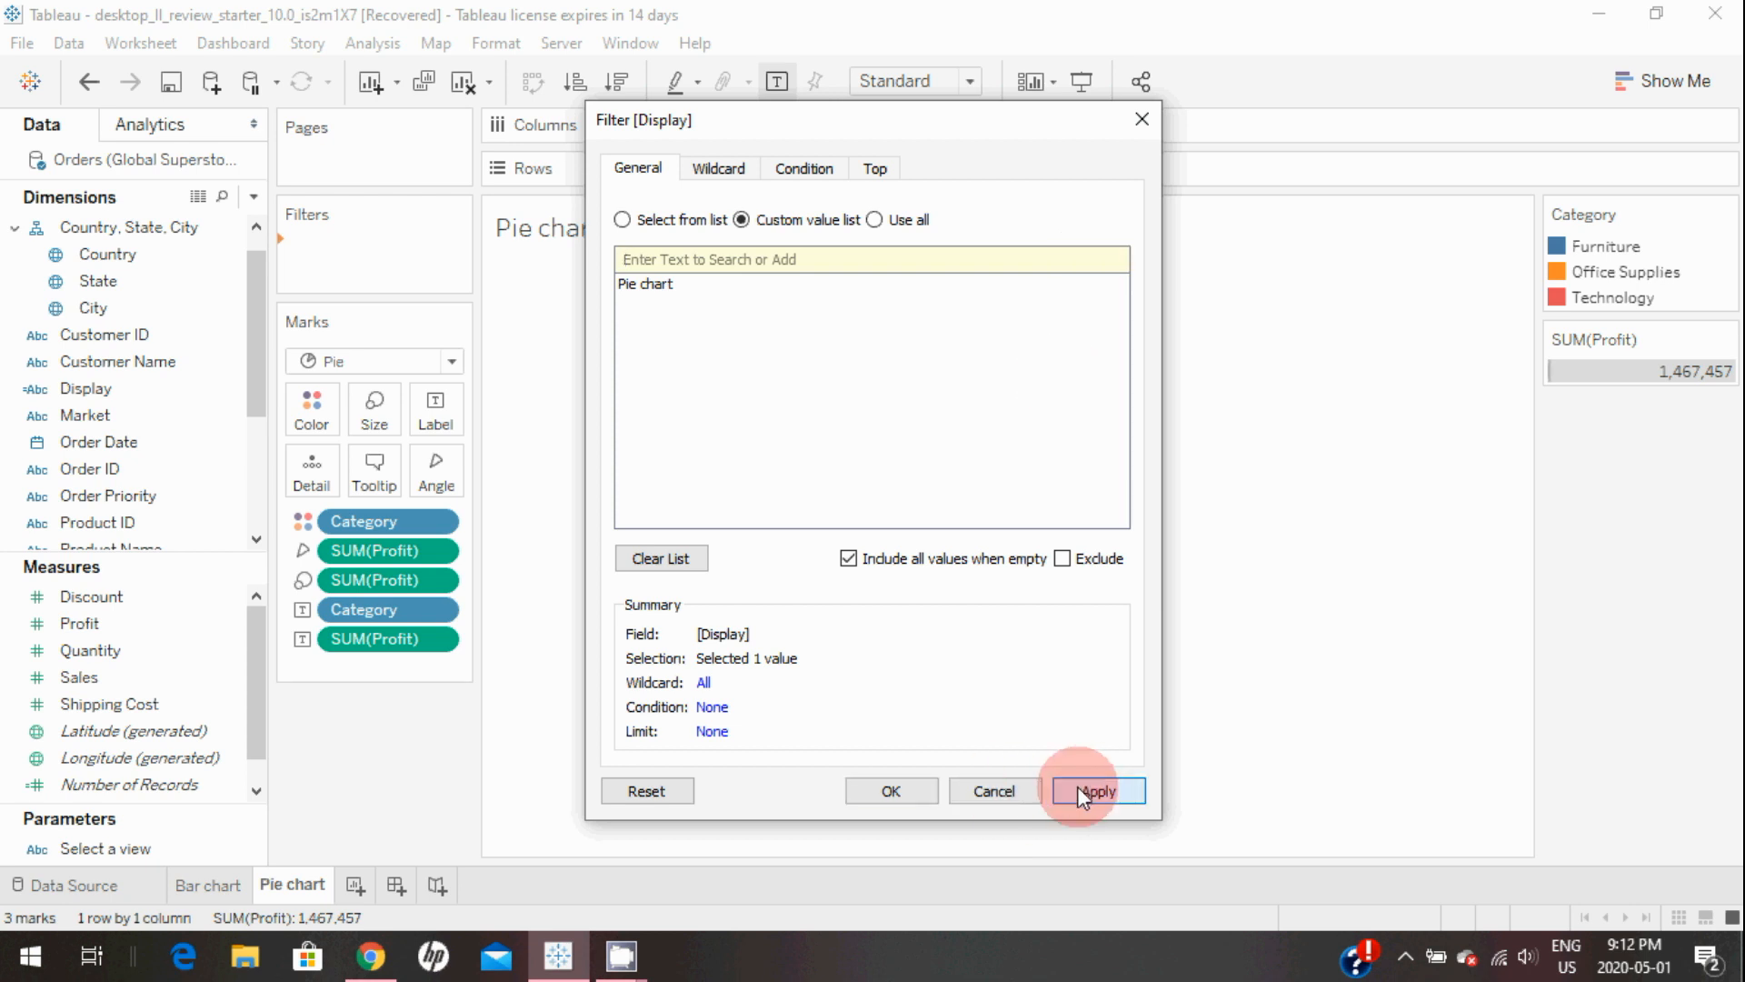
{"action": "left_click", "coordinate": [880, 794]}
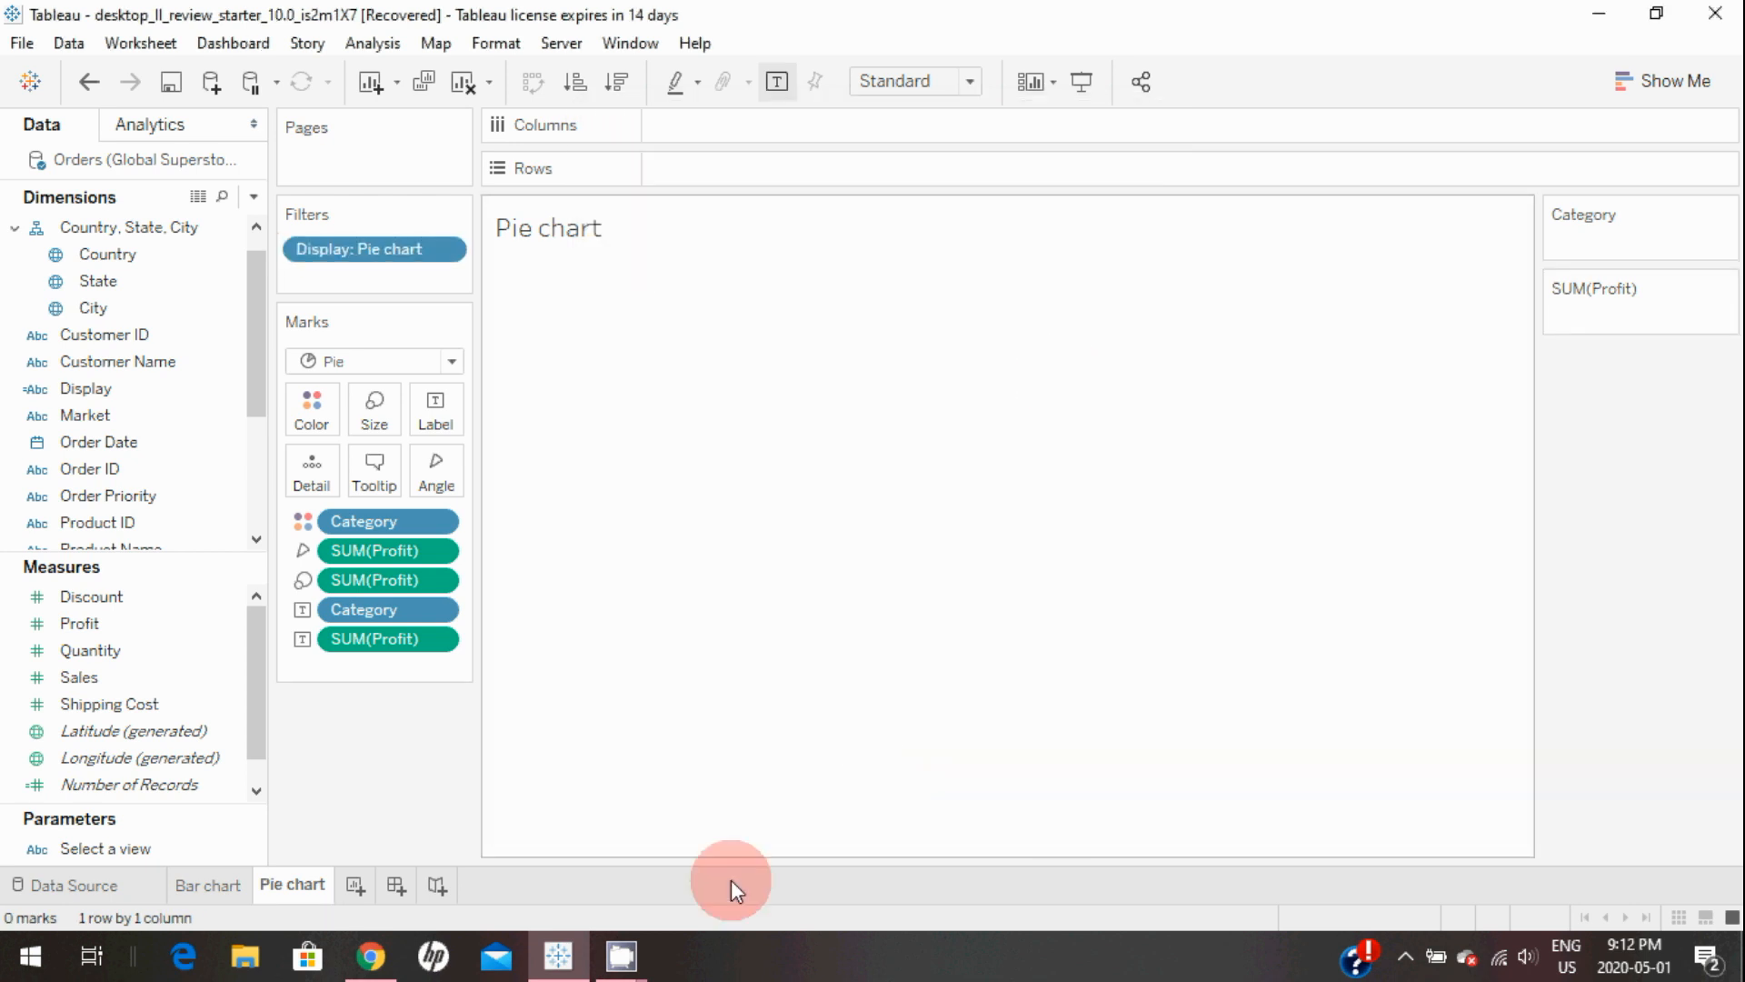
Step: Show the "Select a view" parameter control on the Pie chart sheet as a single value list
{"action": "right_click", "coordinate": [145, 849]}
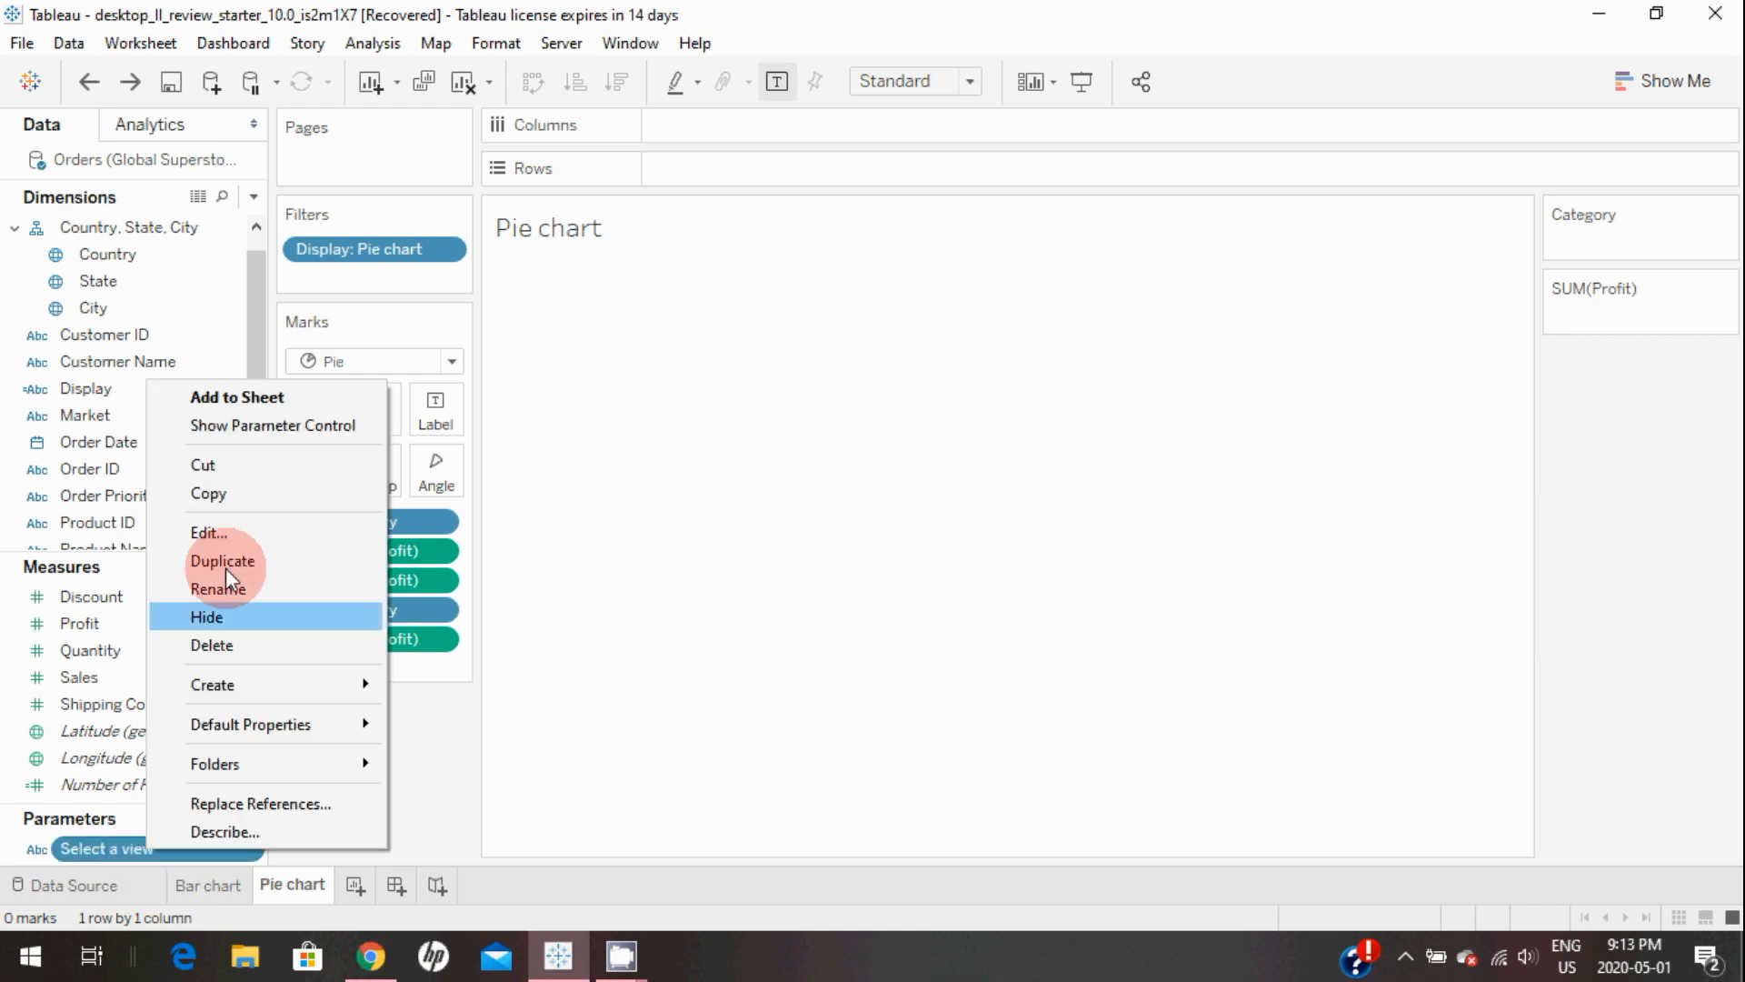
{"action": "left_click", "coordinate": [226, 429]}
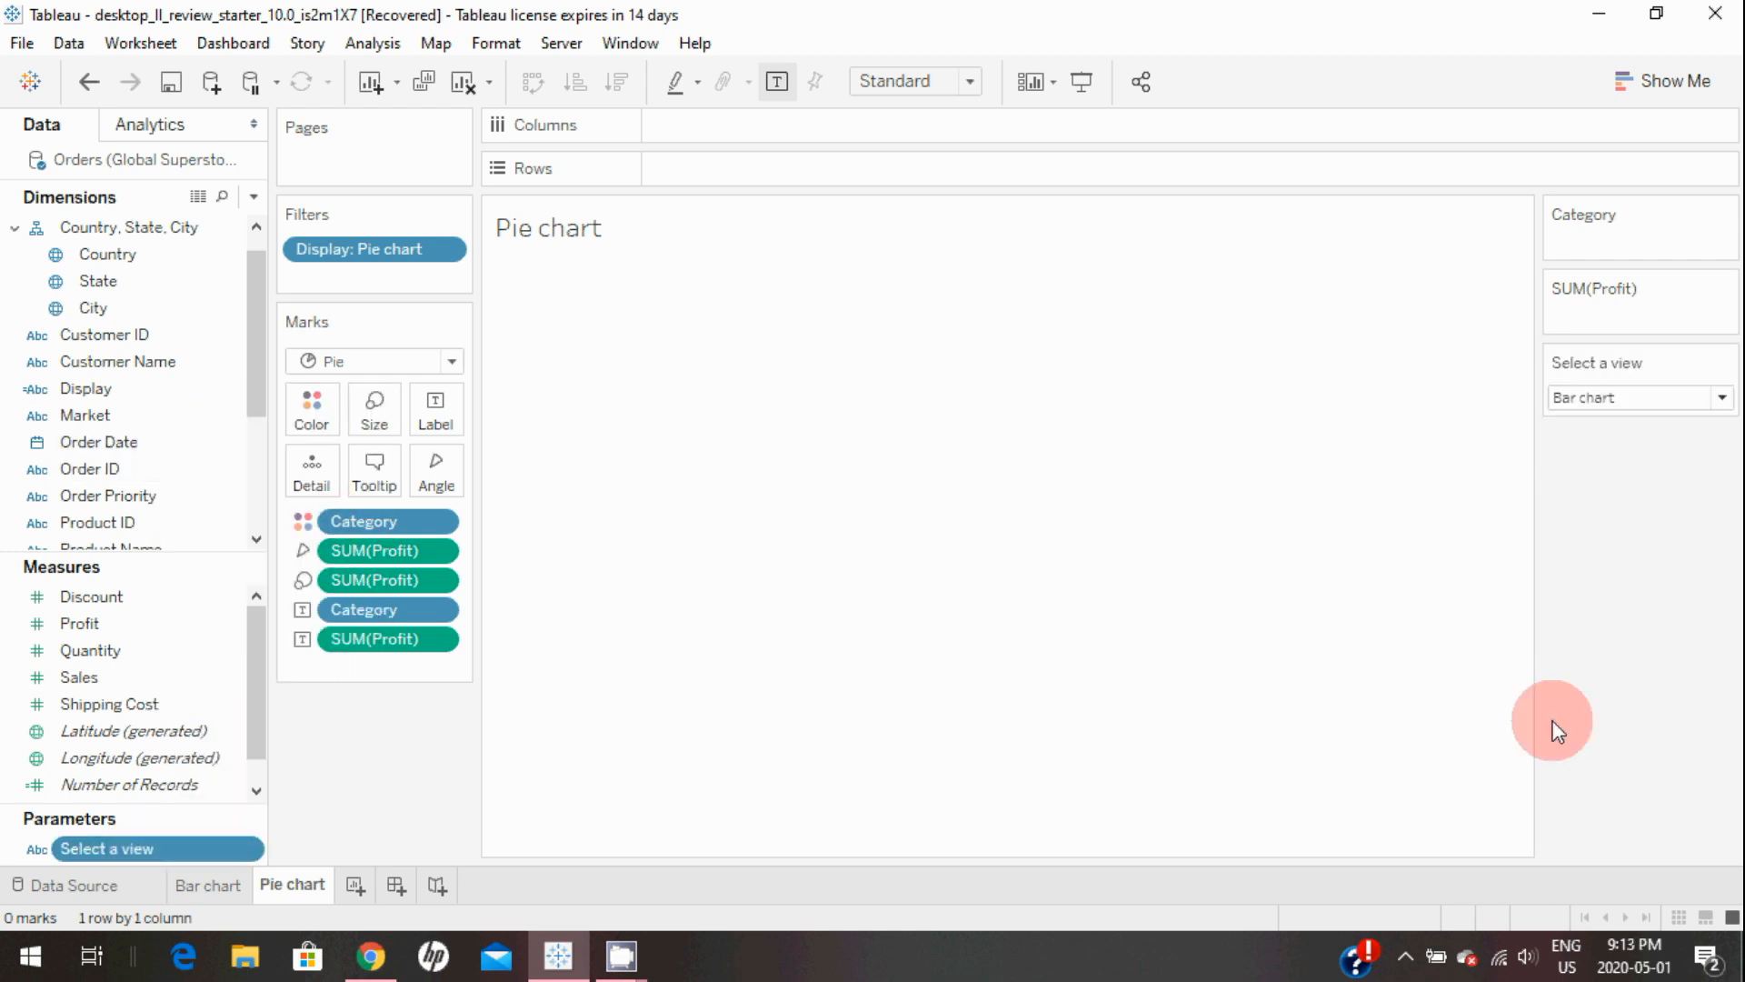
{"action": "left_click", "coordinate": [1725, 362]}
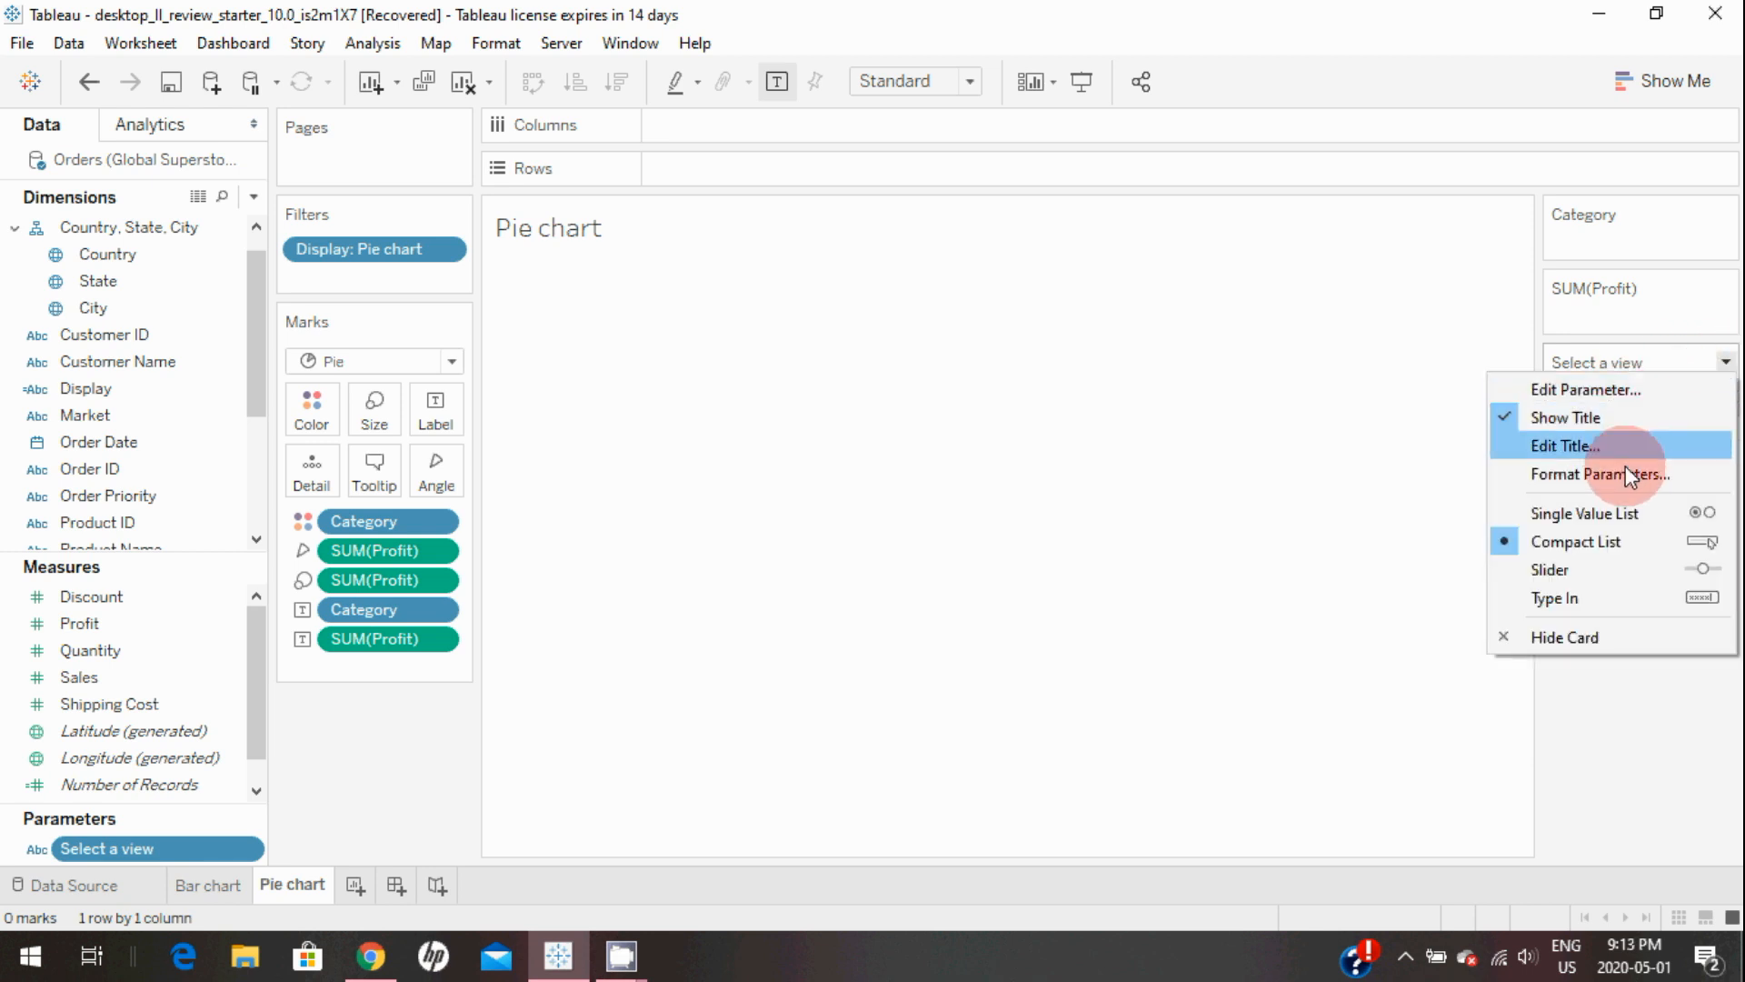
{"action": "left_click", "coordinate": [1611, 510]}
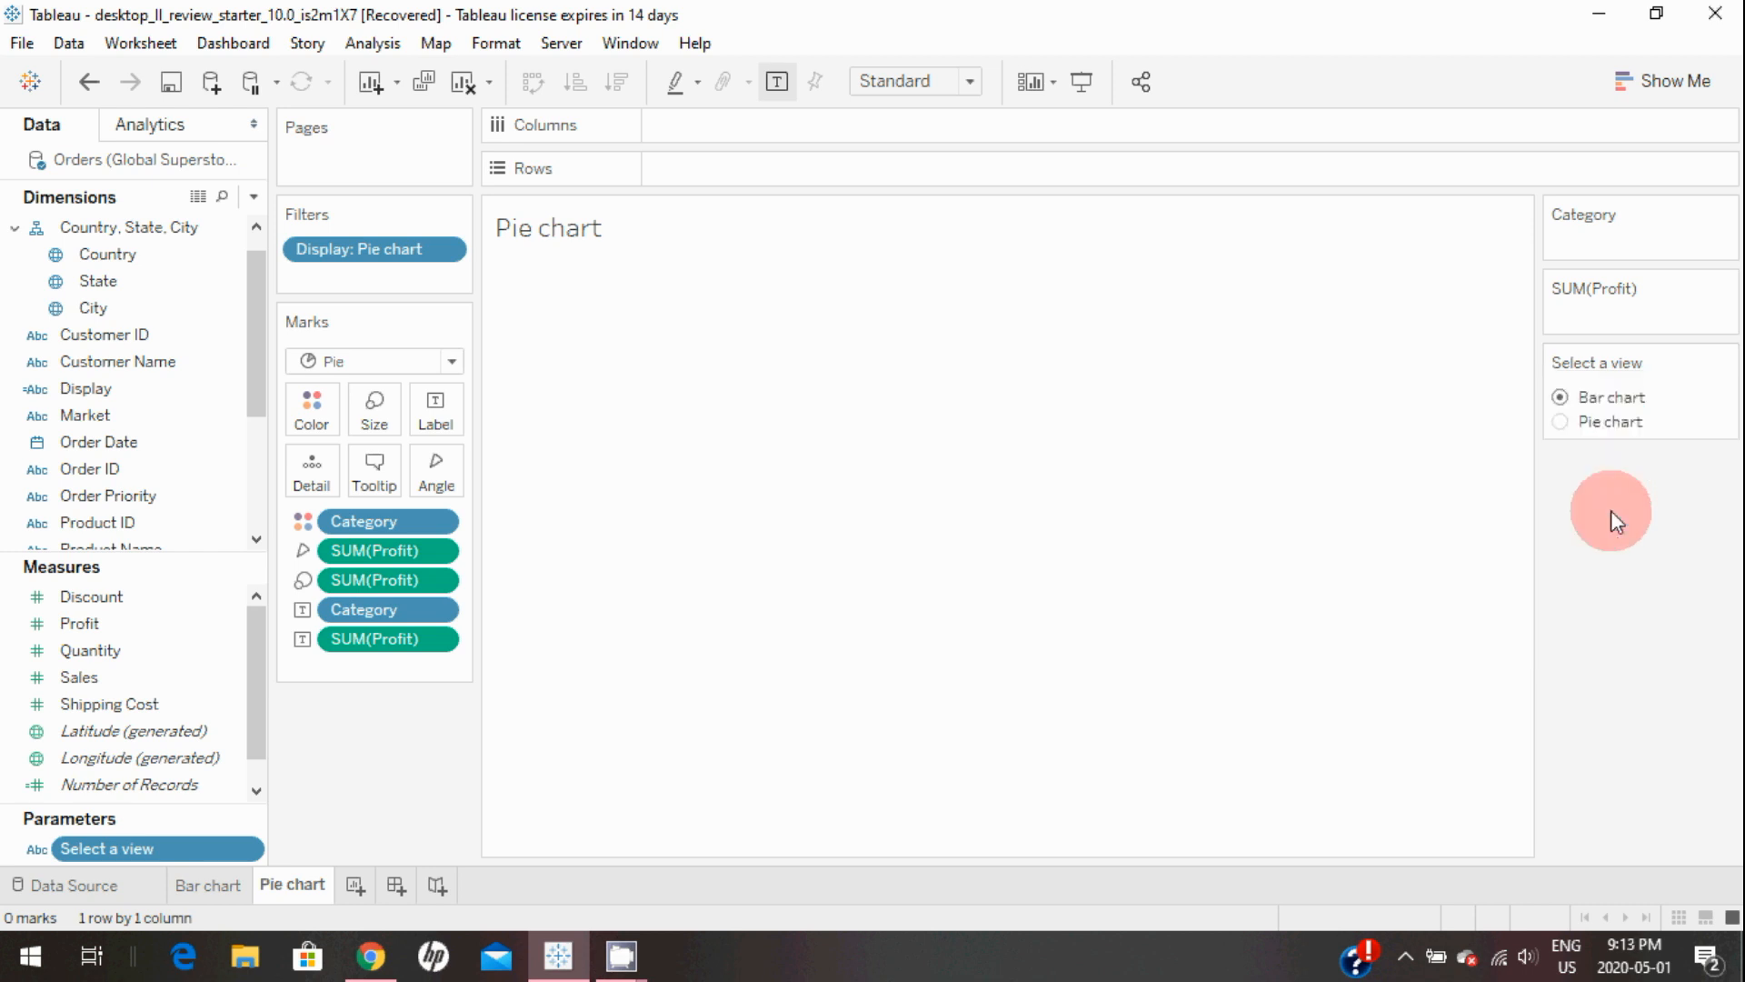
Step: Test the Pie chart sheet's filter by switching the parameter between "Pie chart" and "Bar chart"
{"action": "left_click", "coordinate": [1561, 421]}
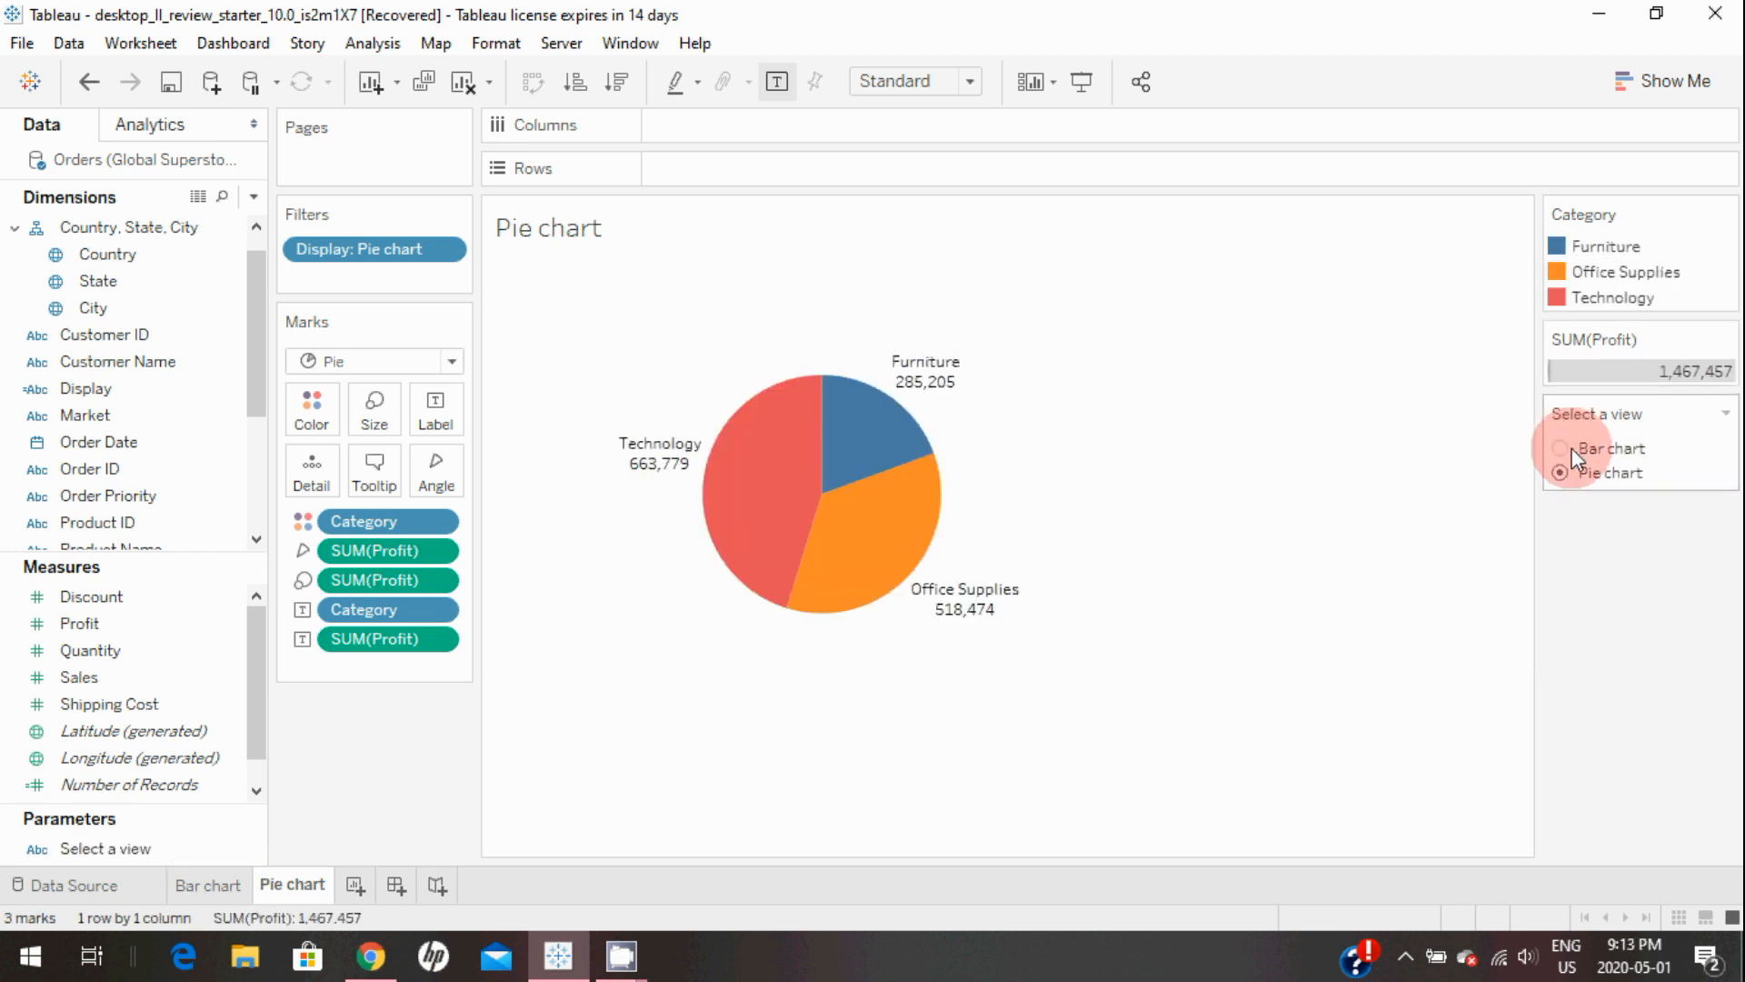
{"action": "left_click", "coordinate": [1561, 449]}
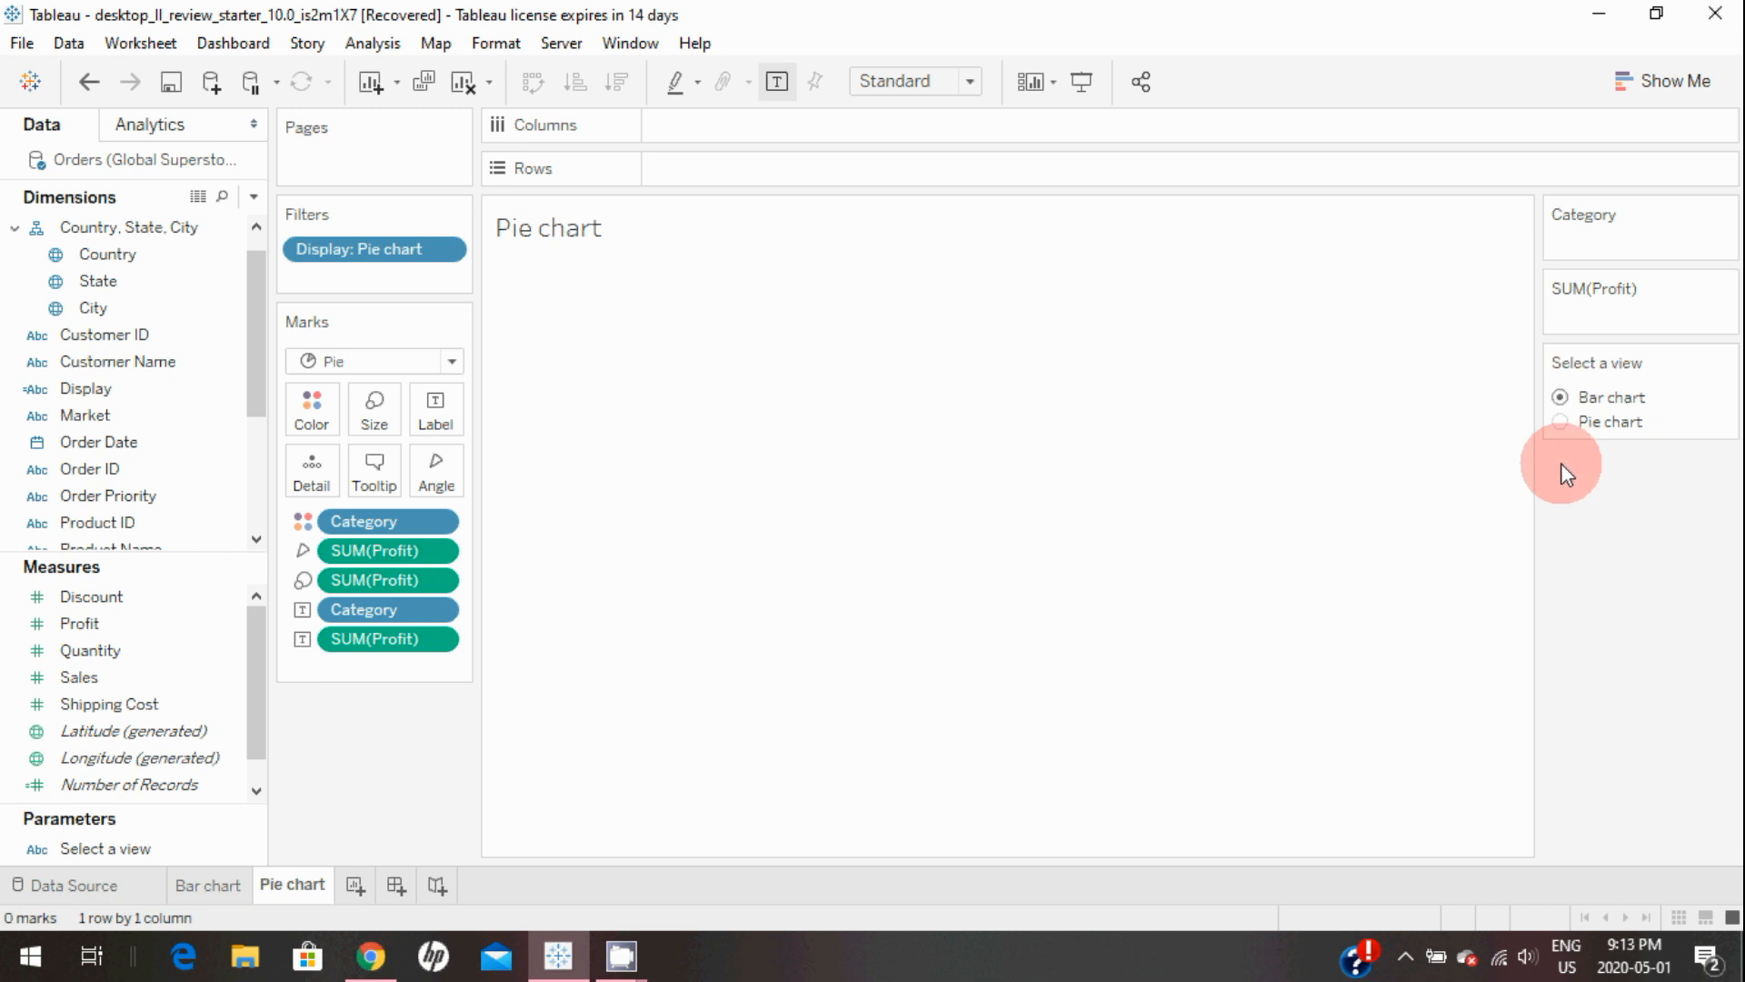
{"action": "left_click", "coordinate": [1562, 422]}
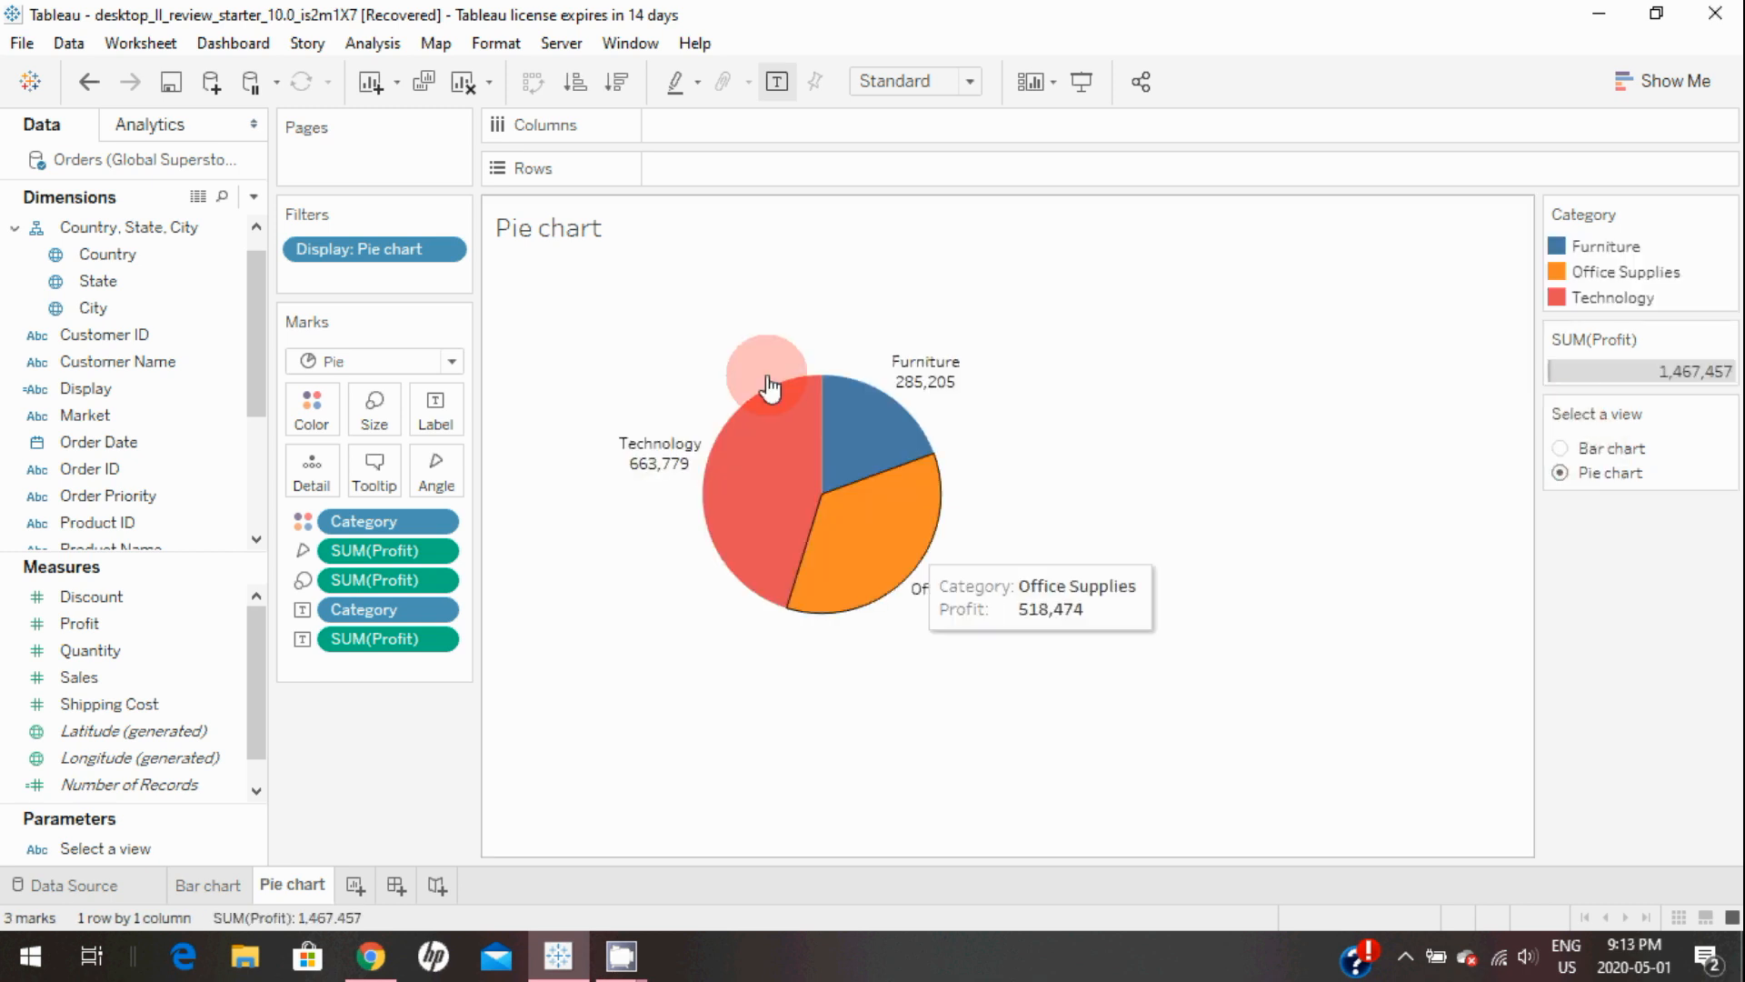
{"action": "left_click", "coordinate": [1561, 449]}
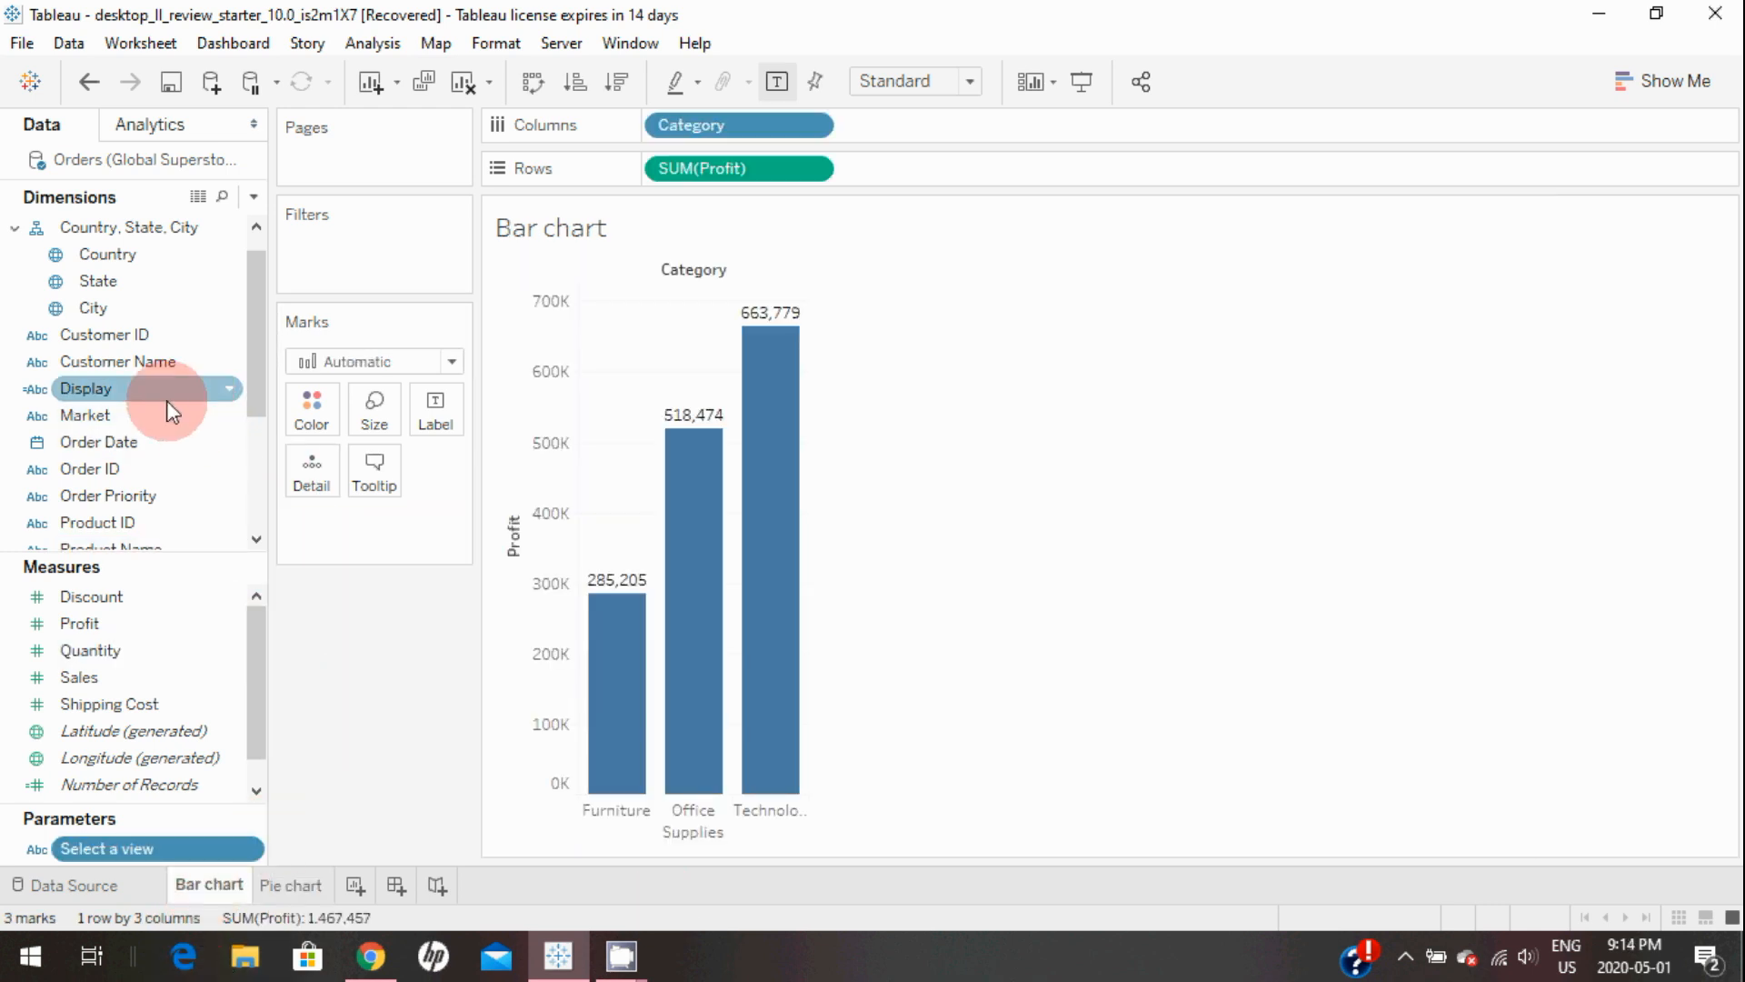
Step: Filter the Bar chart sheet by the Display field with the custom value "Bar chart"
{"action": "left_click_drag", "start_coordinate": [124, 389], "coordinate": [365, 254]}
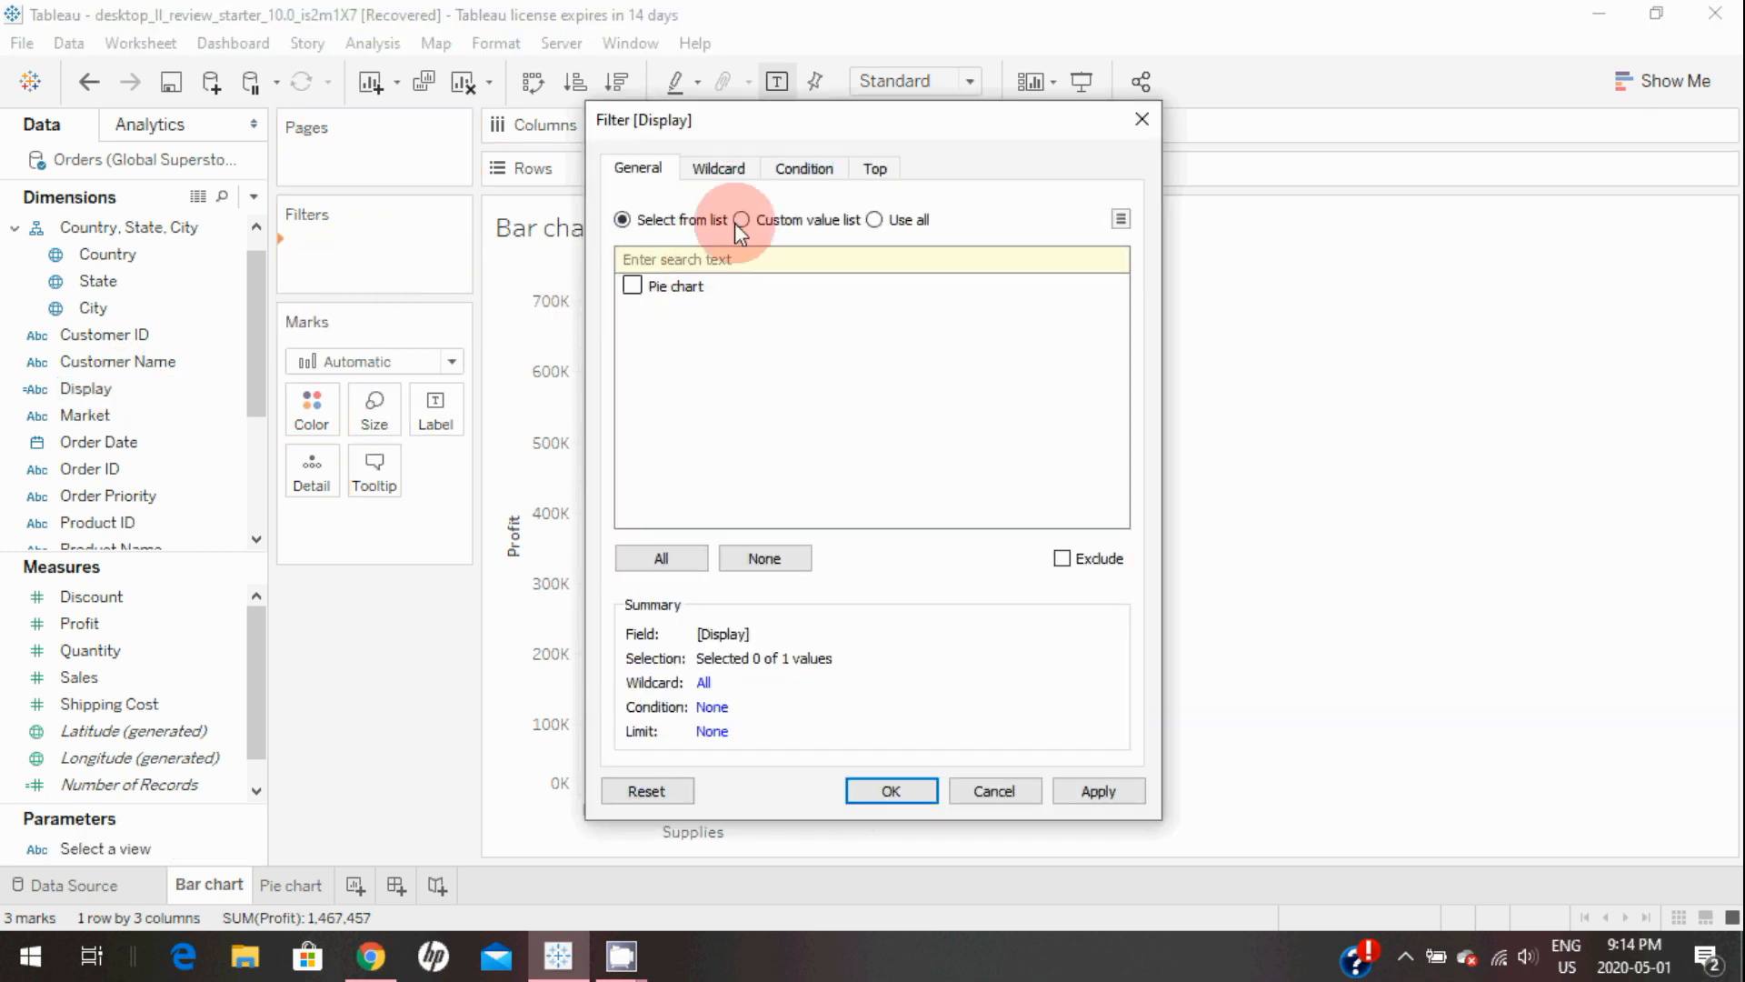
{"action": "left_click", "coordinate": [740, 219]}
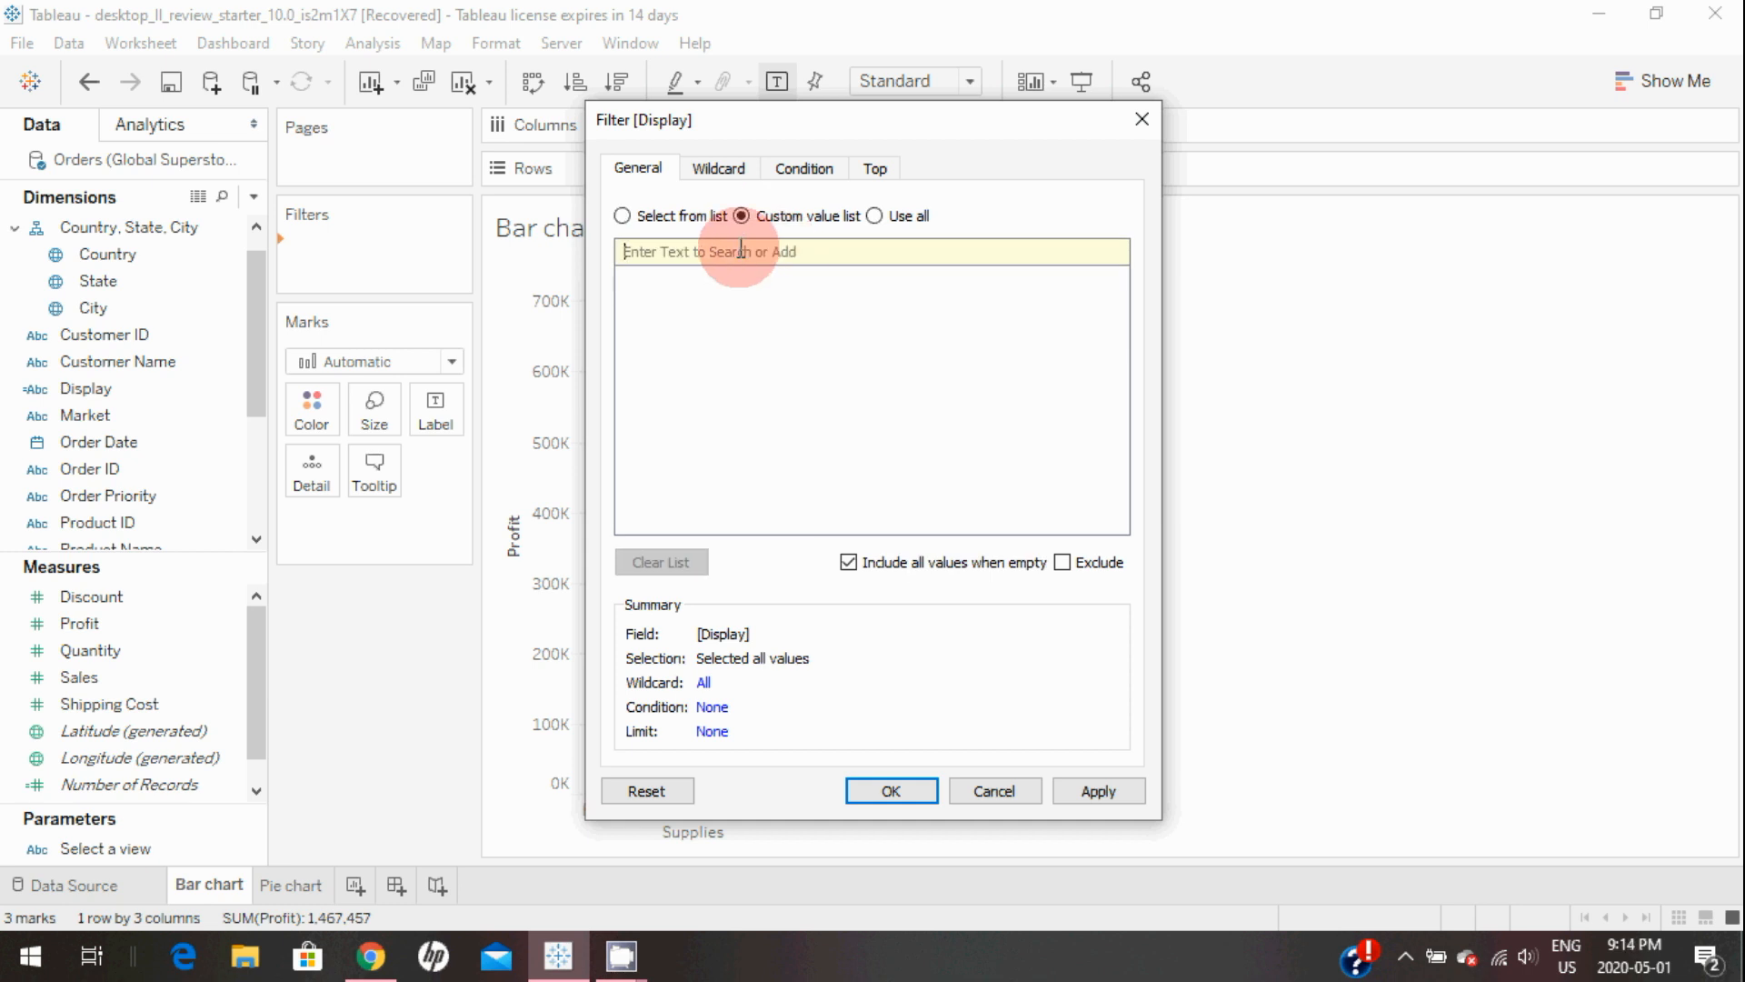
{"action": "type", "text": "Bar chart"}
{"action": "left_click", "coordinate": [1096, 253]}
{"action": "left_click", "coordinate": [1102, 791]}
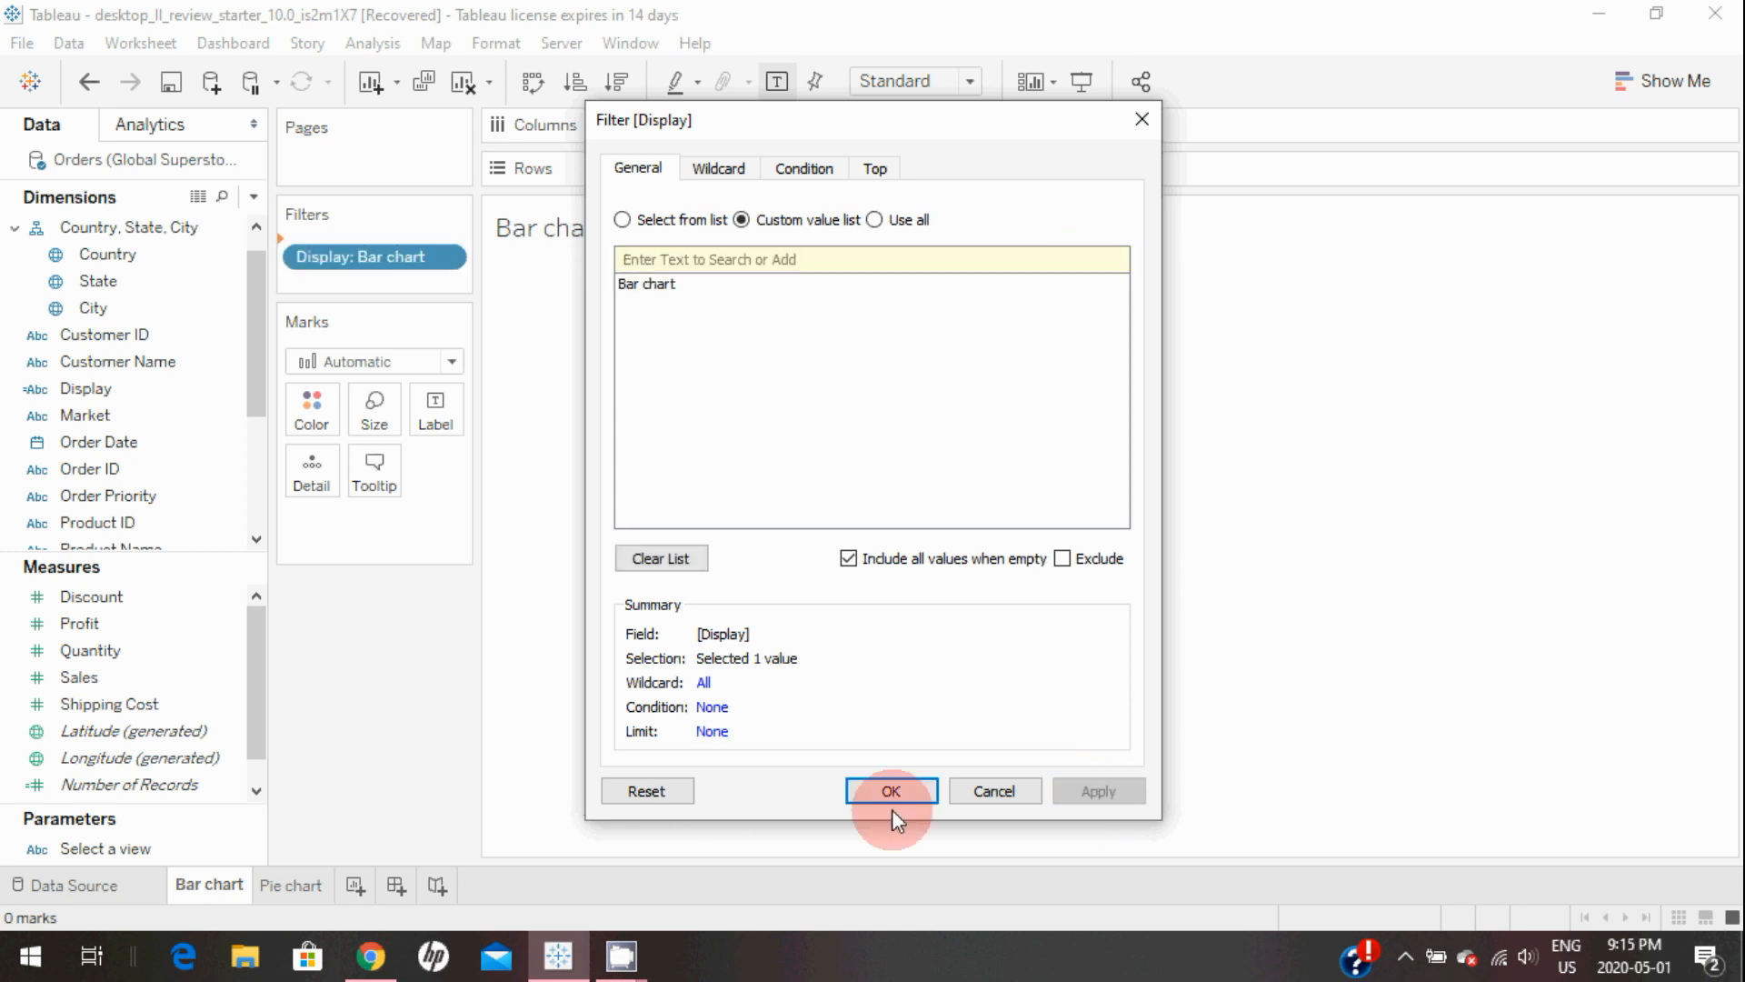
{"action": "left_click", "coordinate": [892, 804]}
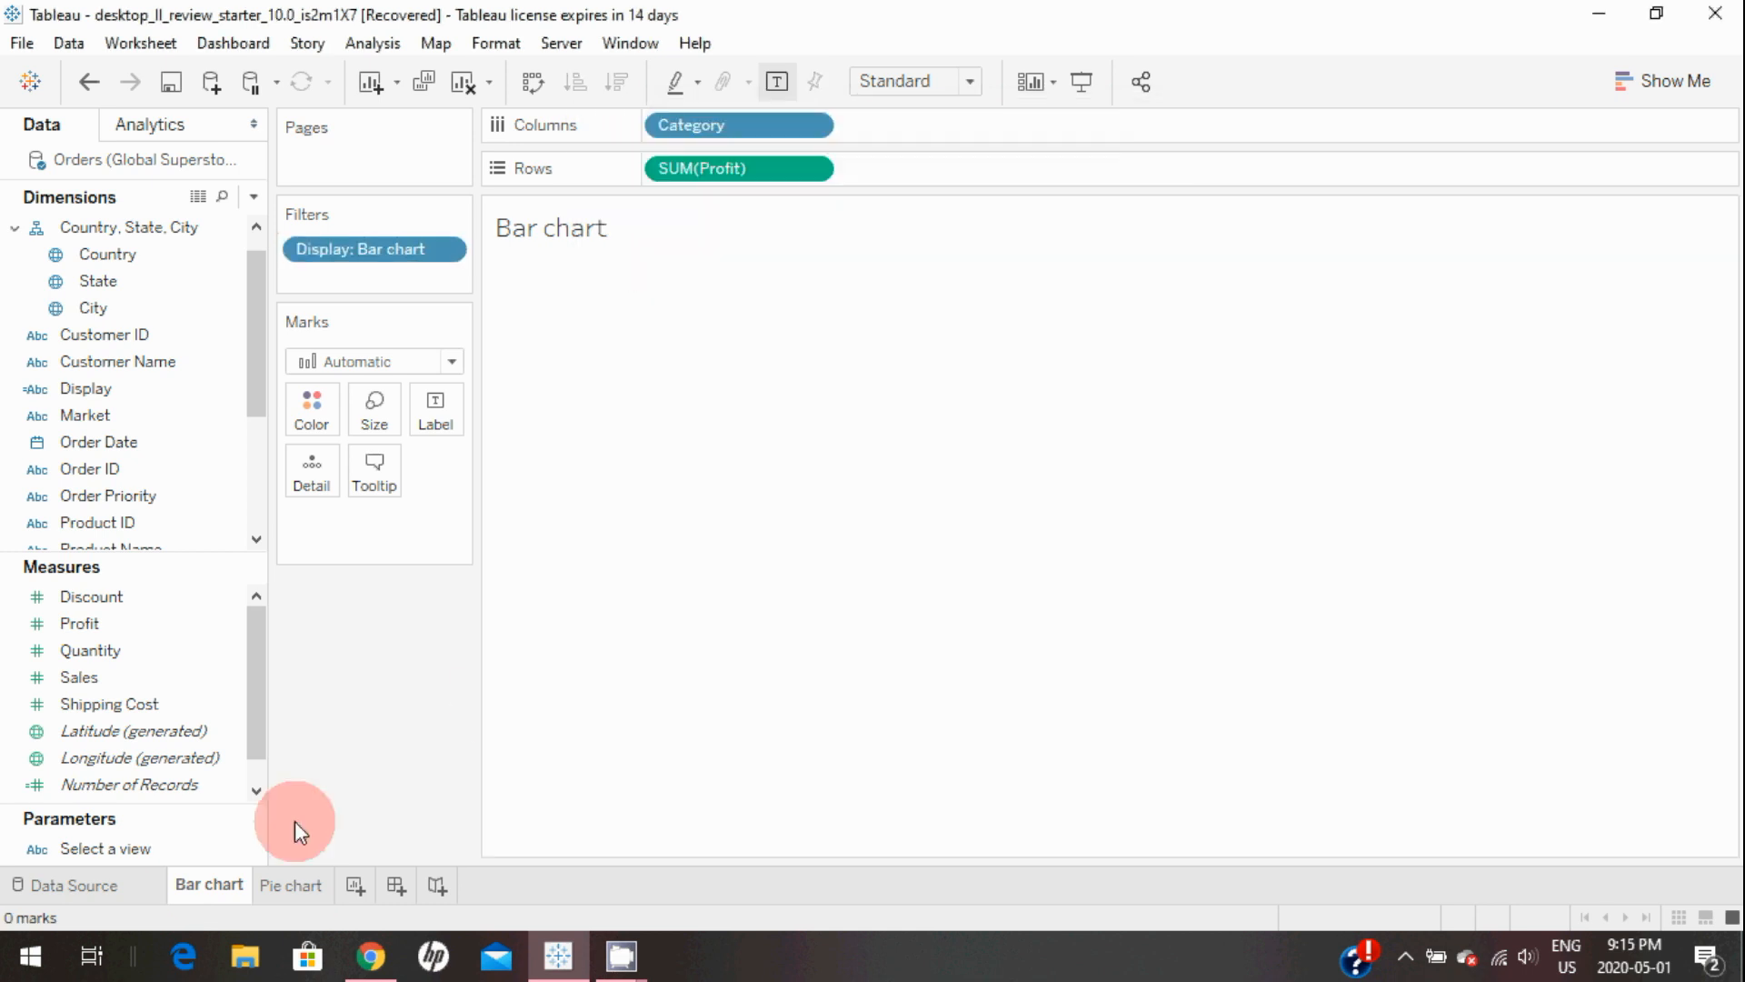
Step: Show the "Select a view" parameter control on the Bar chart sheet as a single value list
{"action": "left_click", "coordinate": [205, 846]}
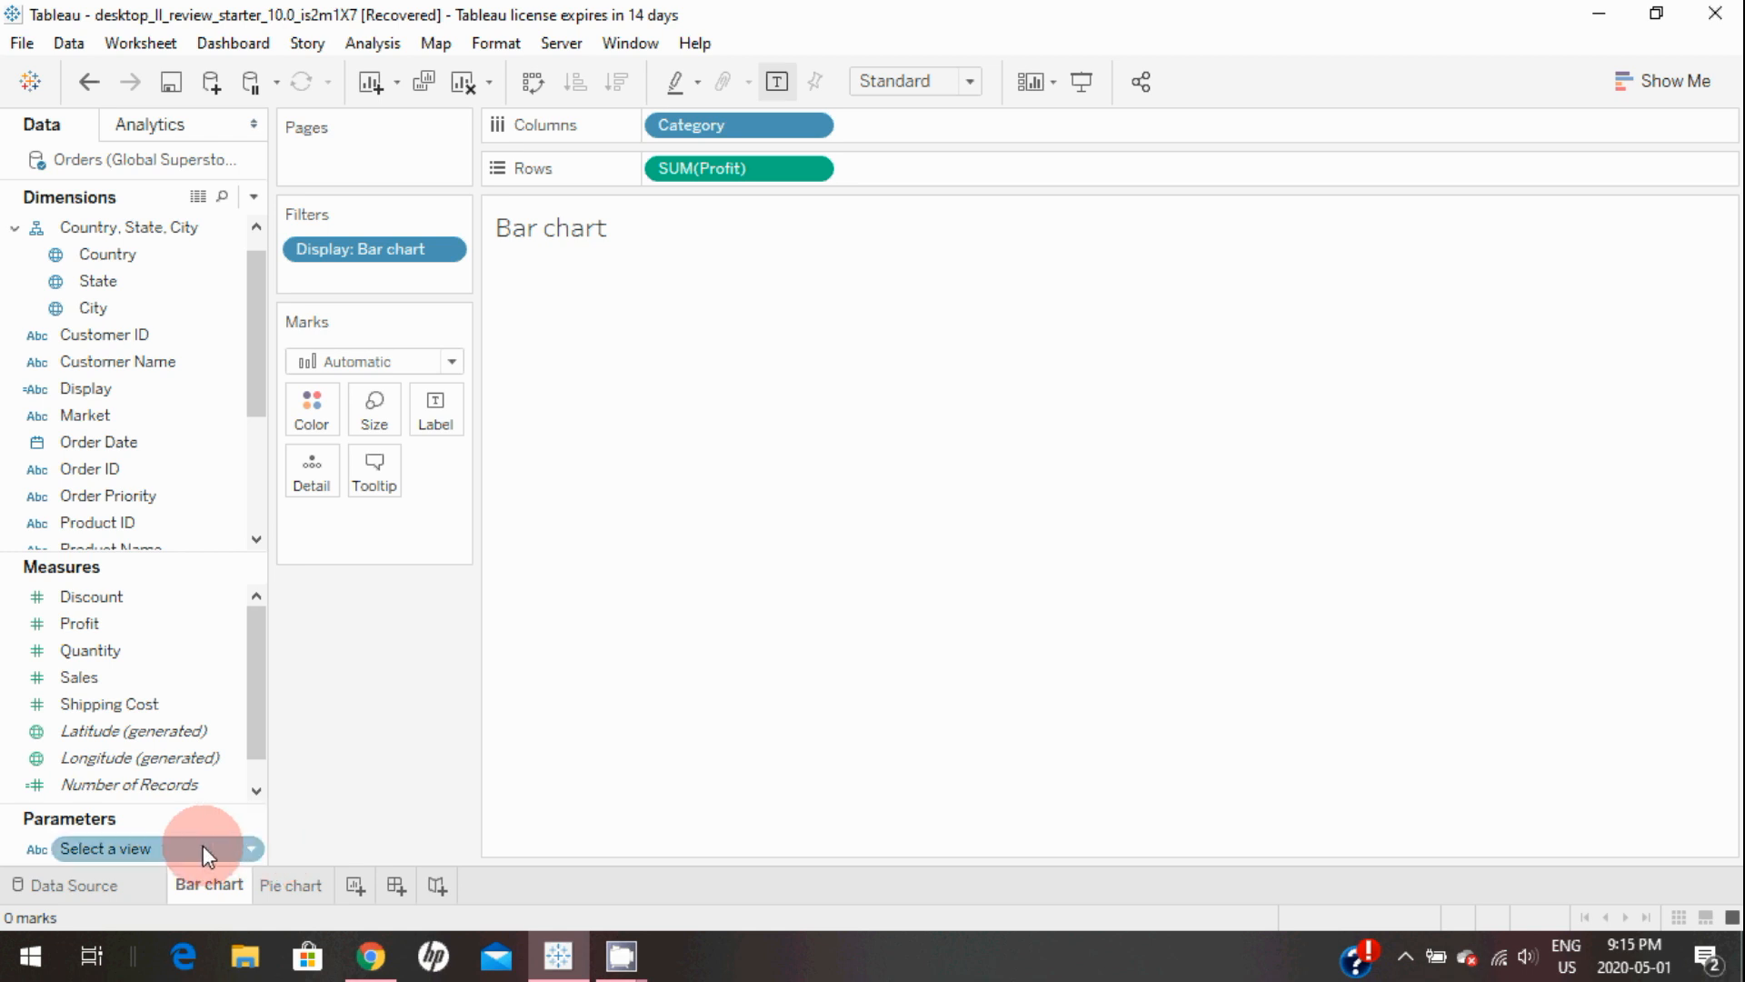
{"action": "right_click", "coordinate": [204, 845]}
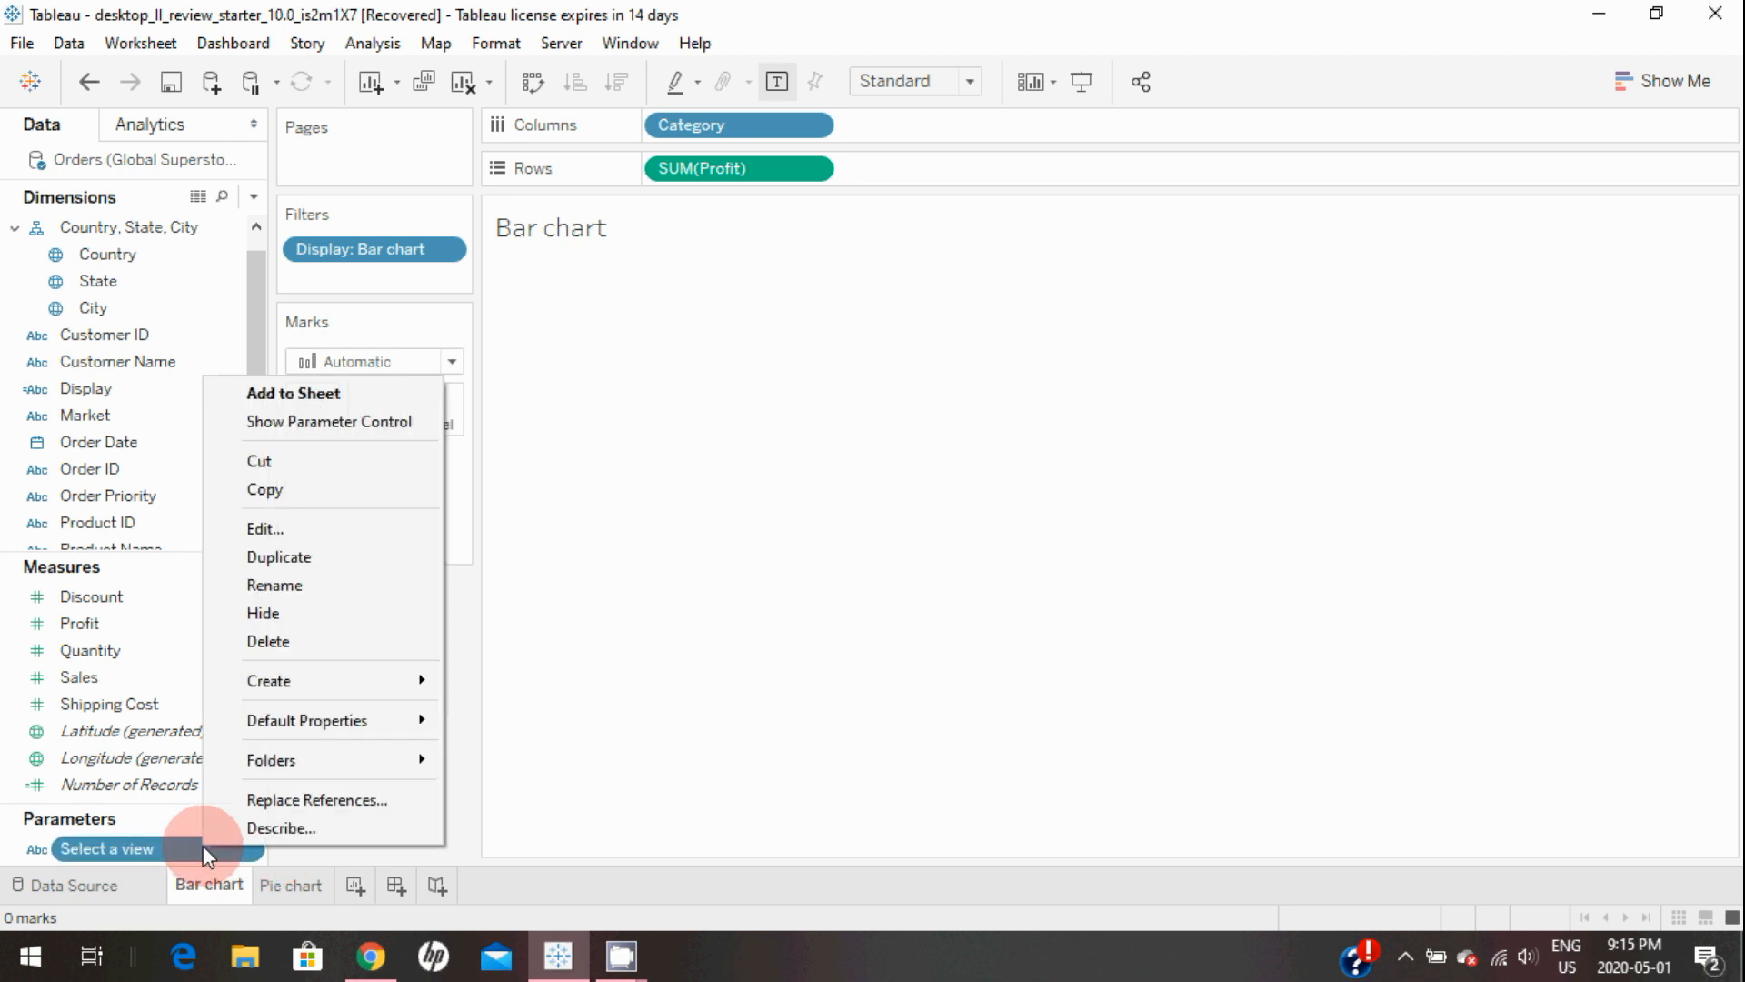
{"action": "left_click", "coordinate": [286, 421]}
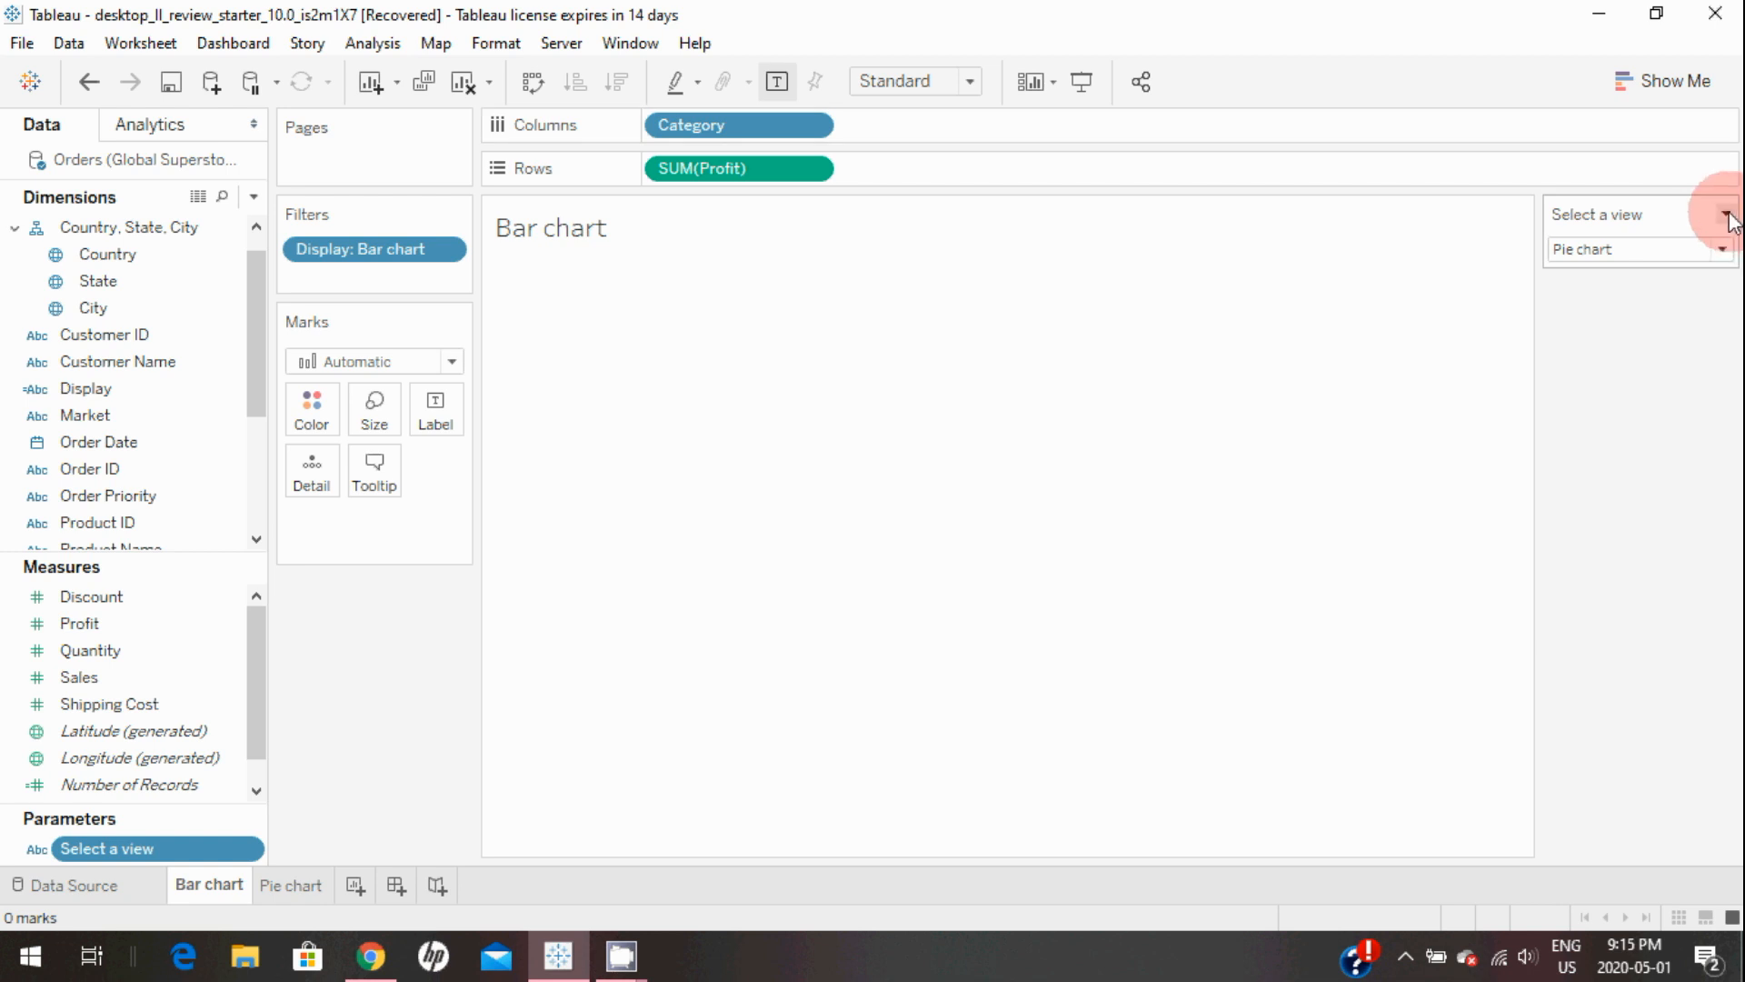
{"action": "left_click", "coordinate": [1726, 214]}
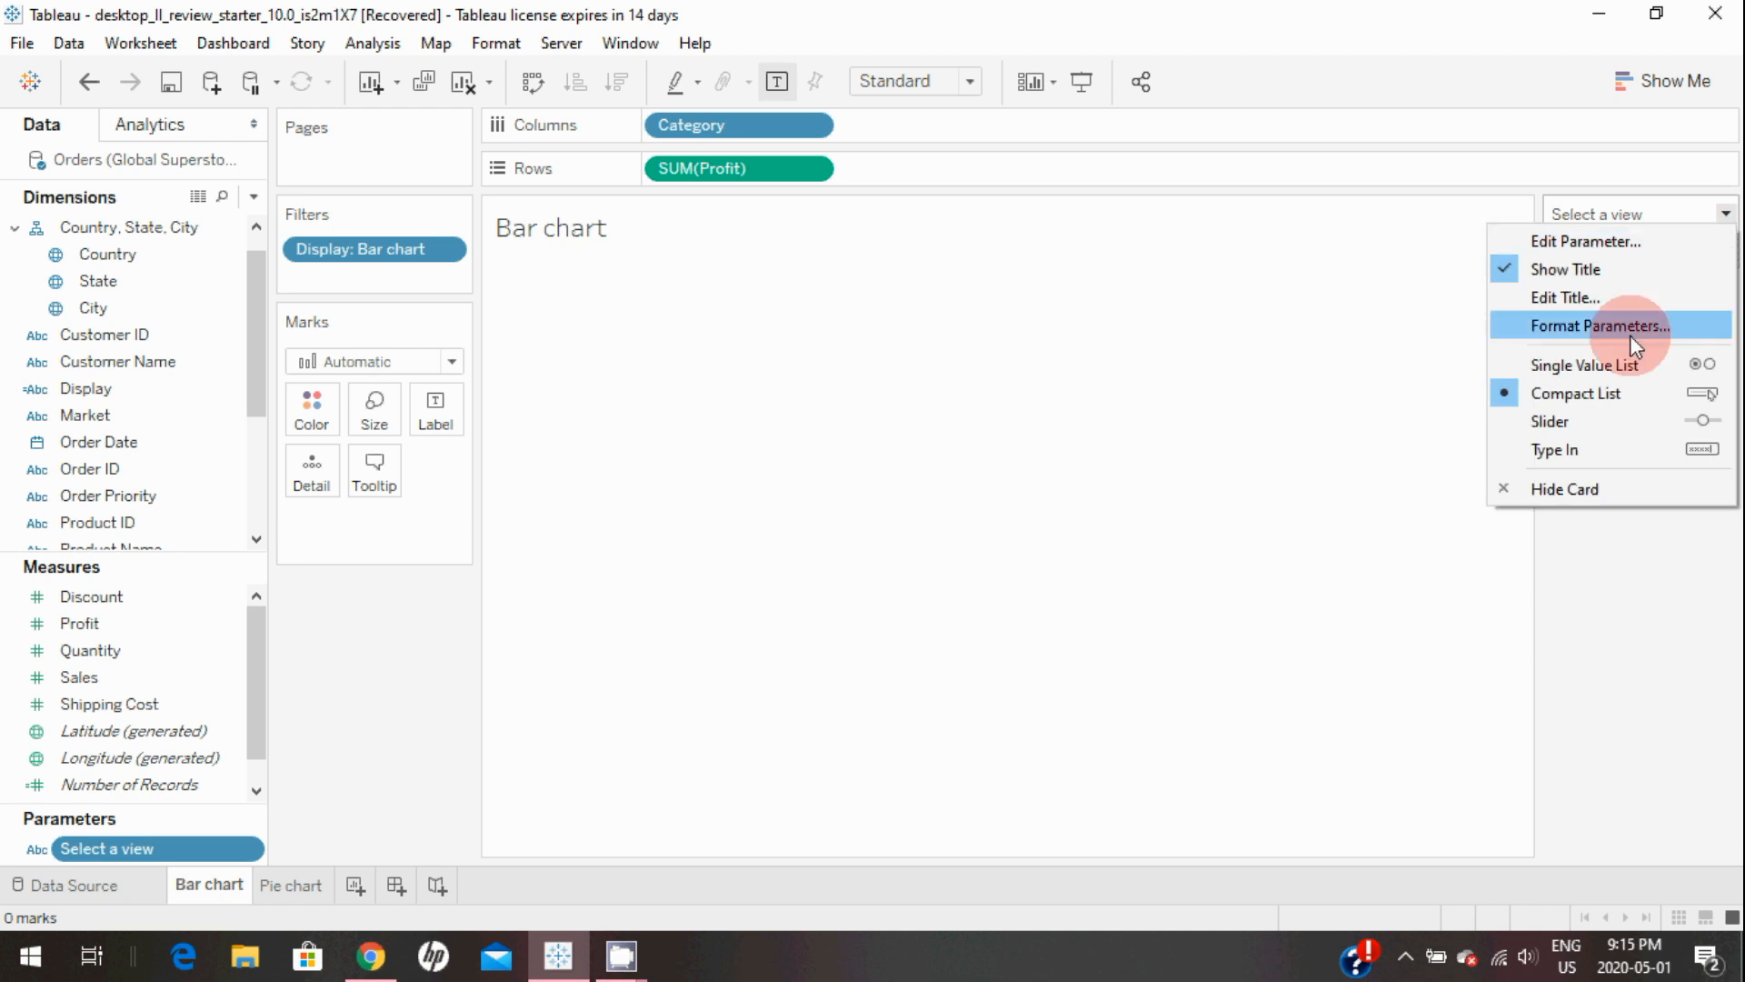
{"action": "left_click", "coordinate": [1616, 365]}
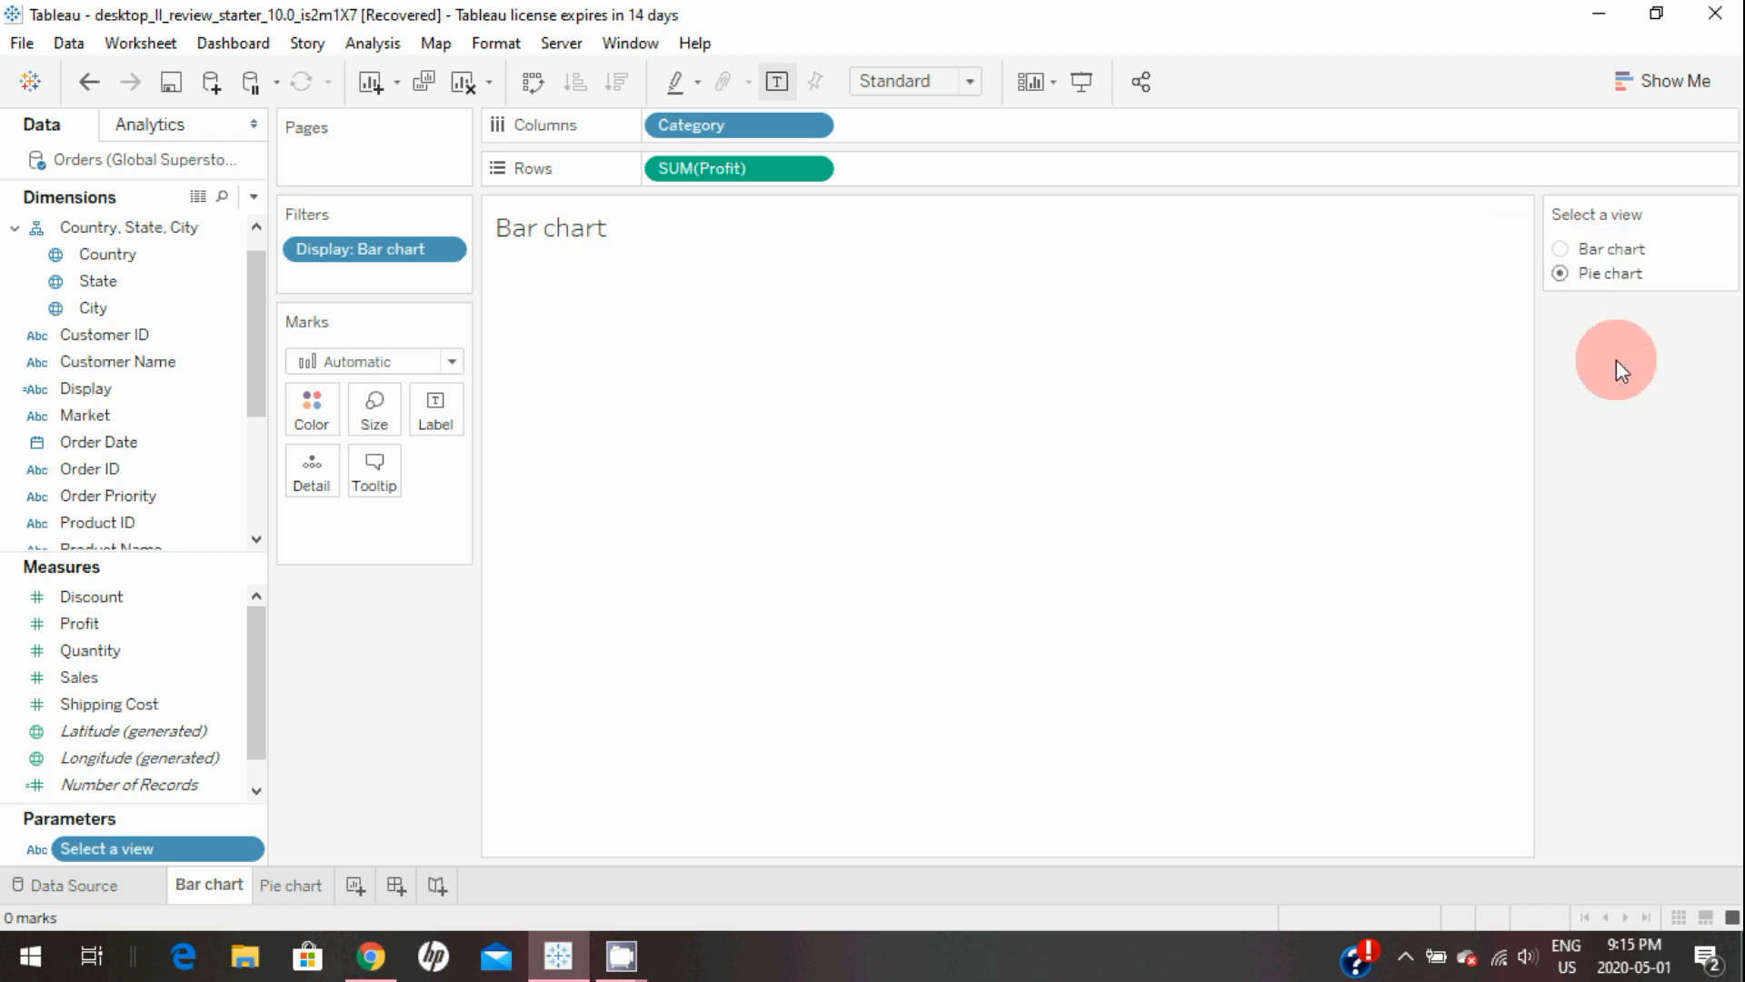
Step: Switch the parameter to "Bar chart" and back to "Pie chart", checking how the Bar chart and Pie chart sheets respond
{"action": "left_click", "coordinate": [1569, 272]}
{"action": "left_click", "coordinate": [1559, 249]}
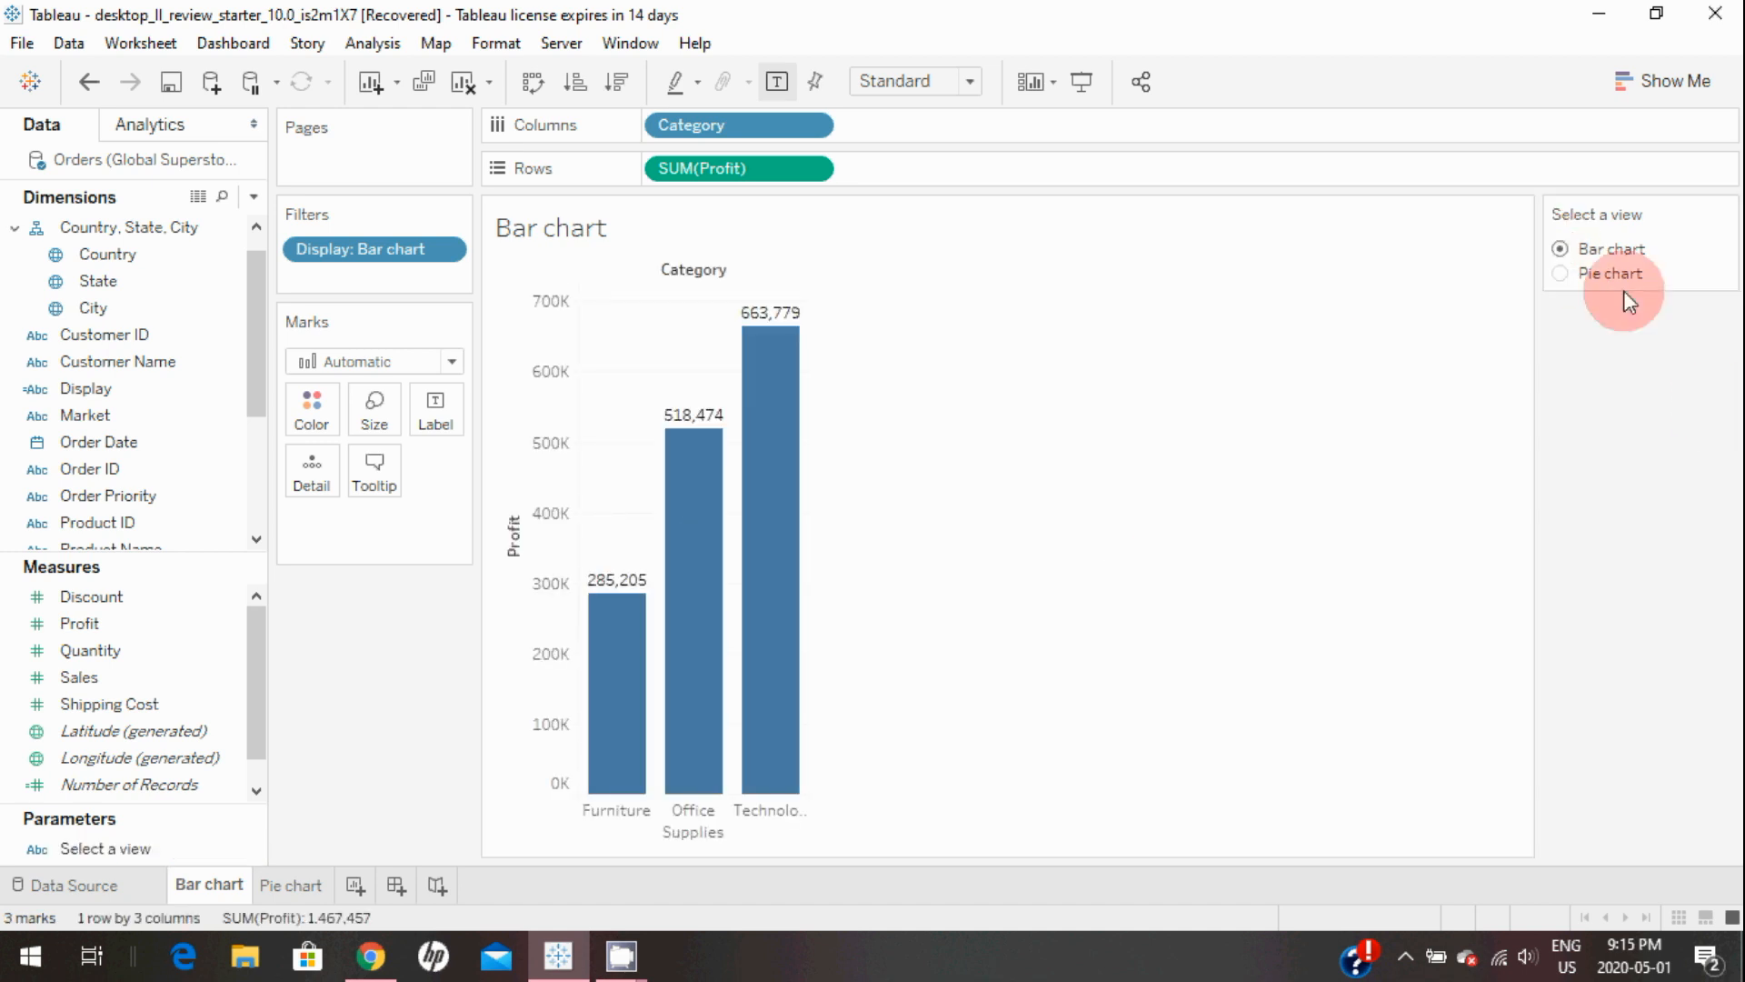
{"action": "left_click", "coordinate": [1563, 277]}
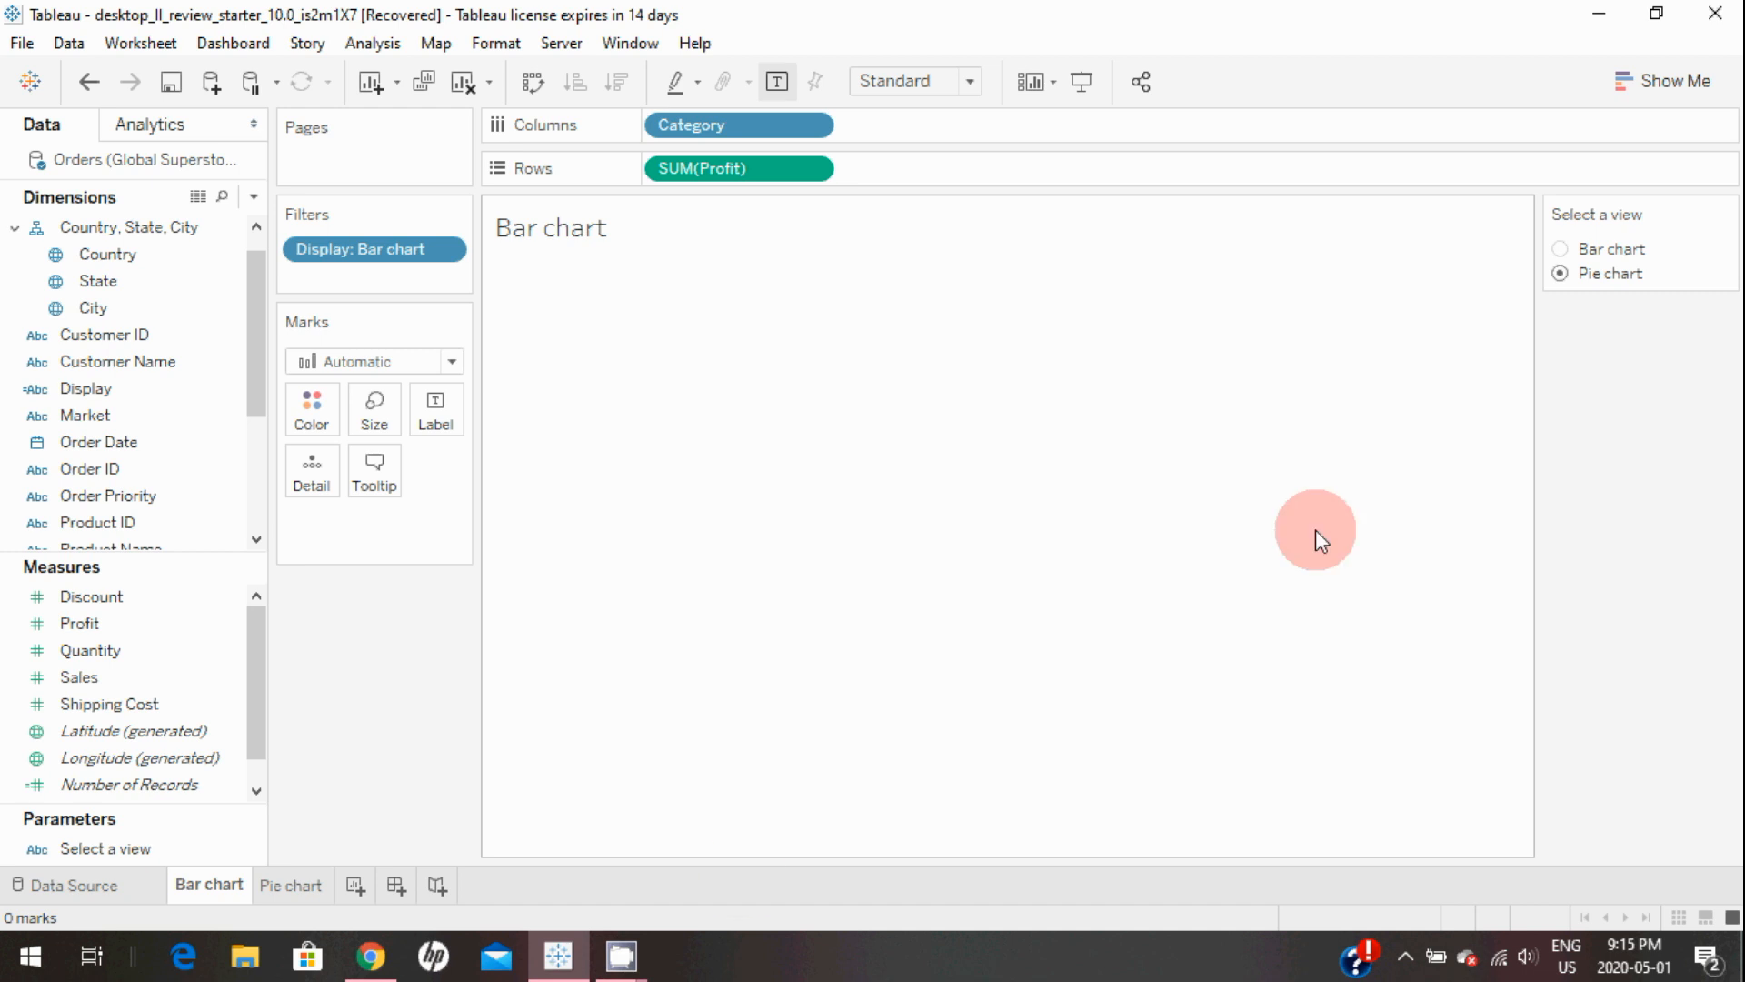
{"action": "left_click", "coordinate": [280, 868]}
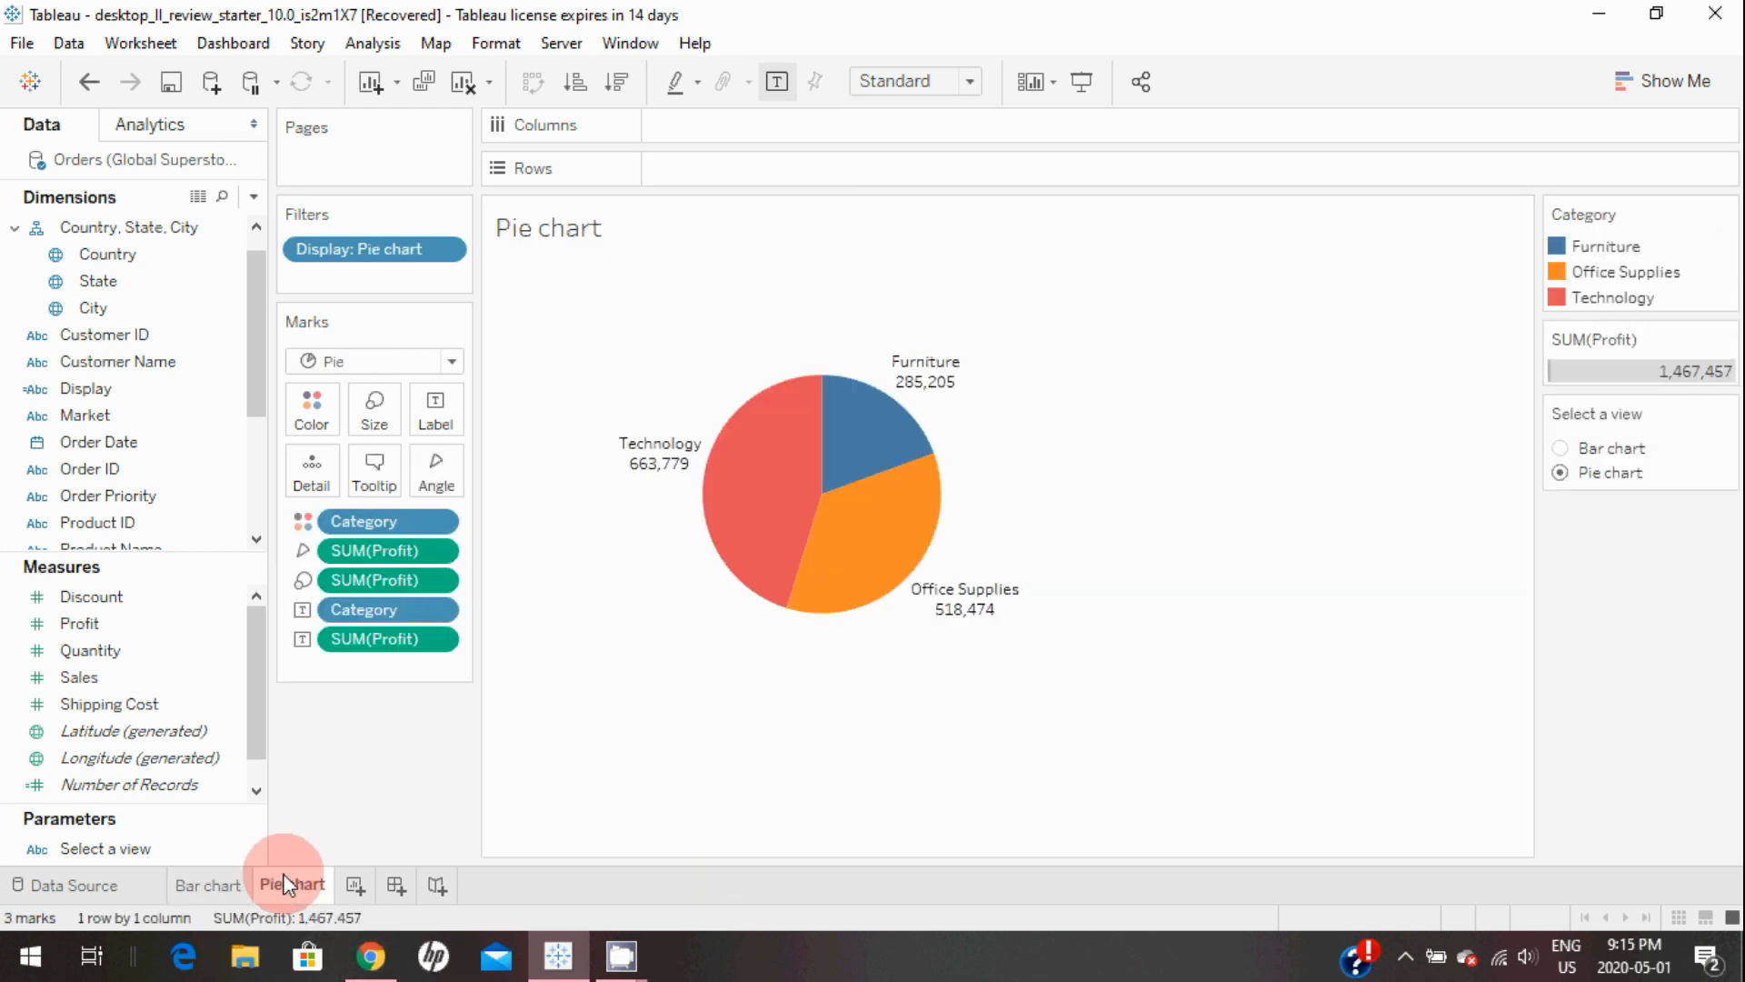
Step: Create a new dashboard and place an empty floating layout container on its canvas
{"action": "mouse_move", "coordinate": [294, 886]}
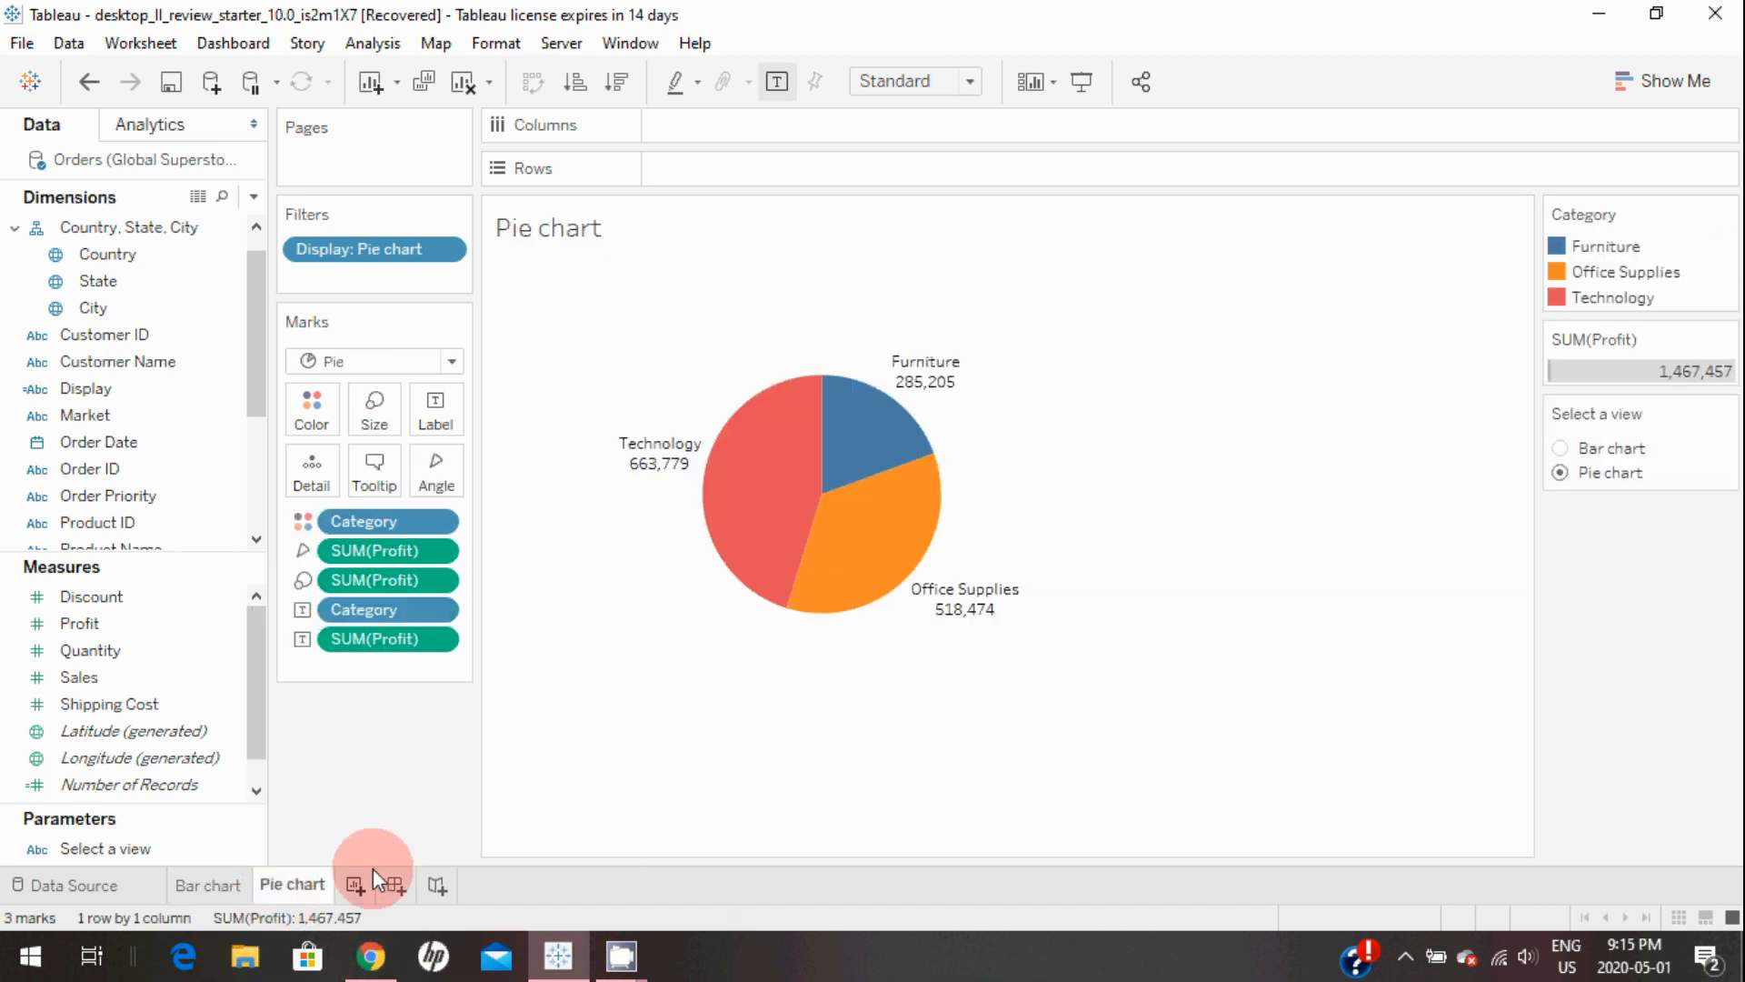
{"action": "left_click", "coordinate": [395, 887]}
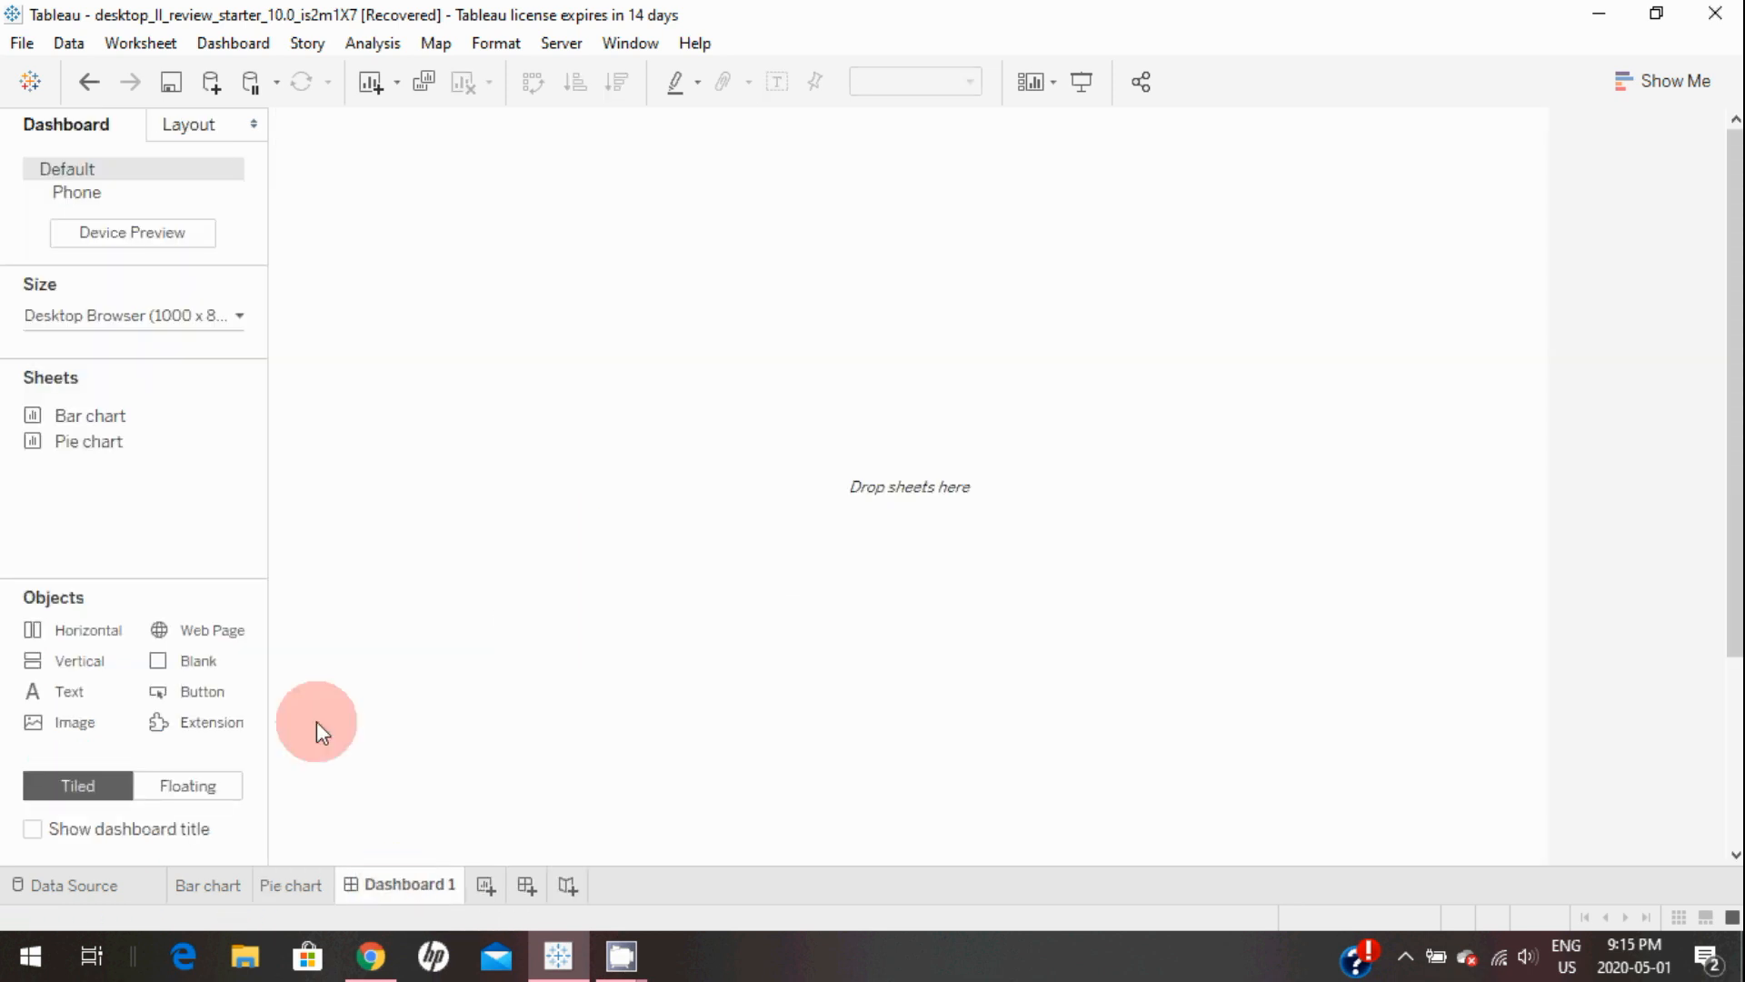
{"action": "left_click", "coordinate": [168, 789]}
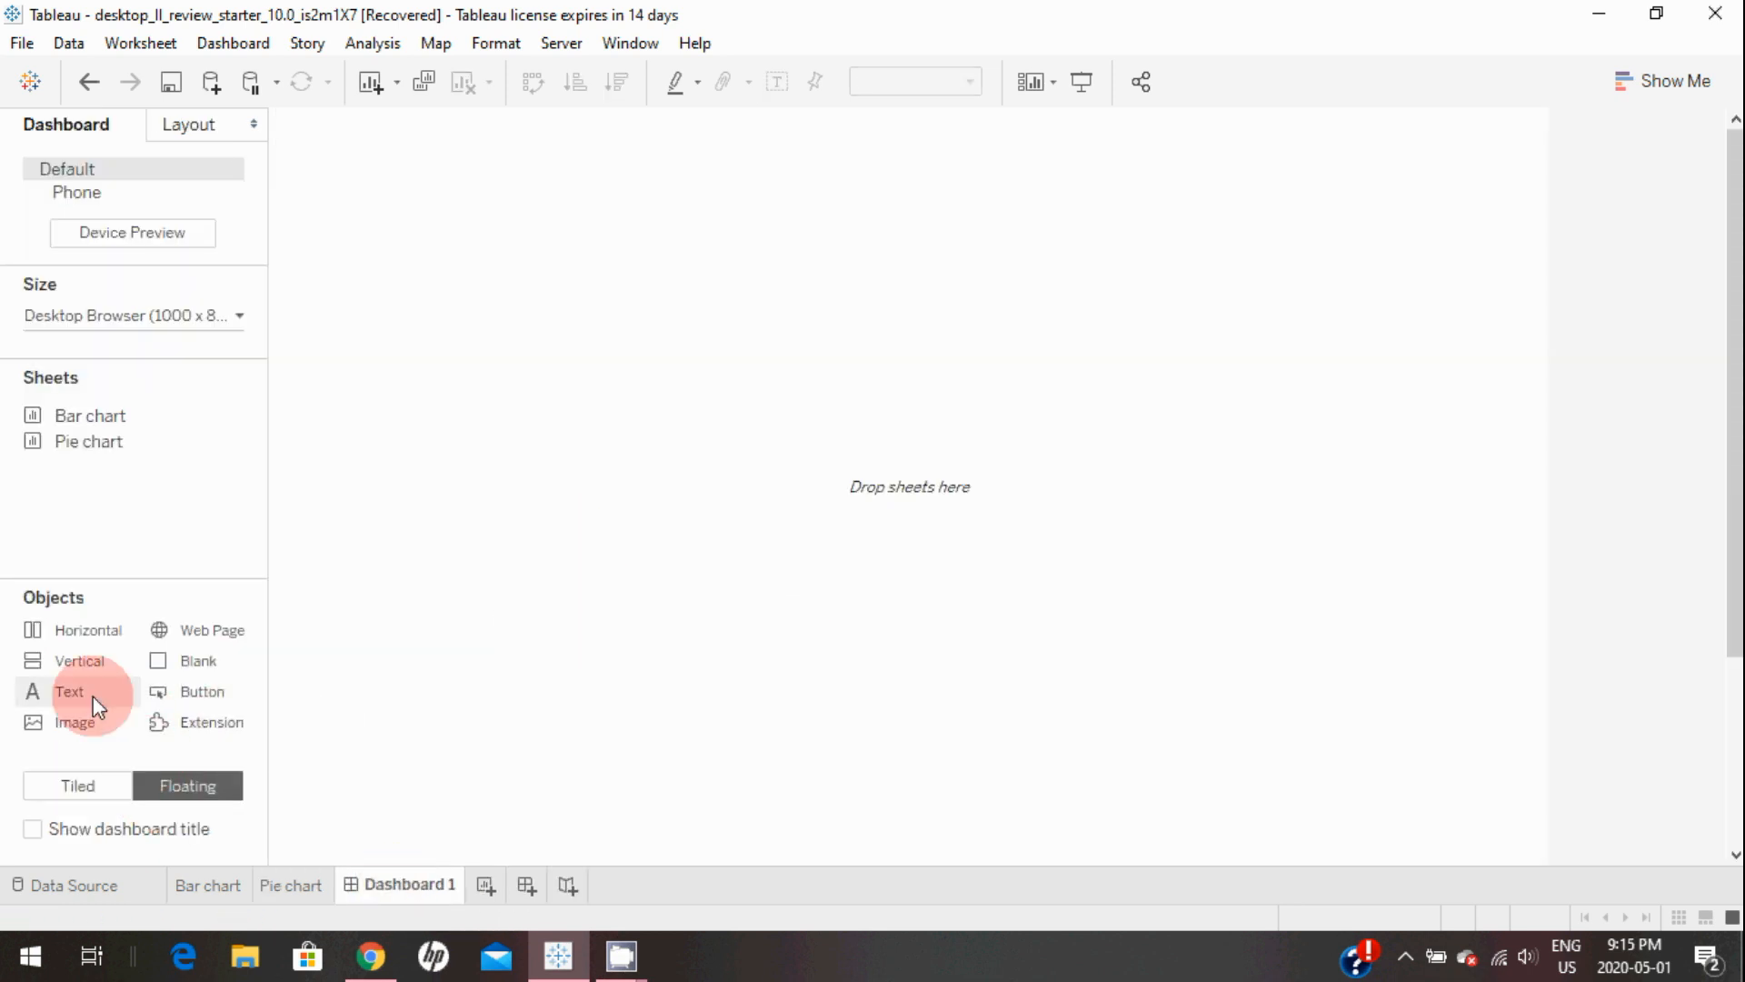
{"action": "left_click_drag", "start_coordinate": [335, 602], "coordinate": [548, 353]}
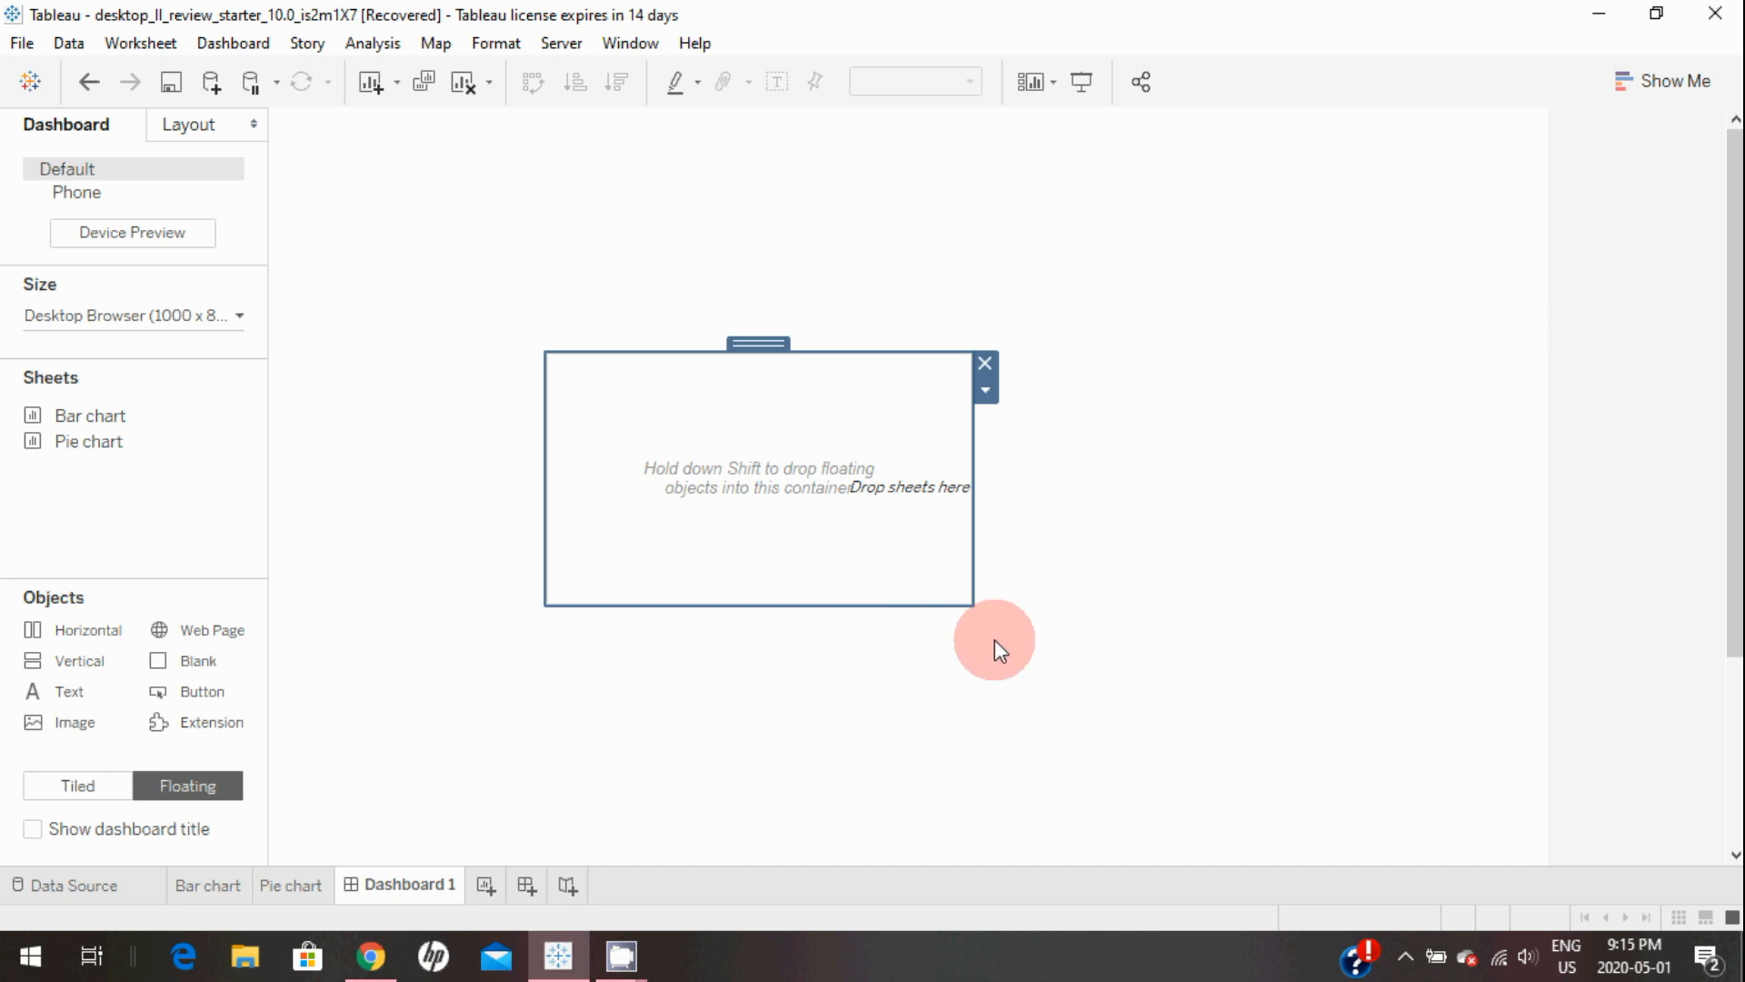
Step: Enlarge the floating container and move it so that it spans the middle of the dashboard
{"action": "left_click_drag", "start_coordinate": [968, 601], "coordinate": [1415, 762]}
{"action": "left_click_drag", "start_coordinate": [966, 343], "coordinate": [892, 295]}
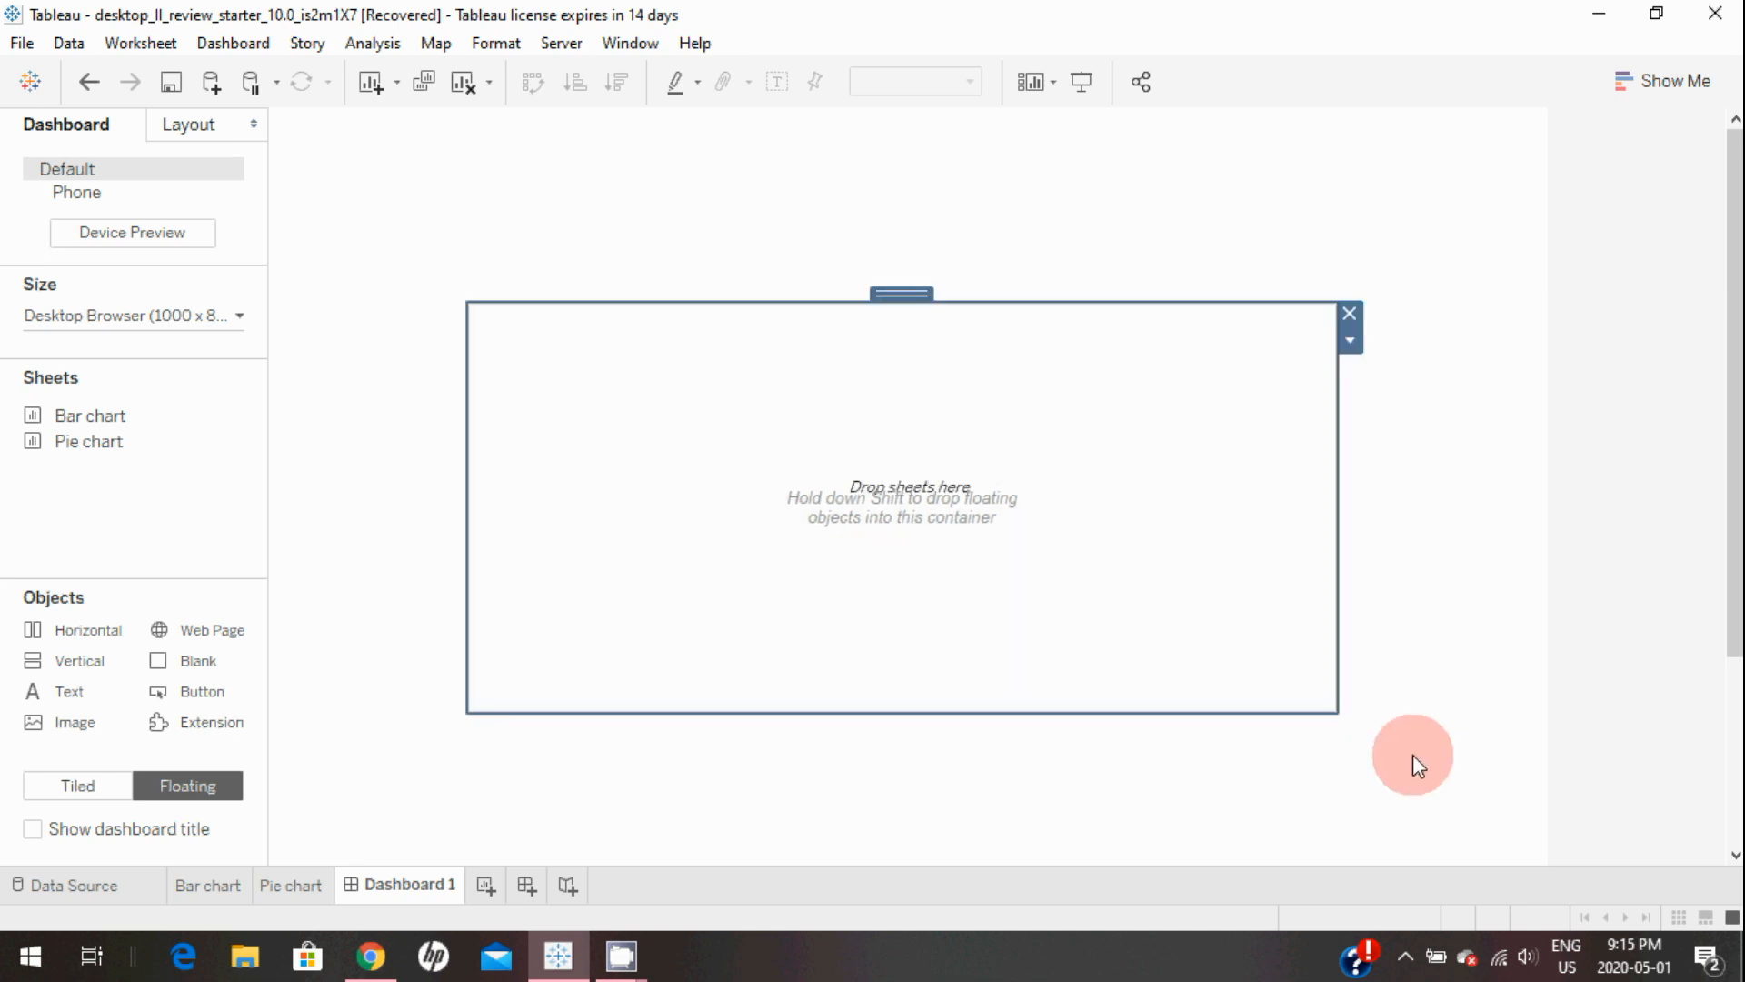
{"action": "left_click", "coordinate": [1343, 714]}
{"action": "left_click", "coordinate": [1324, 689]}
{"action": "left_click_drag", "start_coordinate": [1341, 712], "coordinate": [1388, 762]}
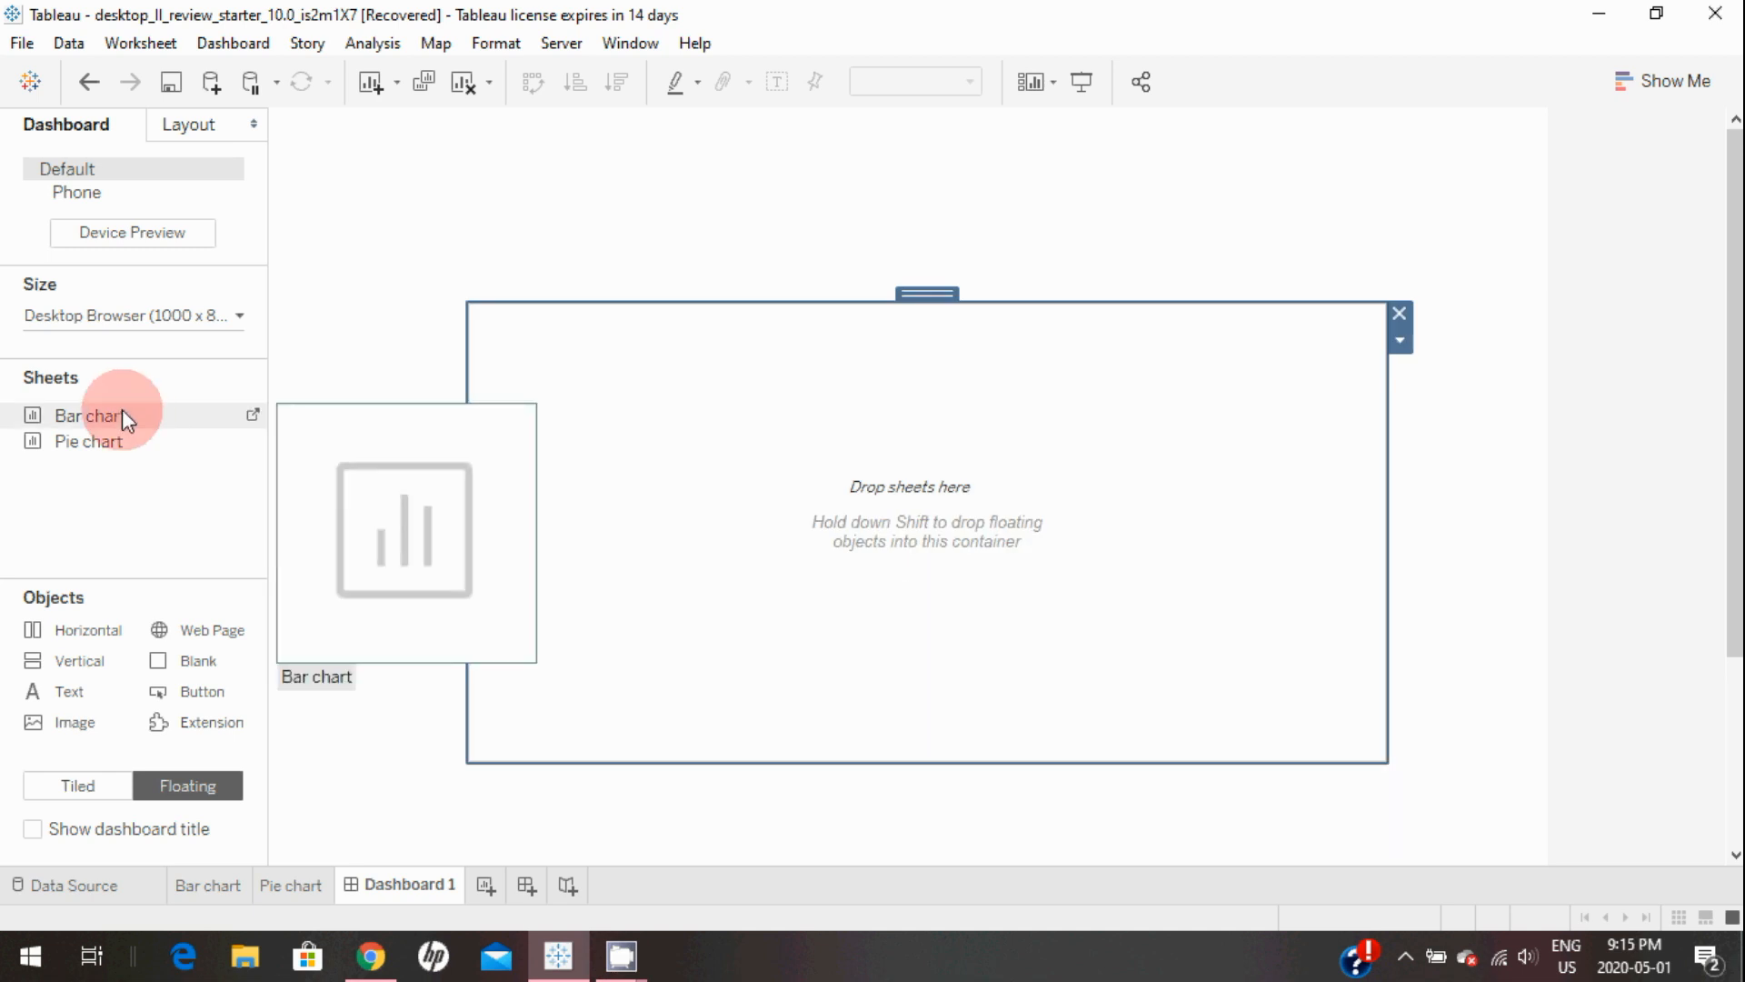
Step: Place the Pie chart sheet inside the container as a tiled object and remove the Profit size legend from the dashboard
{"action": "mouse_move", "coordinate": [119, 440]}
{"action": "left_mouse_down"}
{"action": "mouse_move", "coordinate": [790, 432]}
{"action": "mouse_move", "coordinate": [663, 413]}
{"action": "mouse_move", "coordinate": [87, 442]}
{"action": "left_mouse_up"}
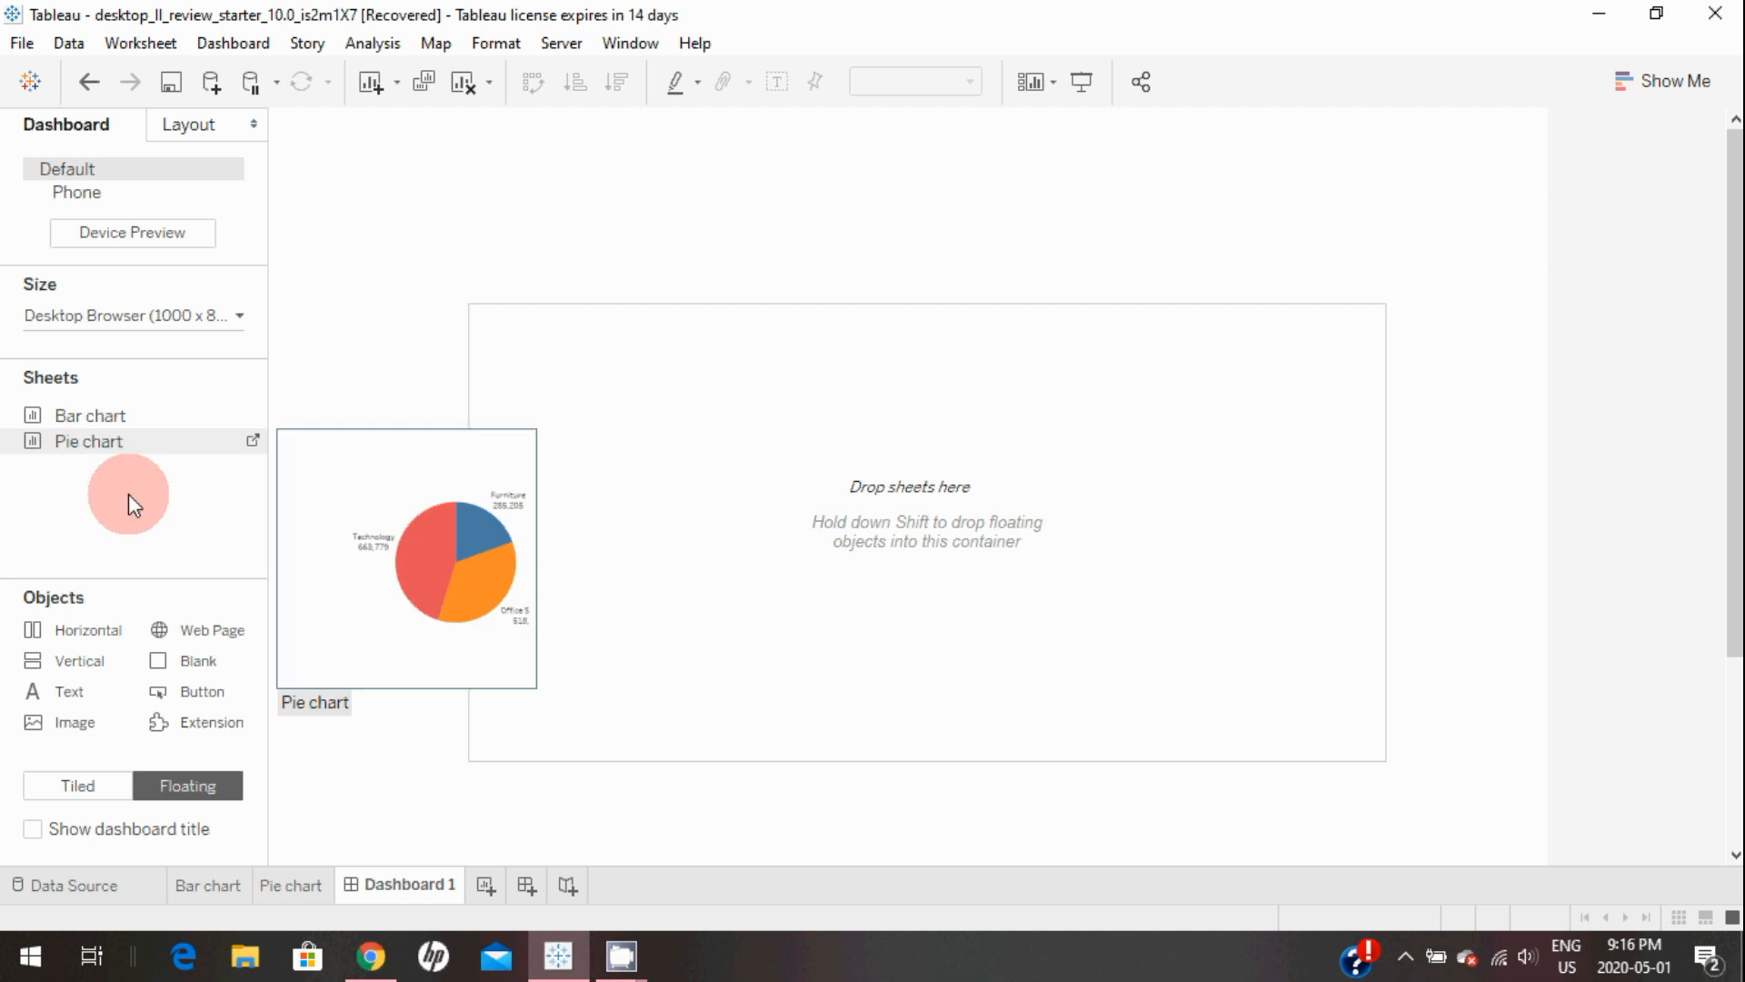
{"action": "left_click", "coordinate": [70, 788]}
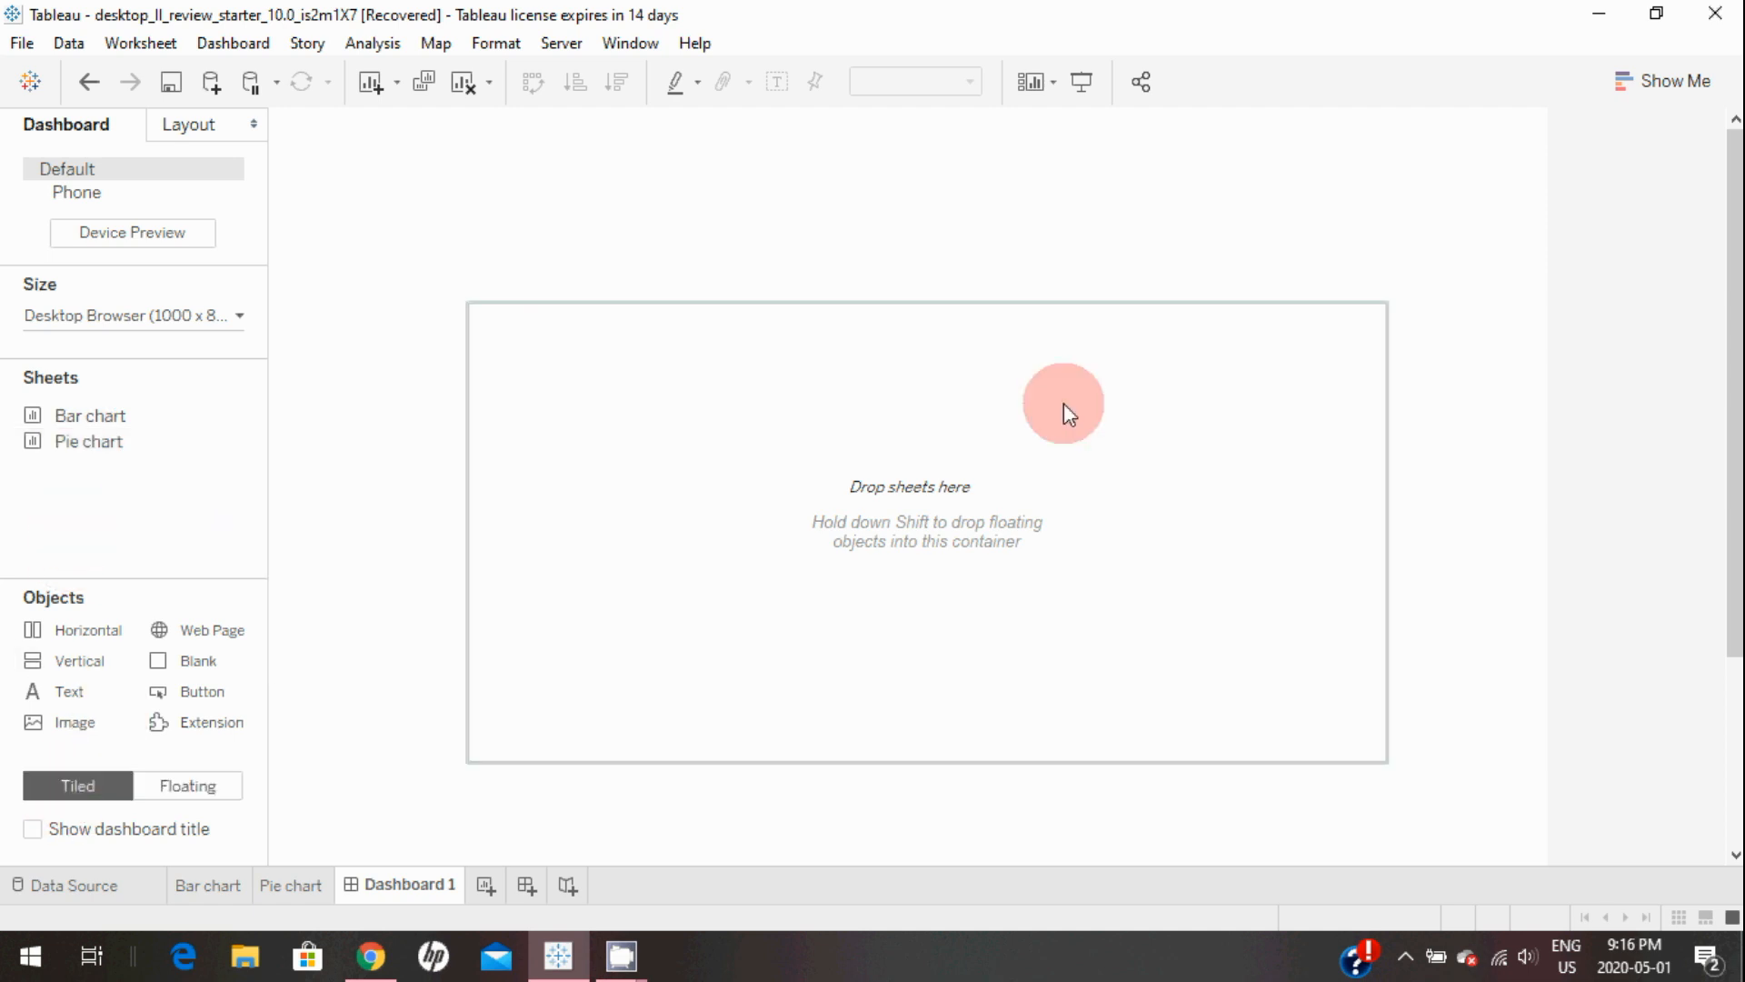
{"action": "left_click_drag", "start_coordinate": [163, 441], "coordinate": [657, 459]}
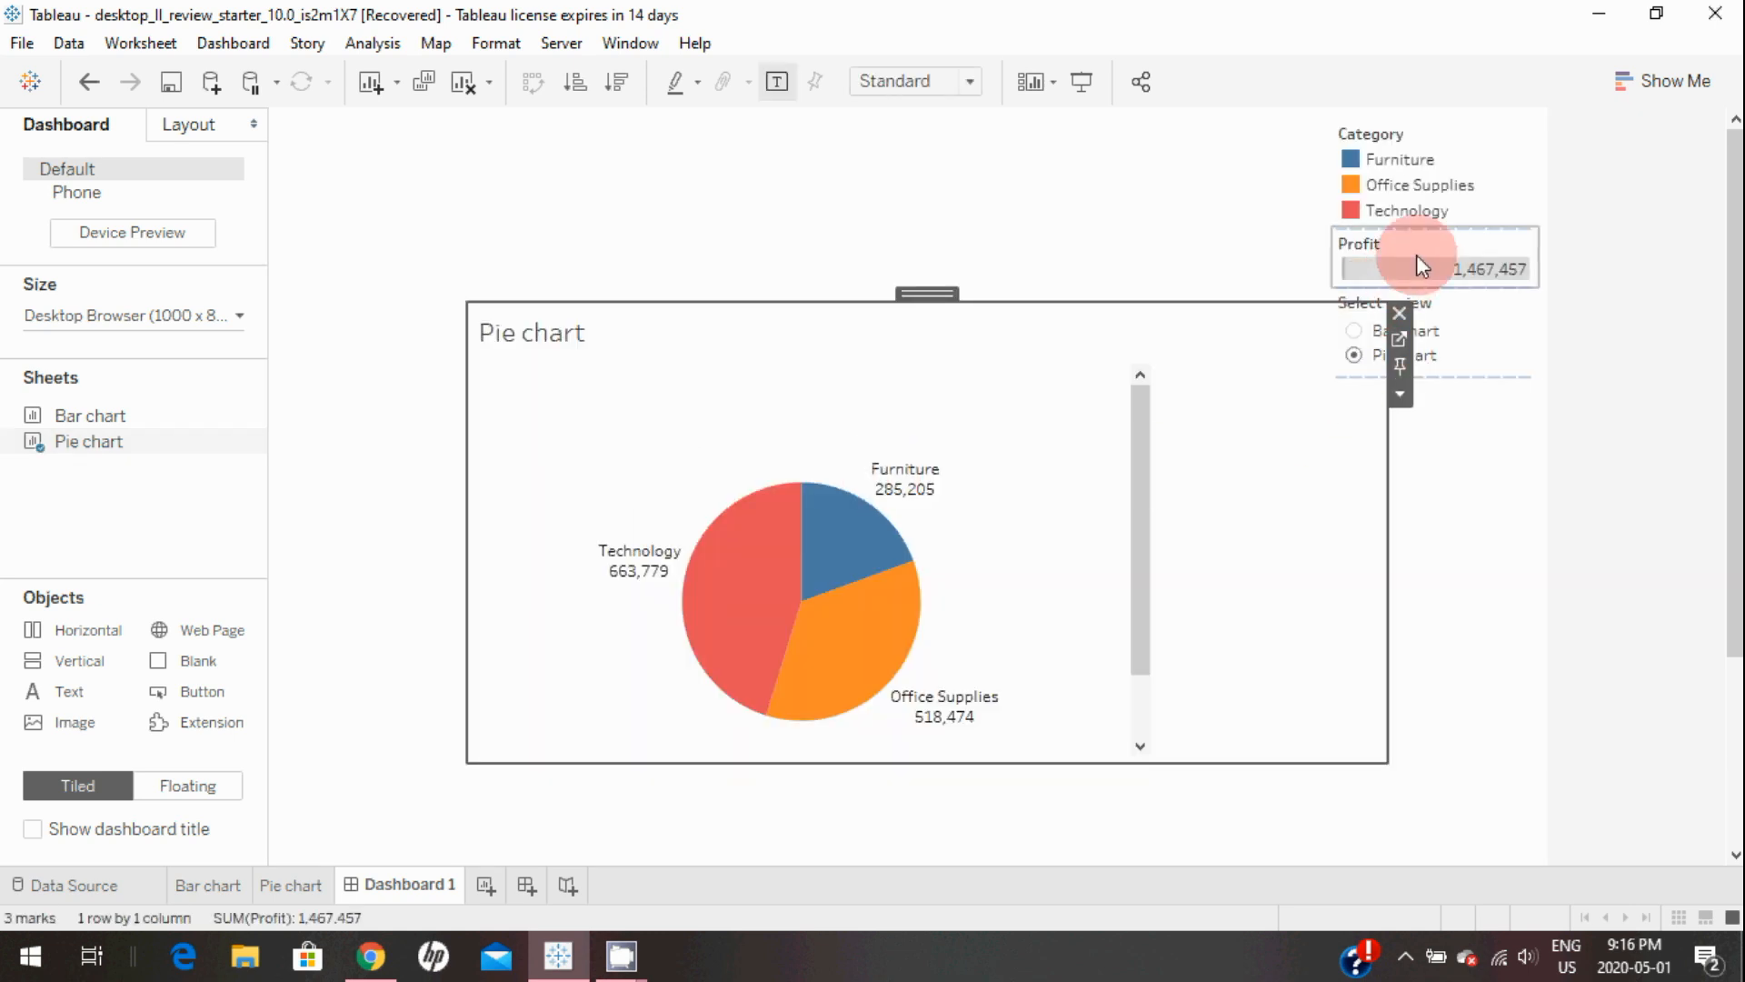
{"action": "left_click", "coordinate": [1464, 238]}
{"action": "left_click", "coordinate": [1548, 239]}
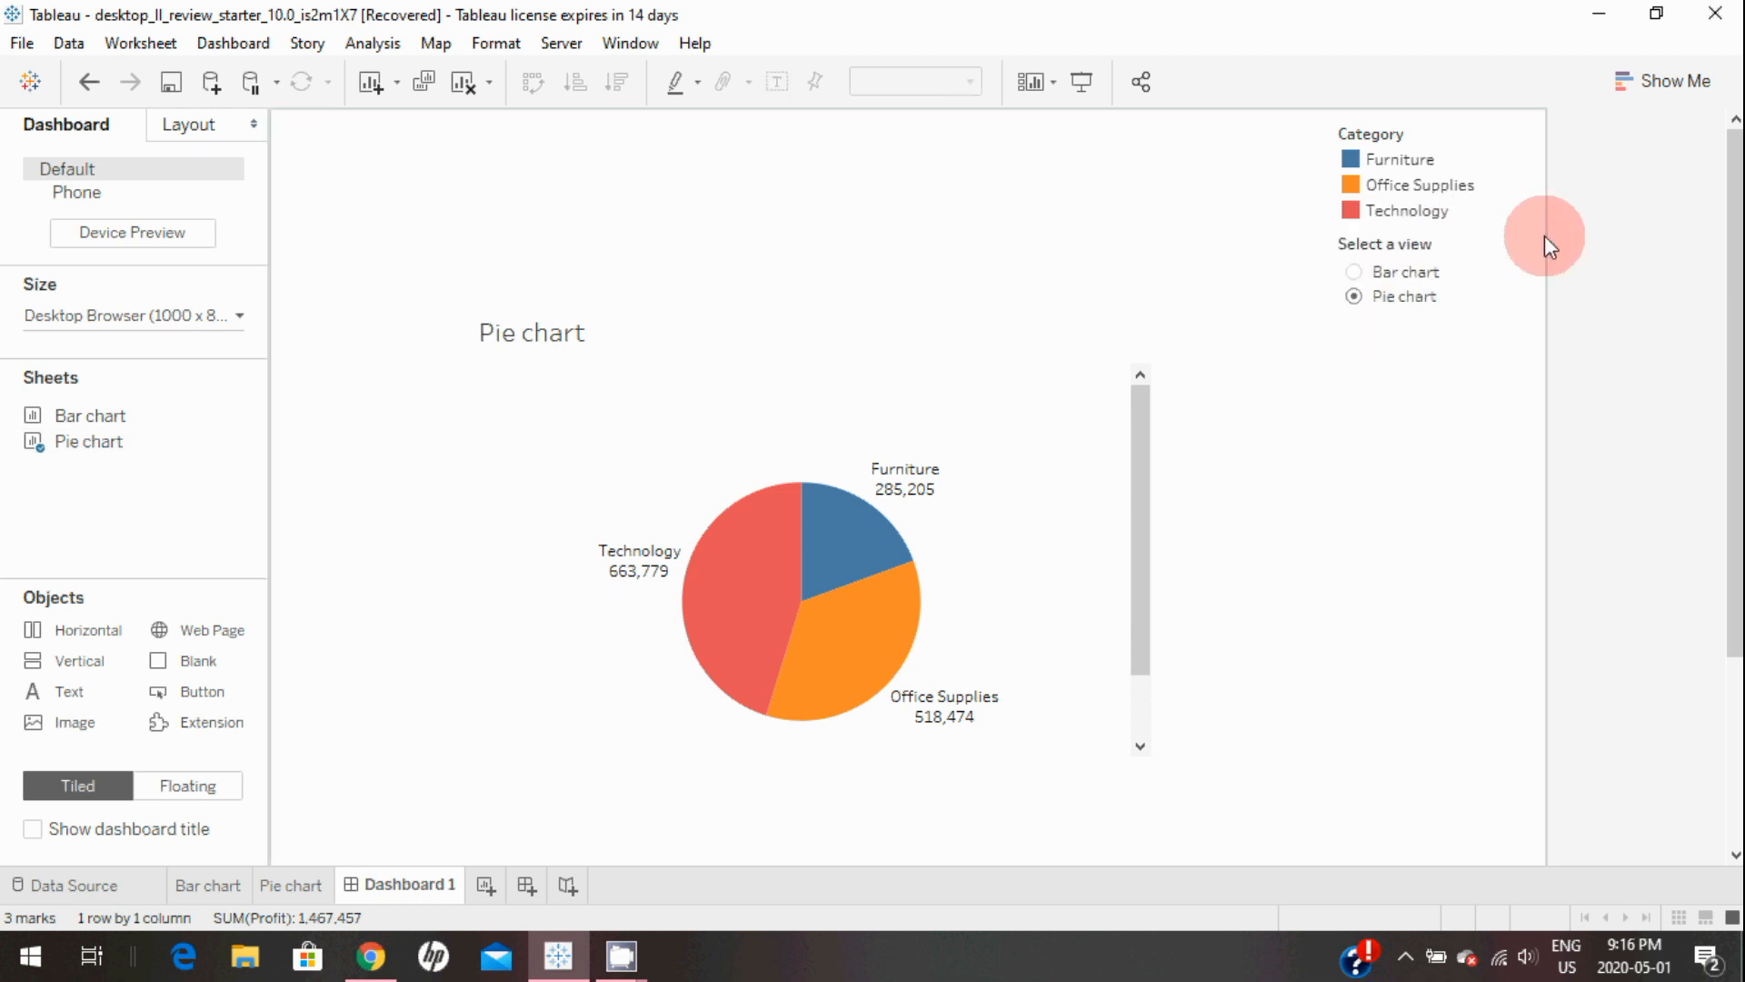
Step: Remove the Category color legend and make the "Select a view" control floating, placed just above the pie chart
{"action": "left_click", "coordinate": [1410, 153]}
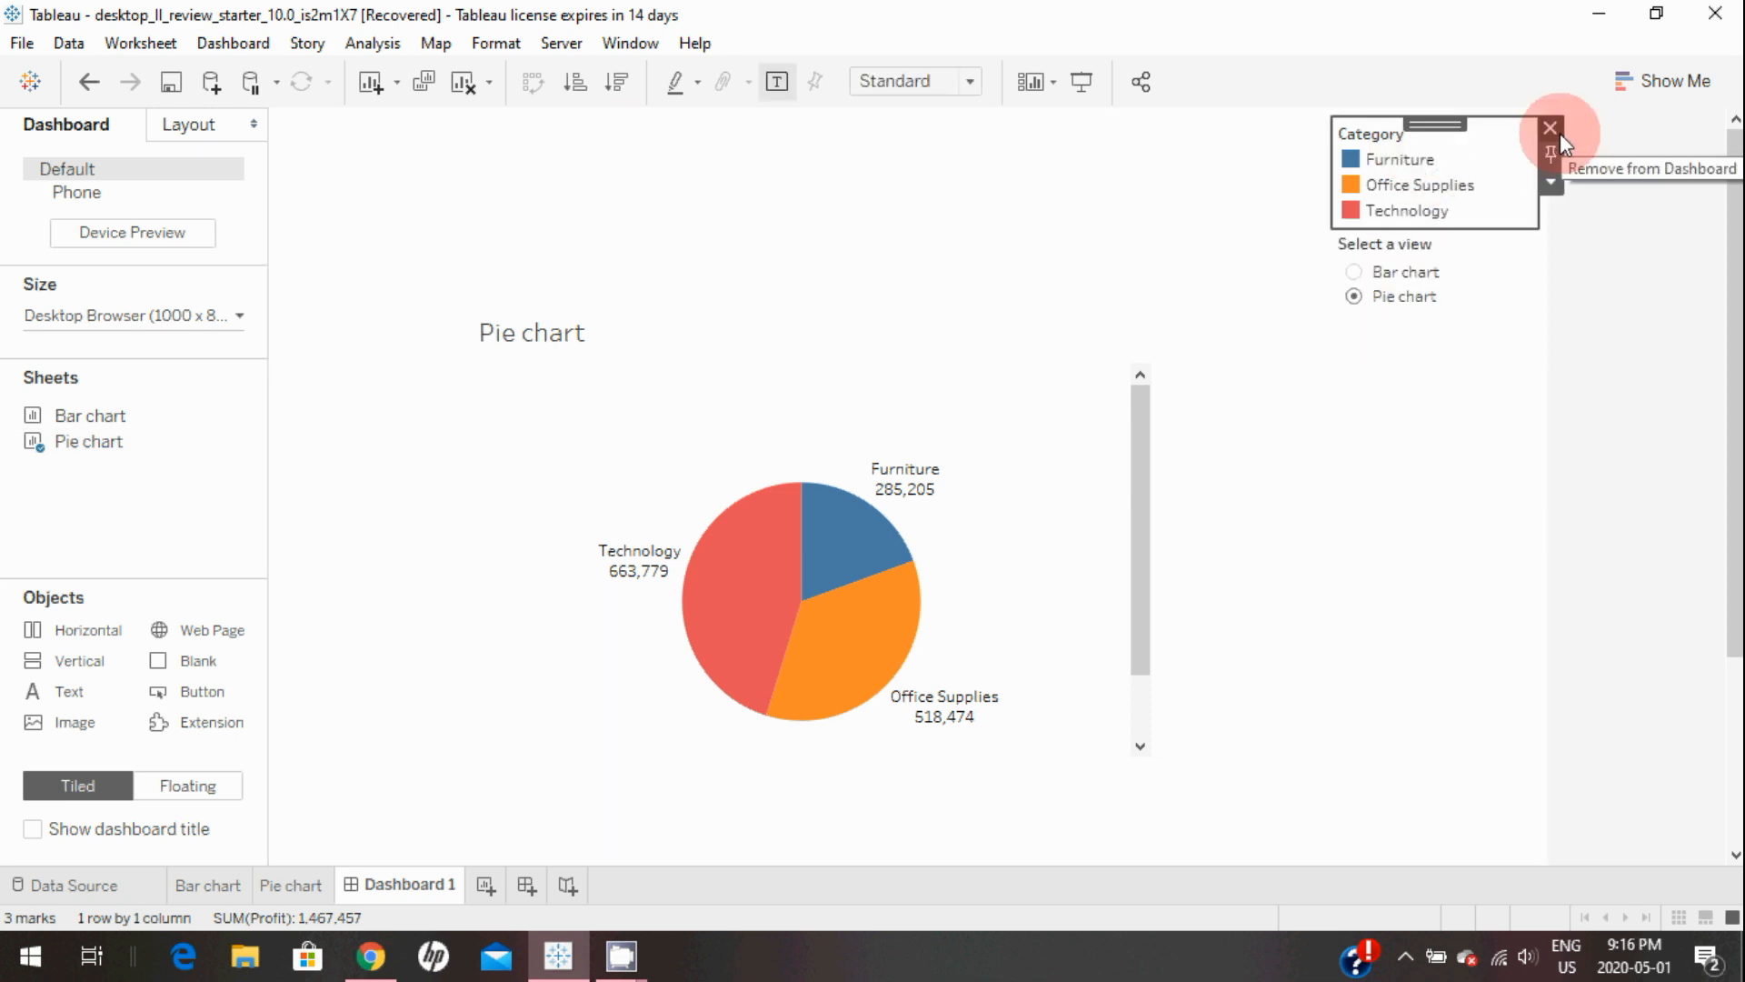
{"action": "left_click", "coordinate": [1560, 130]}
{"action": "left_click", "coordinate": [1447, 155]}
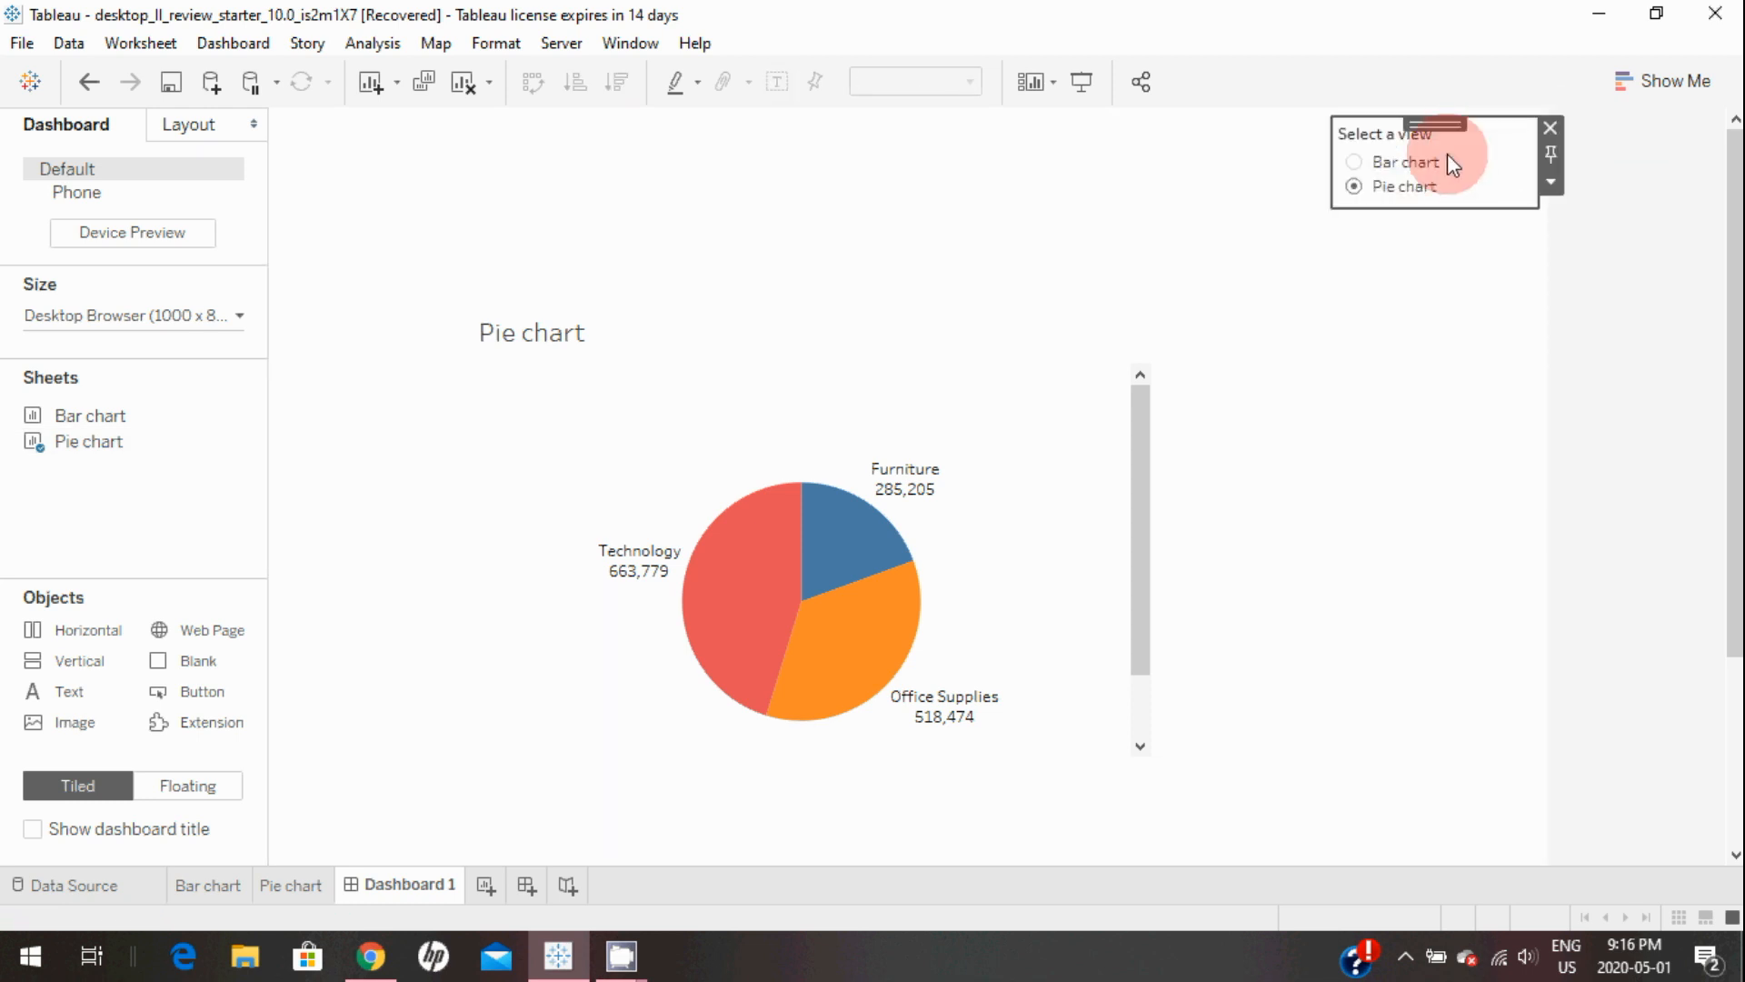
{"action": "left_click", "coordinate": [1551, 185]}
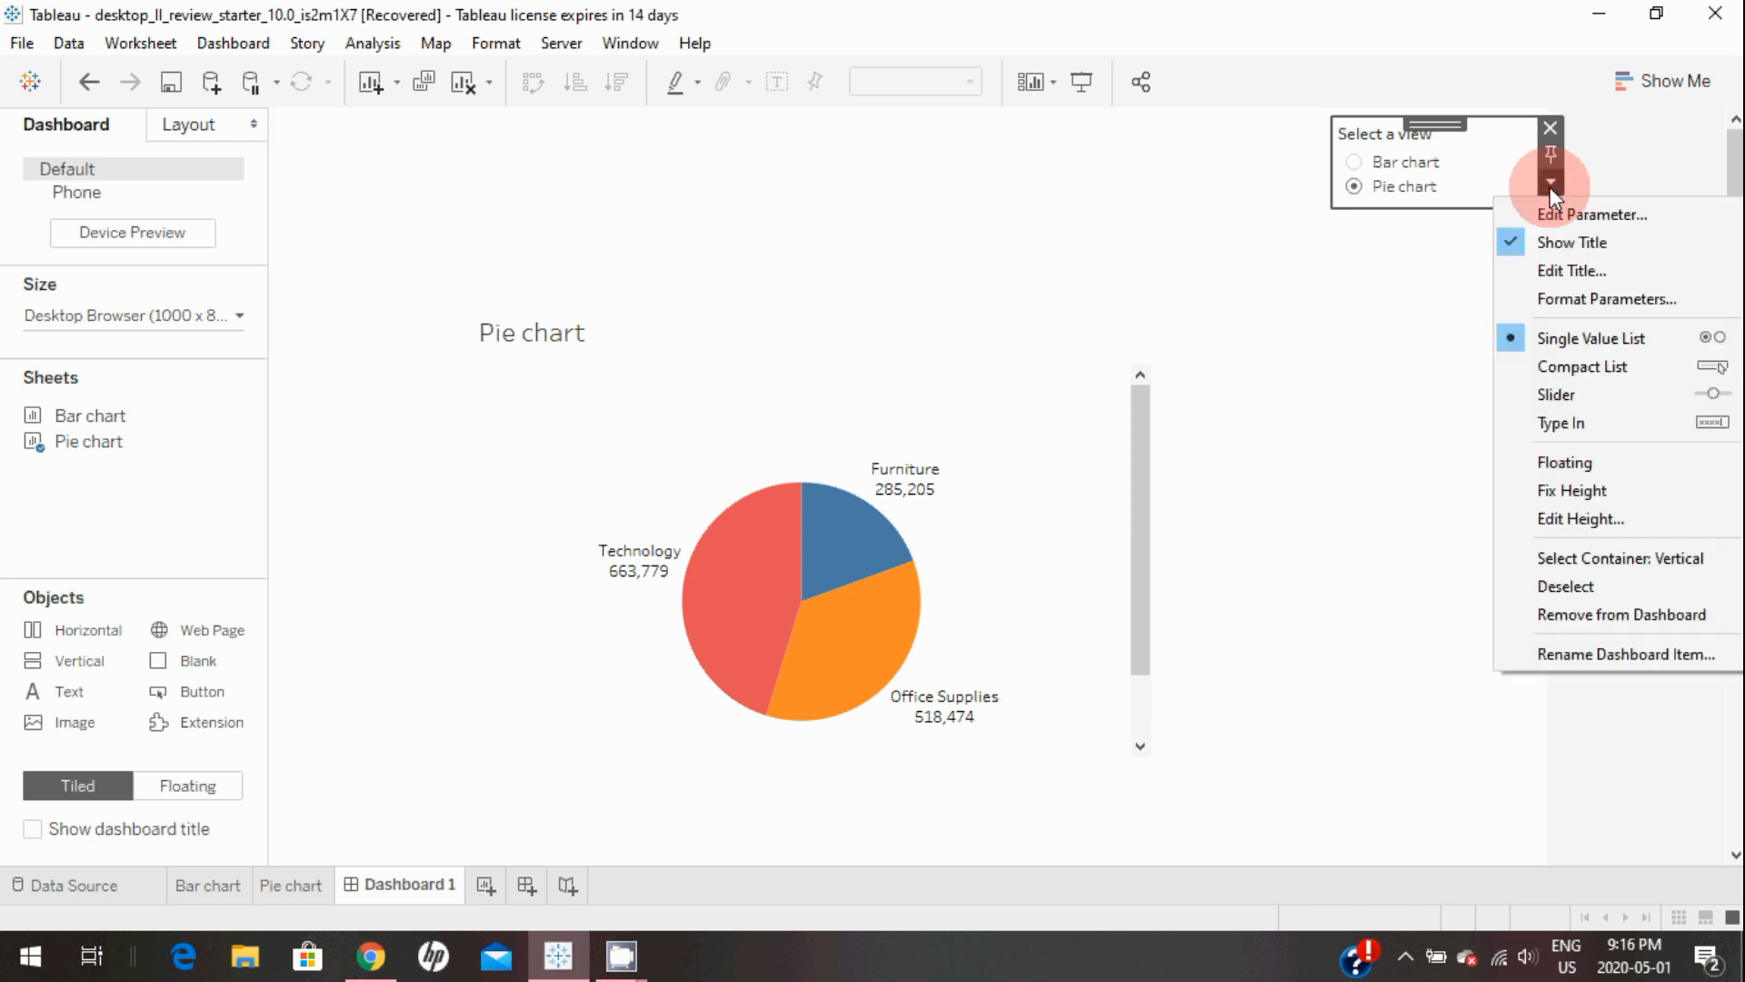
{"action": "left_click", "coordinate": [1547, 459]}
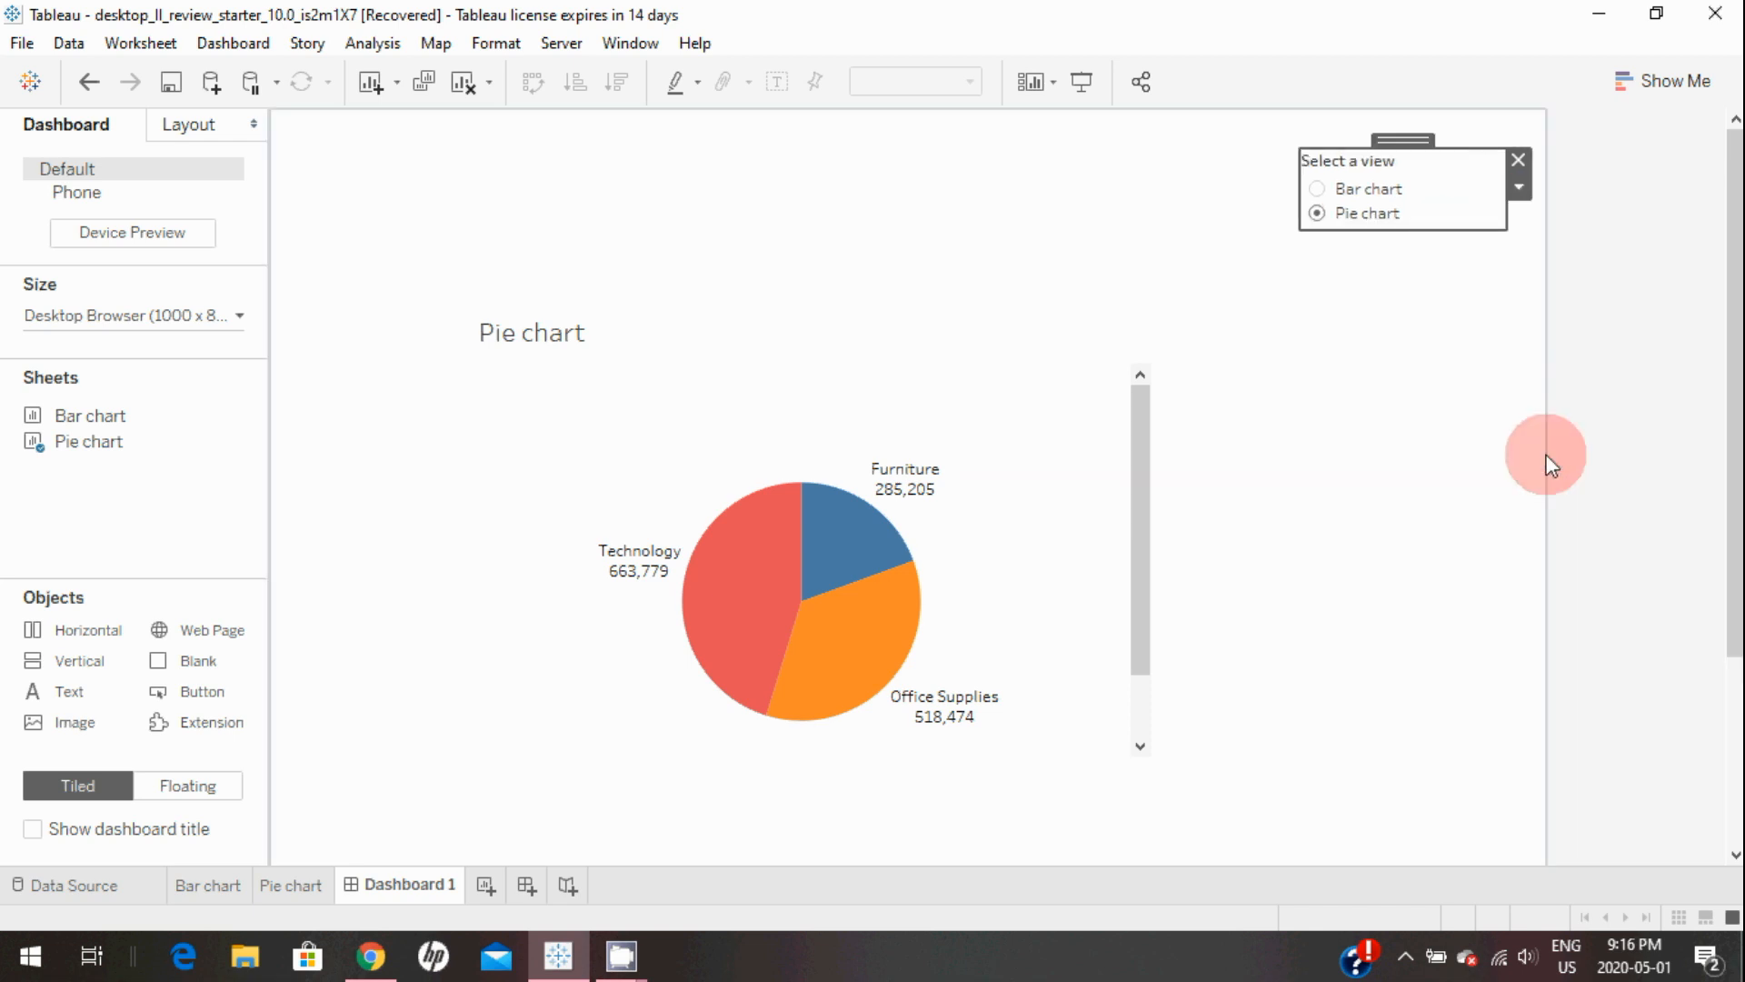
{"action": "left_click_drag", "start_coordinate": [1423, 124], "coordinate": [1007, 205]}
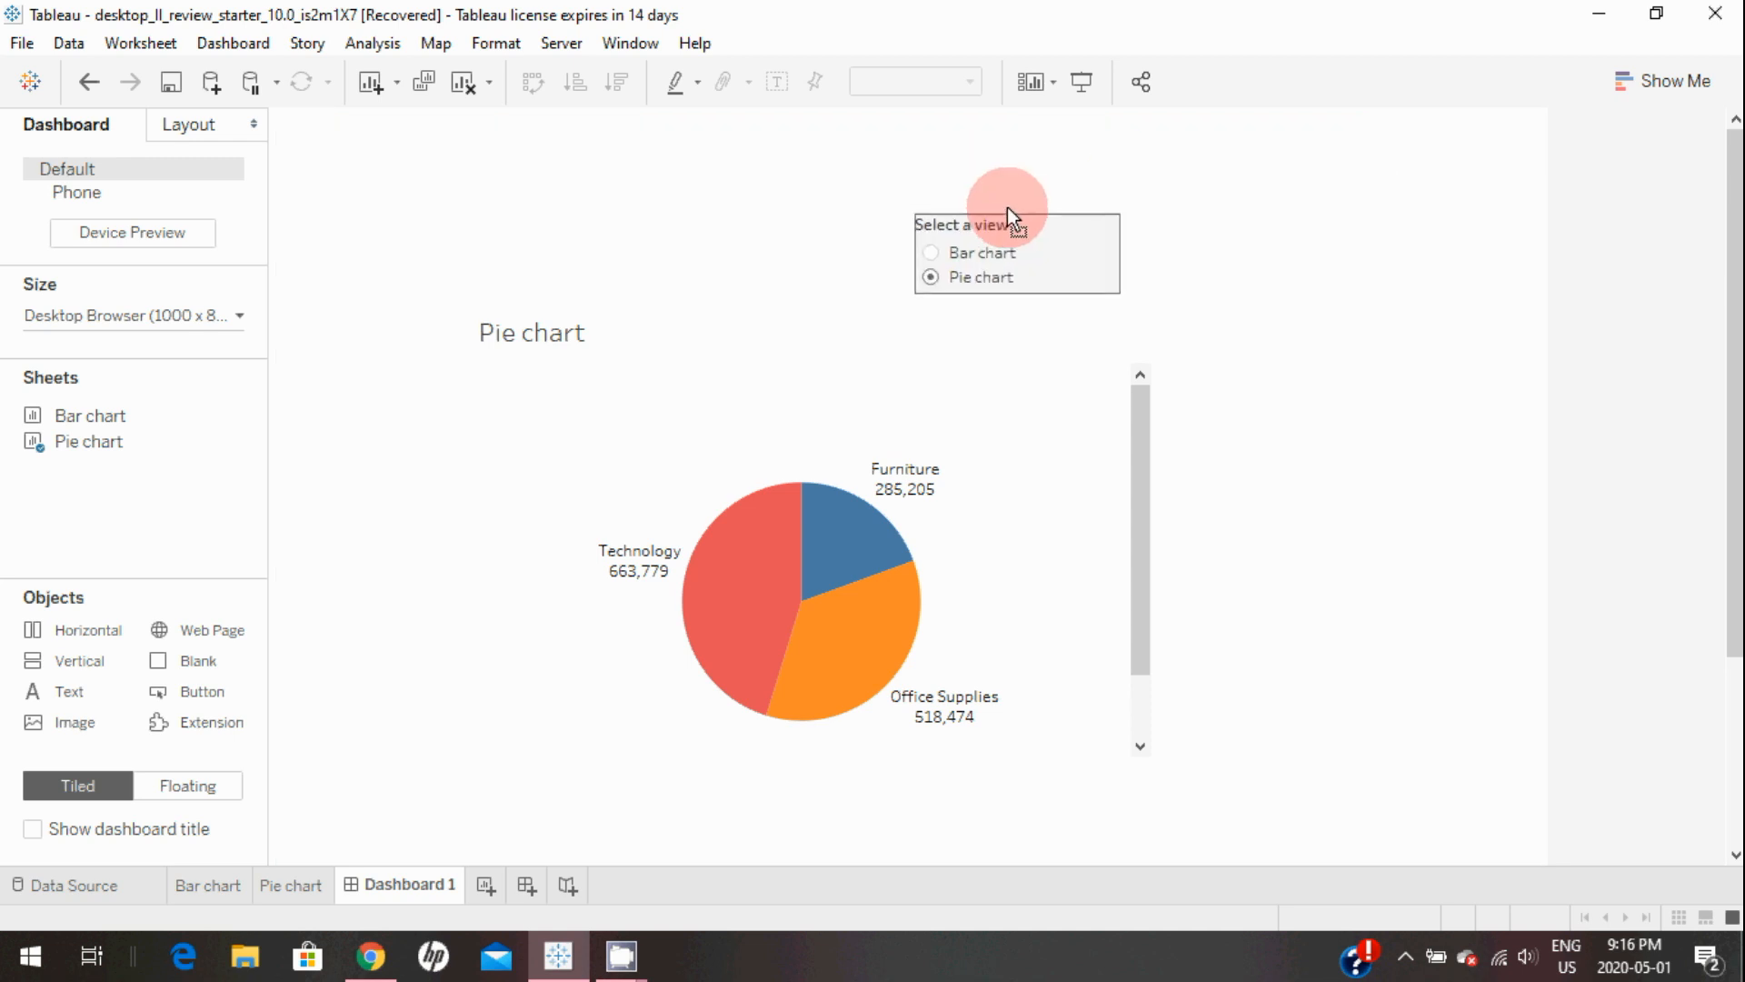
Step: Fit the Pie chart sheet to Entire View and hide its title
{"action": "left_click", "coordinate": [939, 421]}
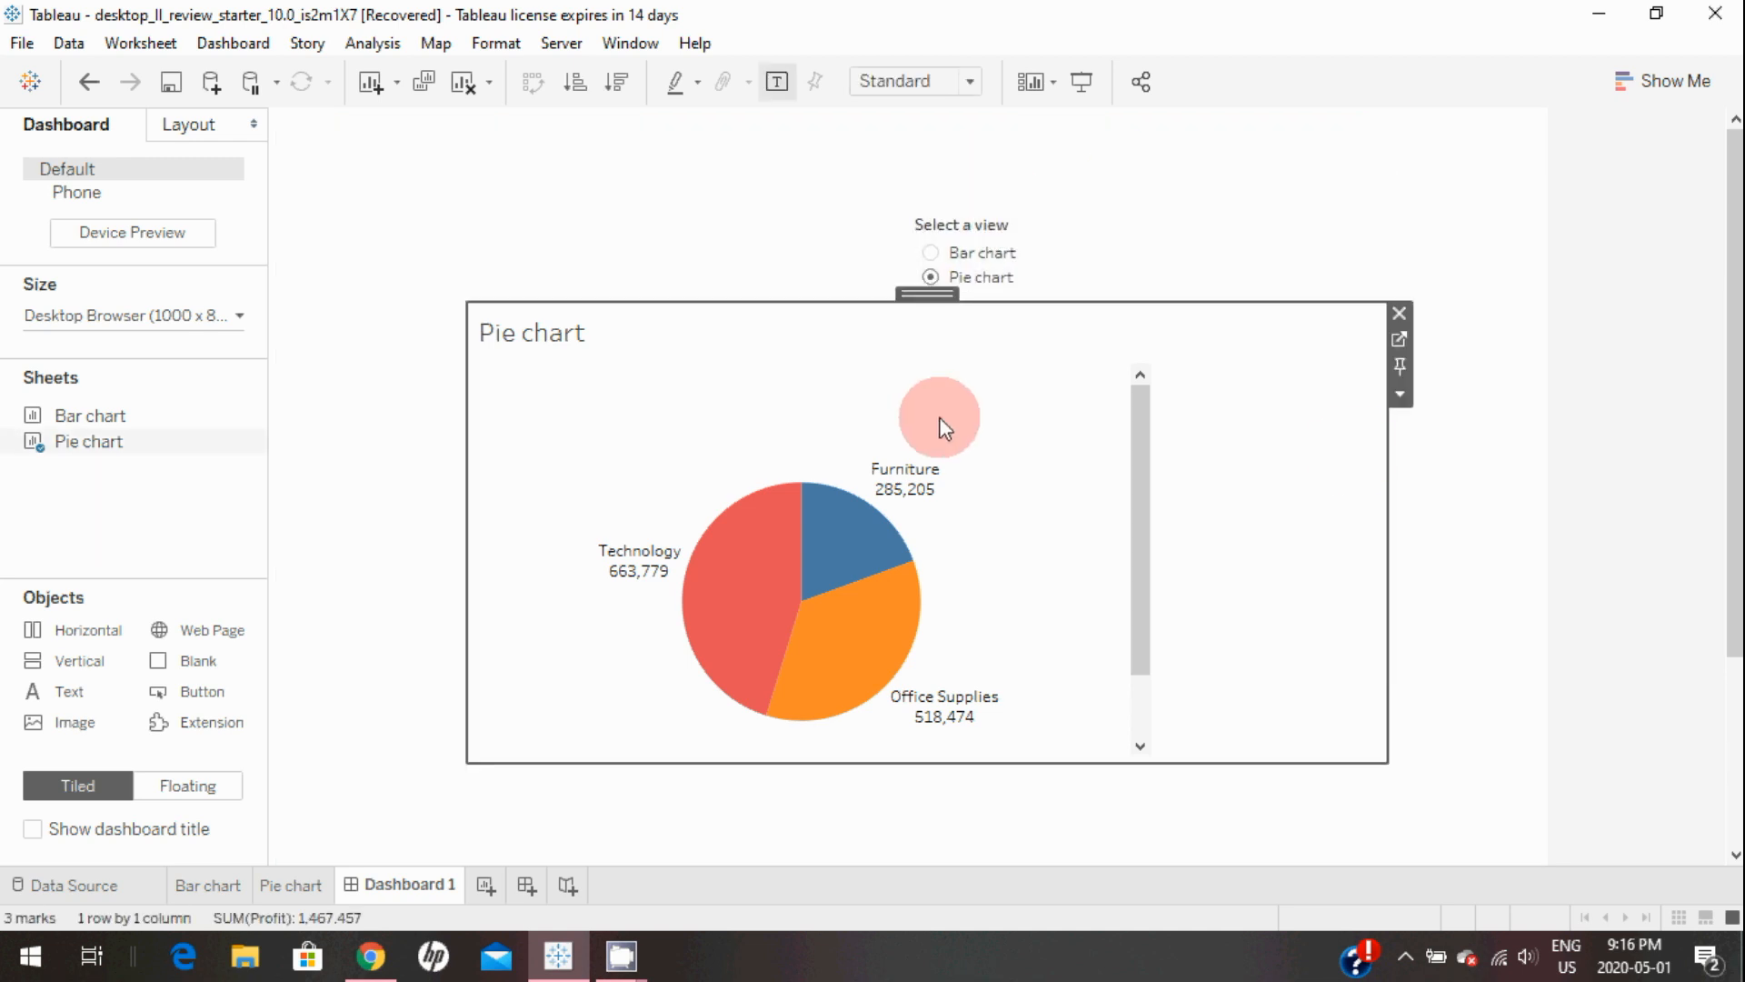
{"action": "left_click", "coordinate": [1400, 394]}
{"action": "mouse_move", "coordinate": [1420, 430]}
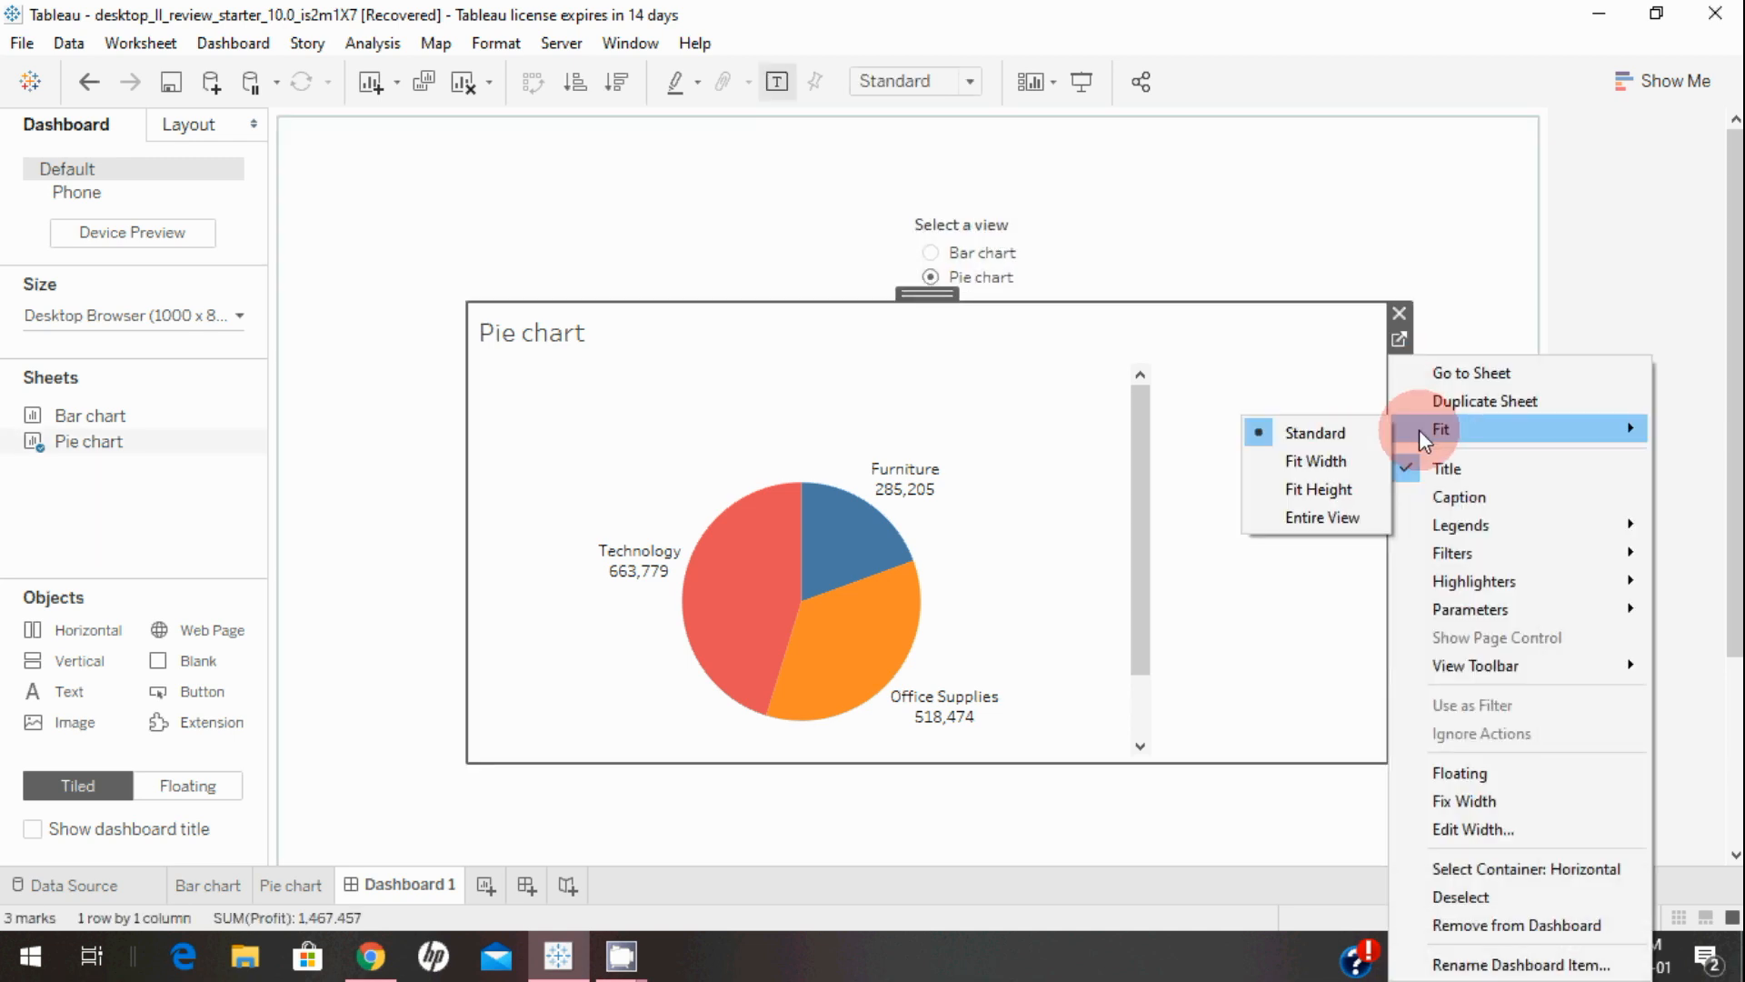
{"action": "left_click", "coordinate": [1336, 515]}
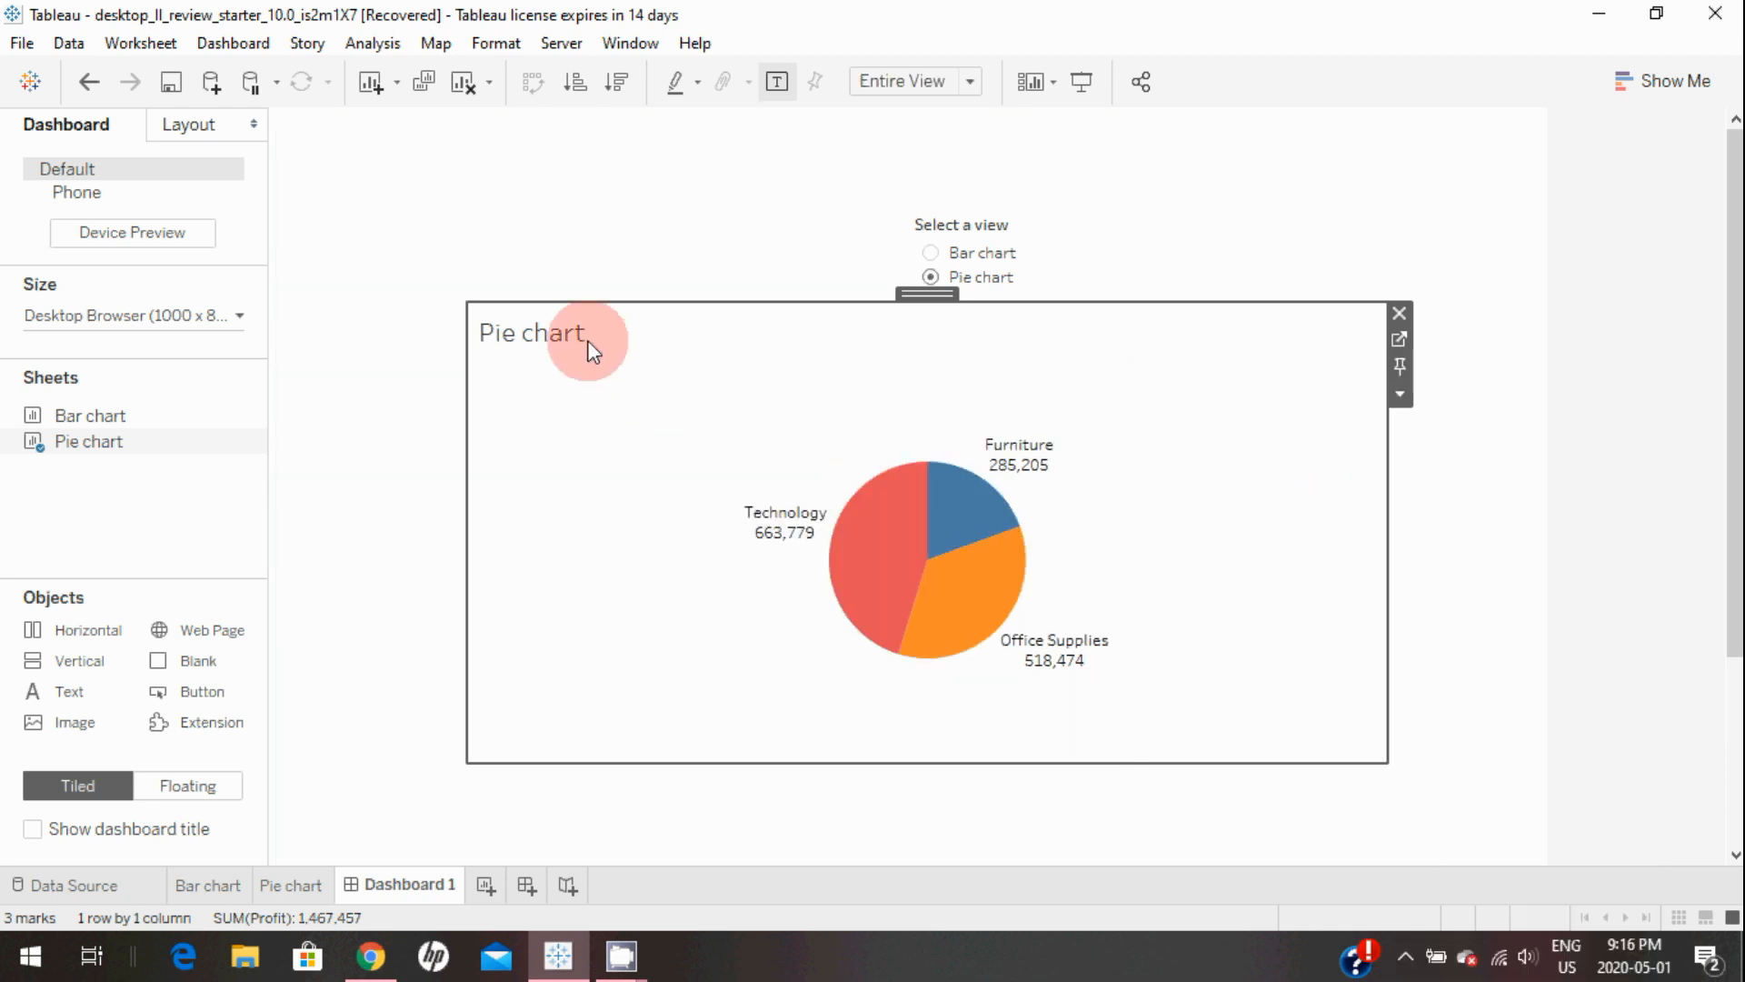
{"action": "right_click", "coordinate": [556, 338]}
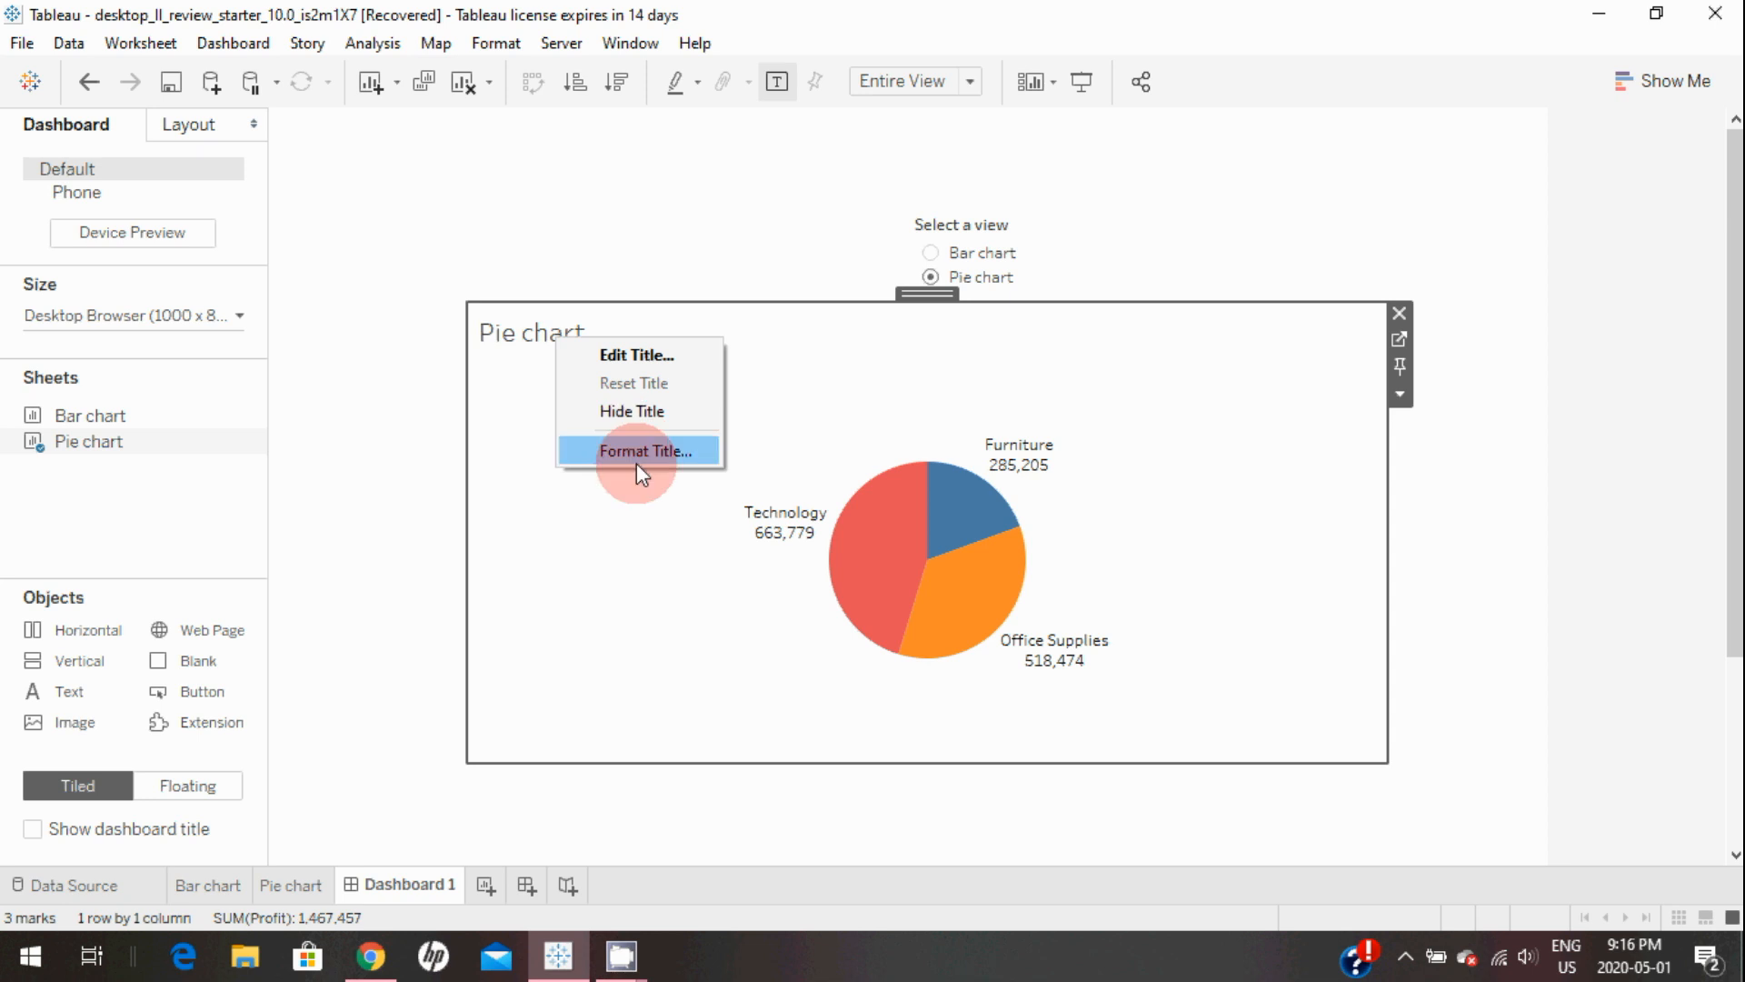
{"action": "left_click", "coordinate": [634, 414]}
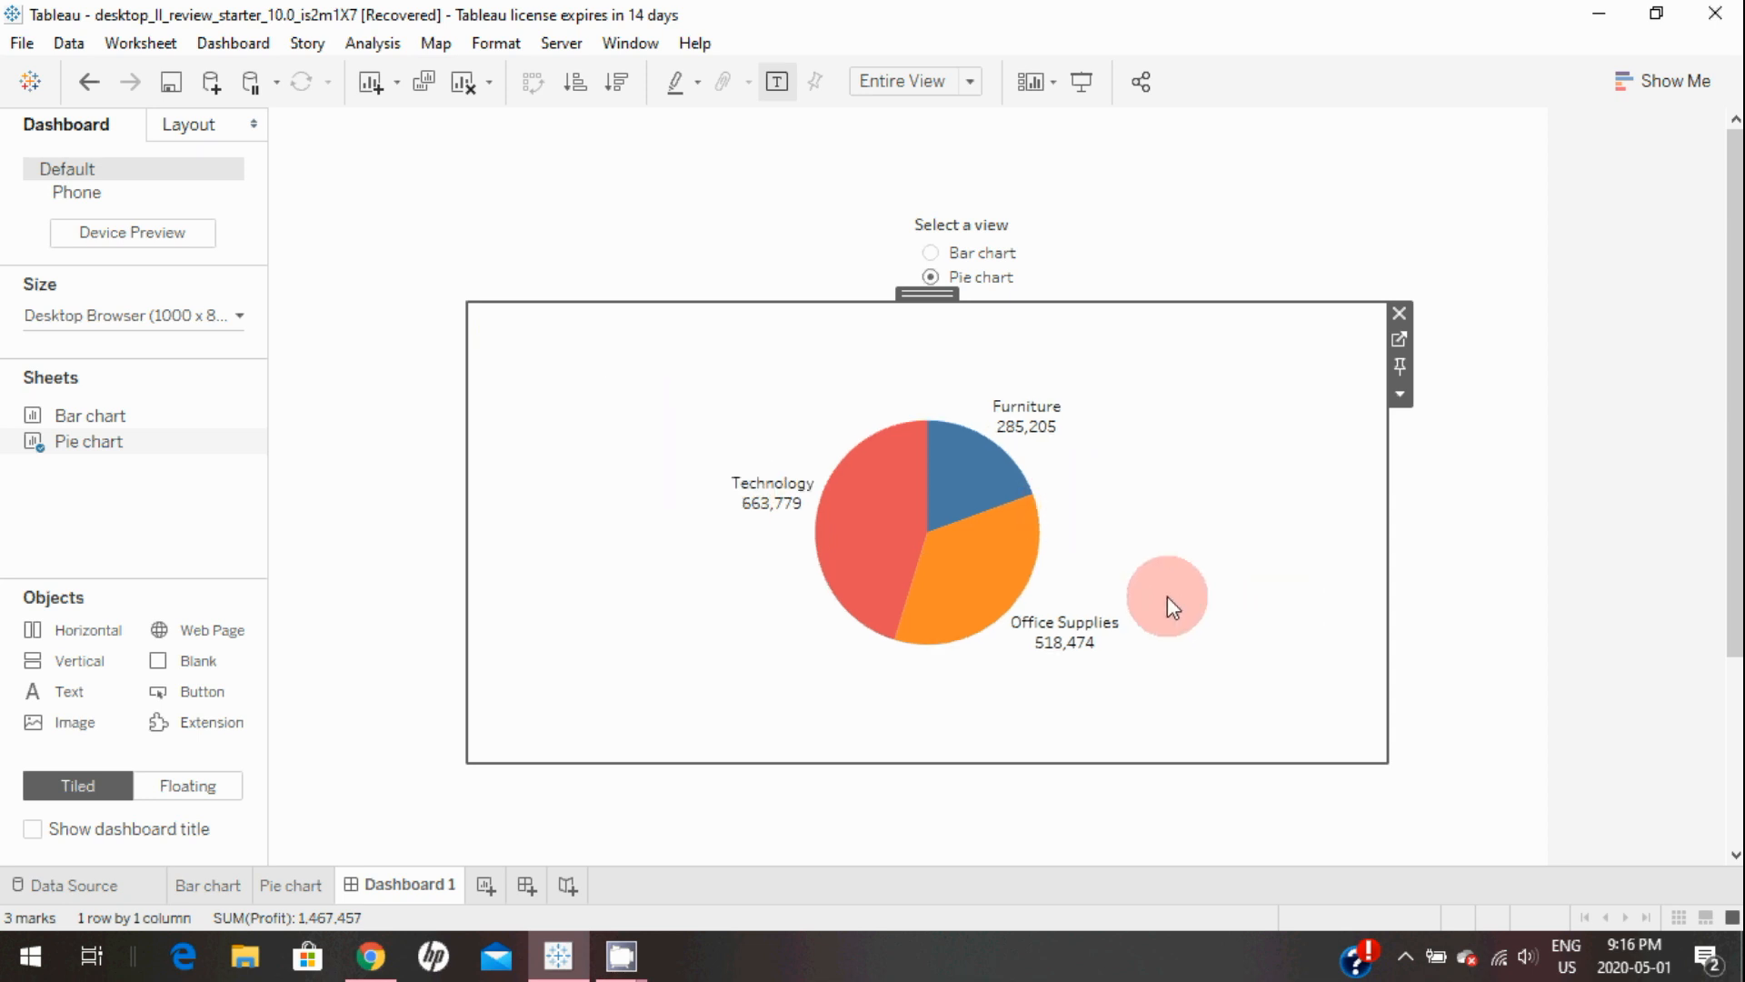
Step: Move the floating "Select a view" control farther right above the chart container
{"action": "left_click", "coordinate": [974, 218]}
{"action": "left_click_drag", "start_coordinate": [974, 218], "coordinate": [1182, 202]}
{"action": "left_click", "coordinate": [1145, 469]}
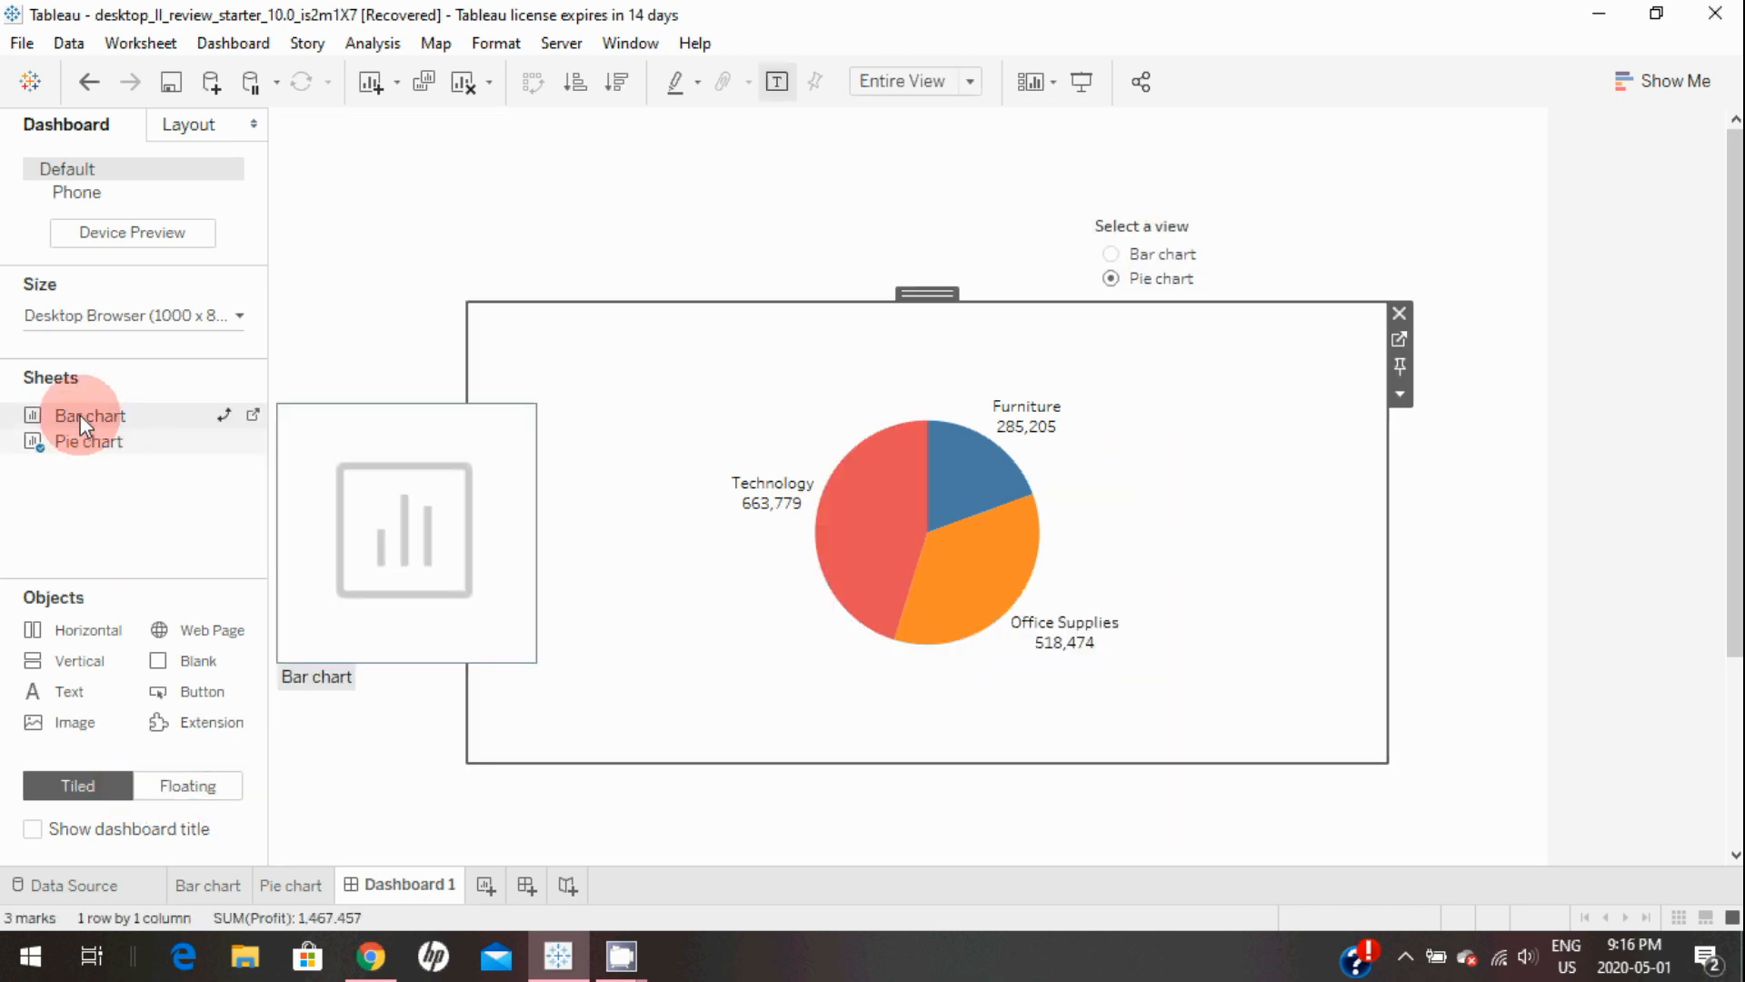
Step: Add the Bar chart sheet to the container above the pie chart and switch the parameter to "Bar chart"
{"action": "left_click_drag", "start_coordinate": [80, 415], "coordinate": [738, 412]}
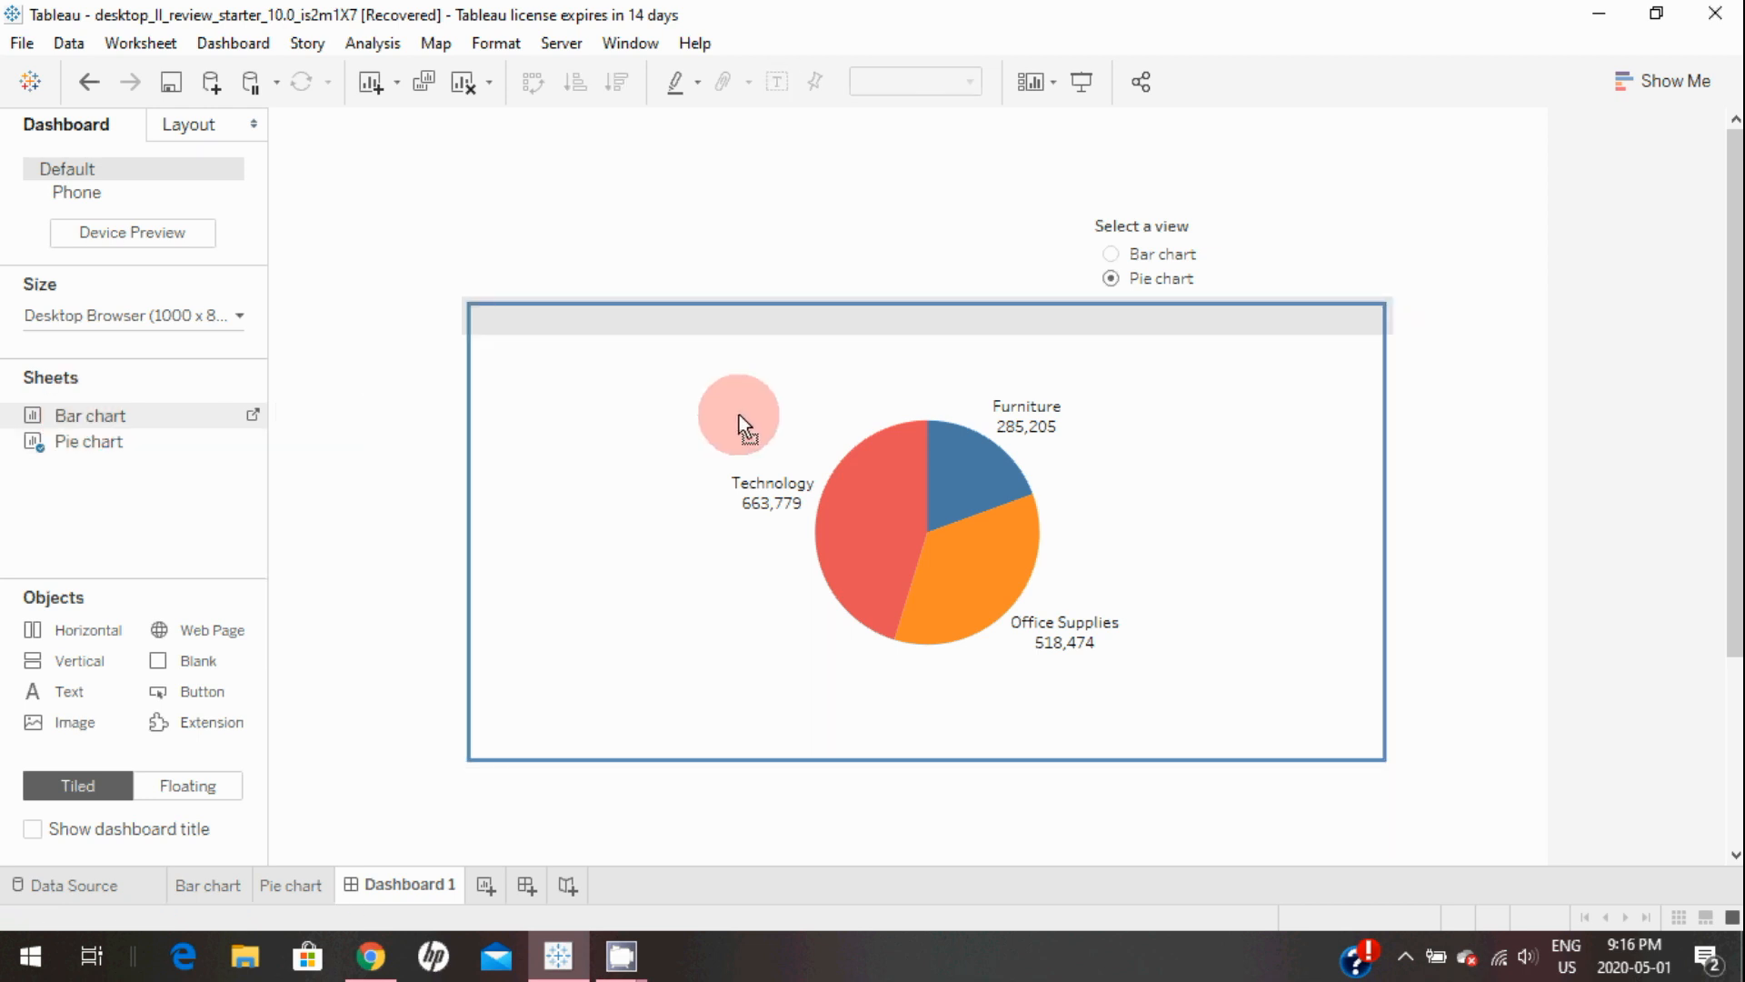
{"action": "left_click_drag", "start_coordinate": [739, 414], "coordinate": [739, 415]}
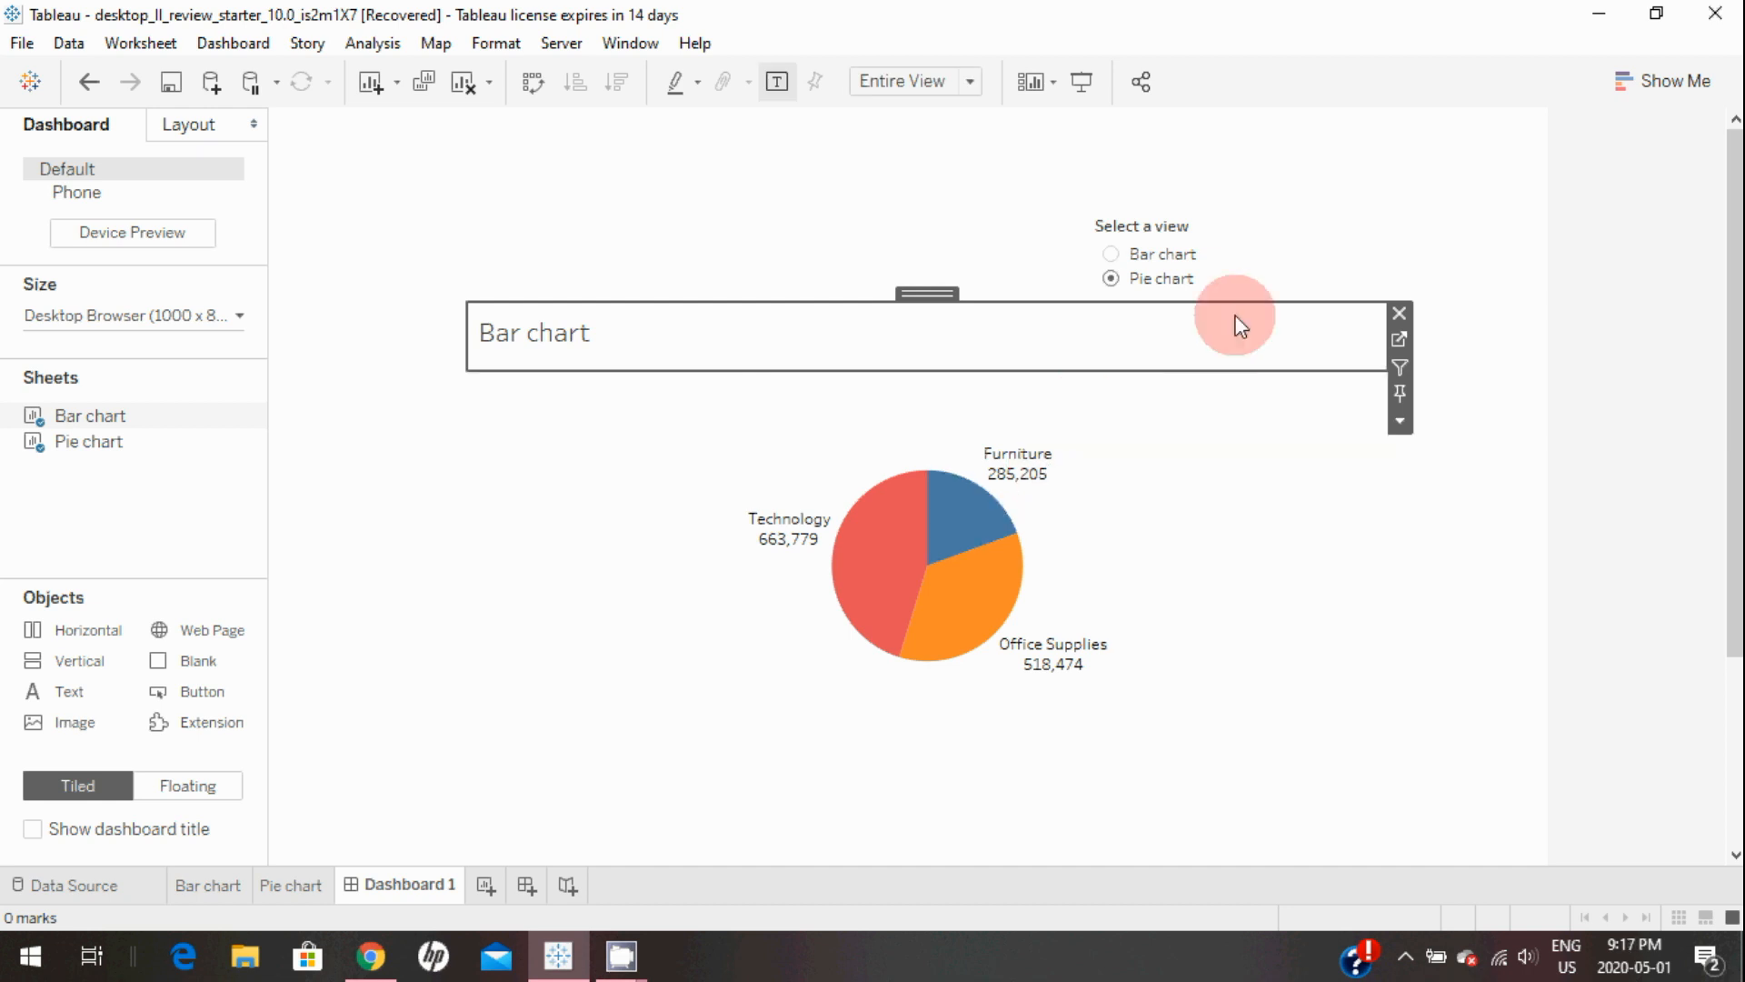
{"action": "left_click", "coordinate": [1109, 261]}
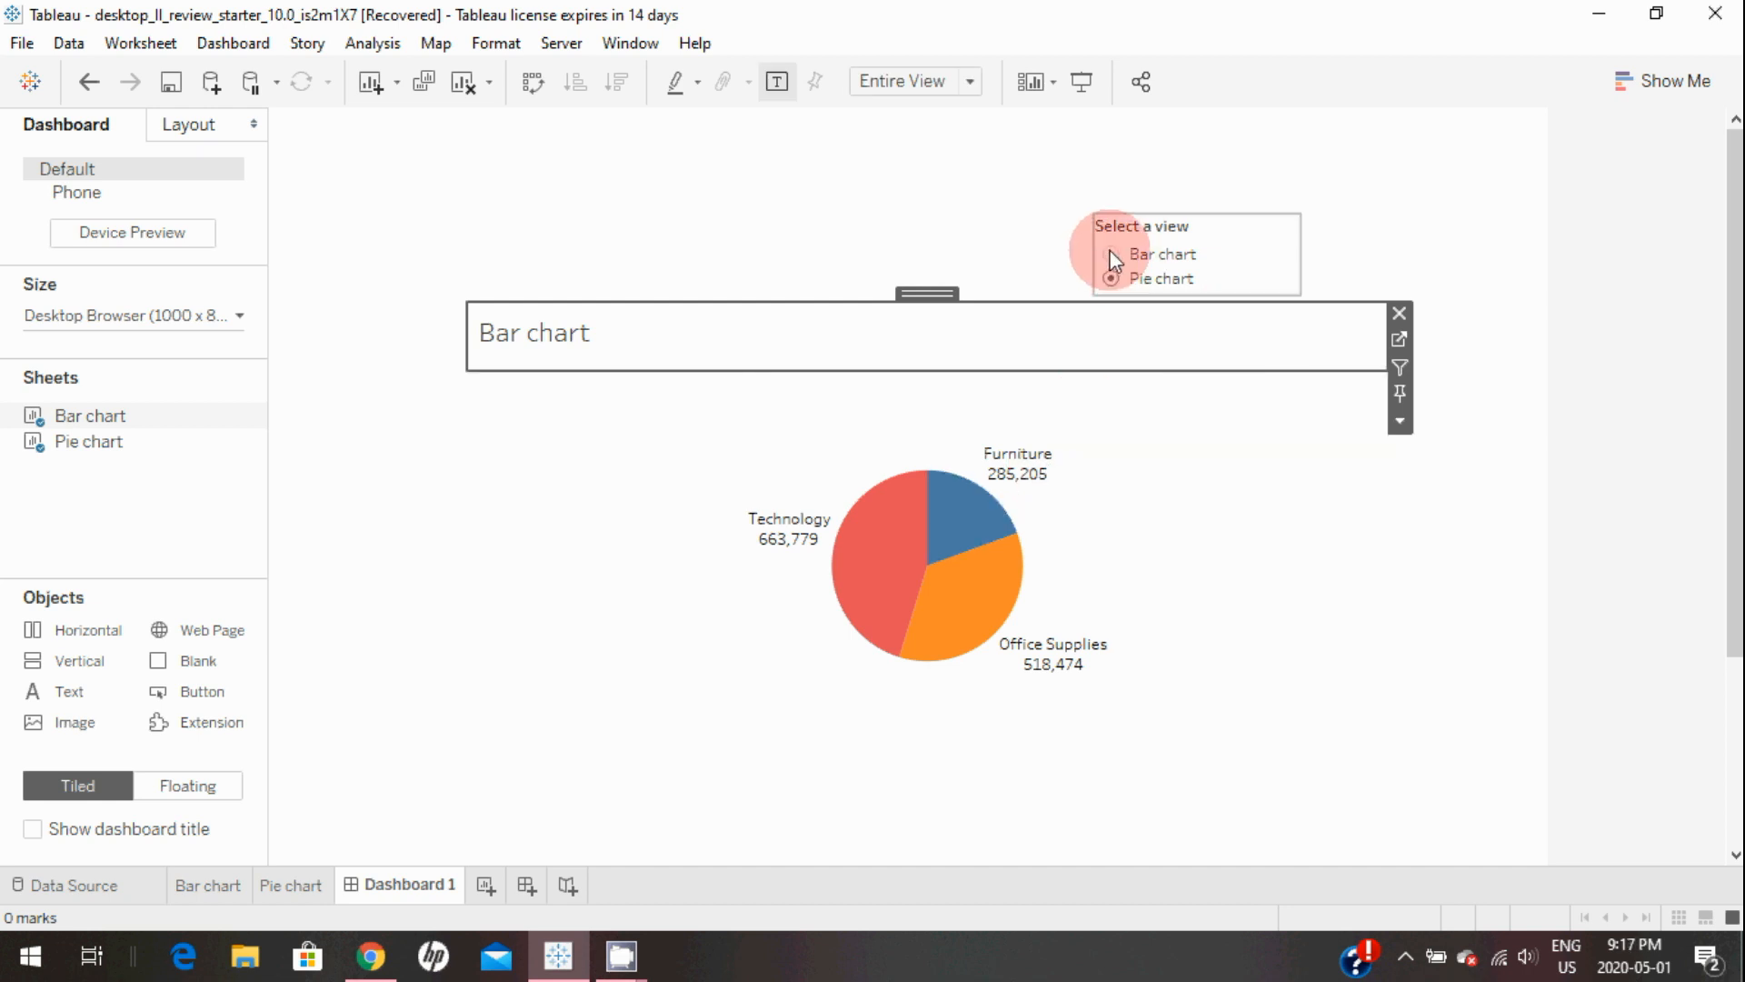
{"action": "left_click", "coordinate": [1111, 256]}
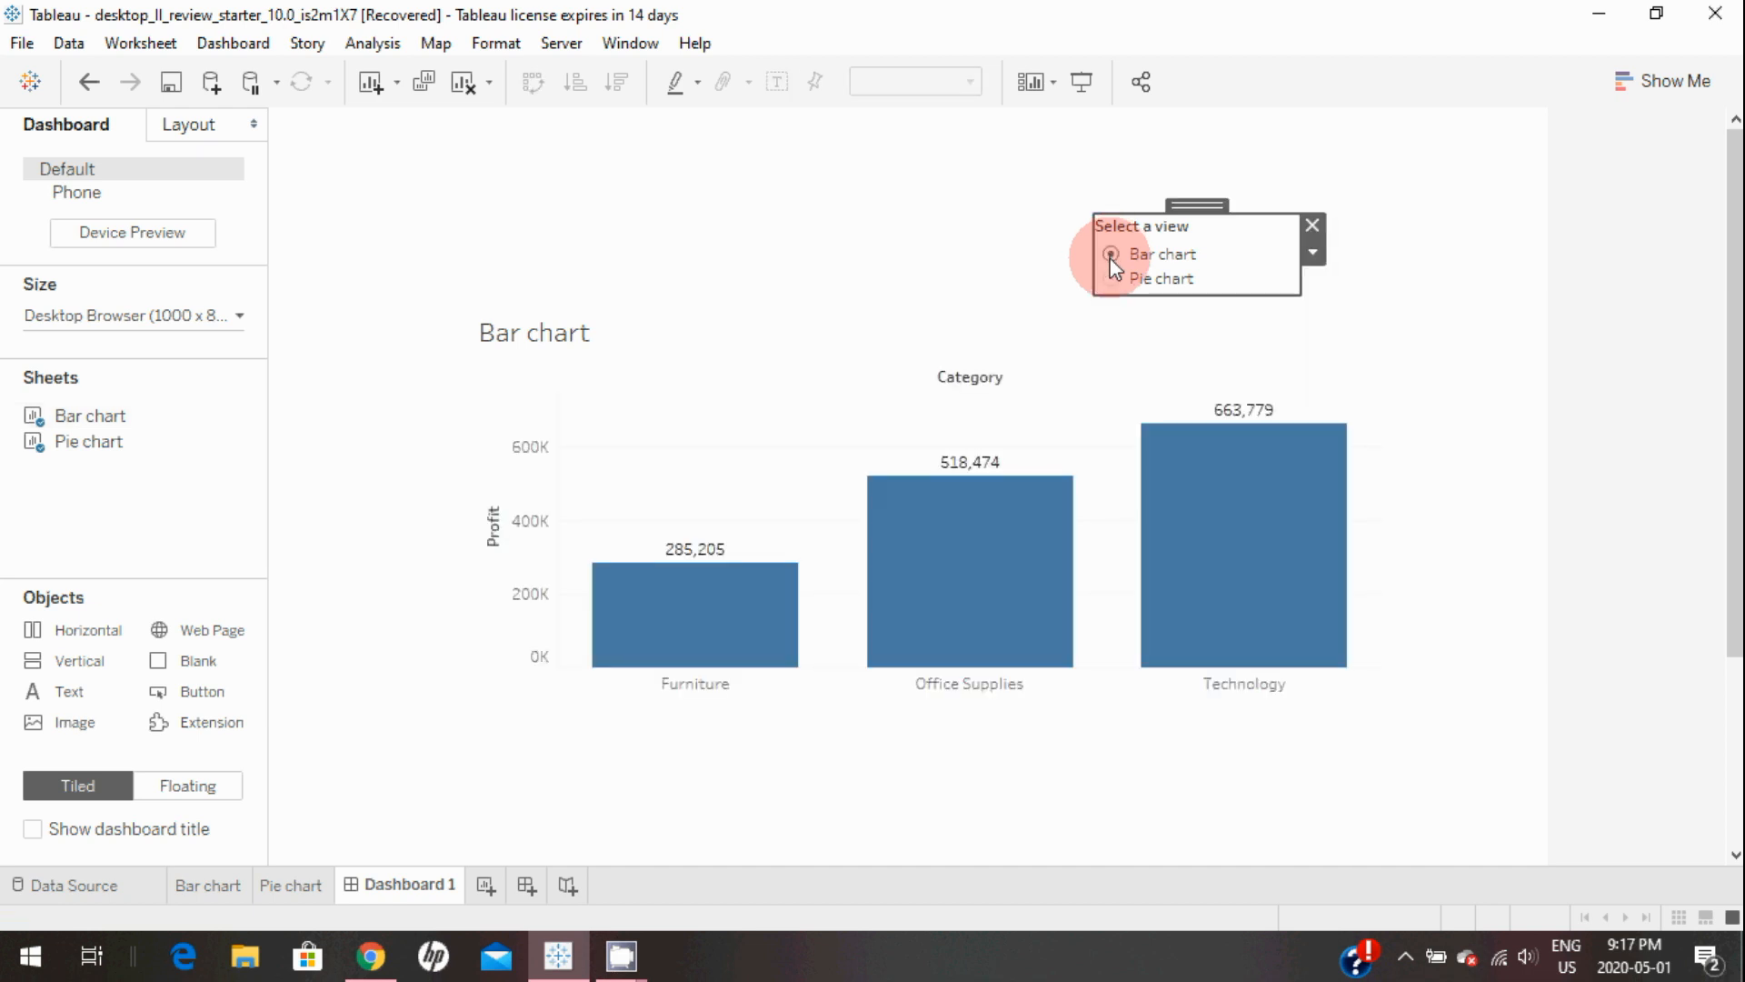
Step: Hide the title of the Bar chart sheet on the dashboard
{"action": "left_click", "coordinate": [1106, 374]}
{"action": "left_click", "coordinate": [1123, 280]}
{"action": "left_click", "coordinate": [609, 384]}
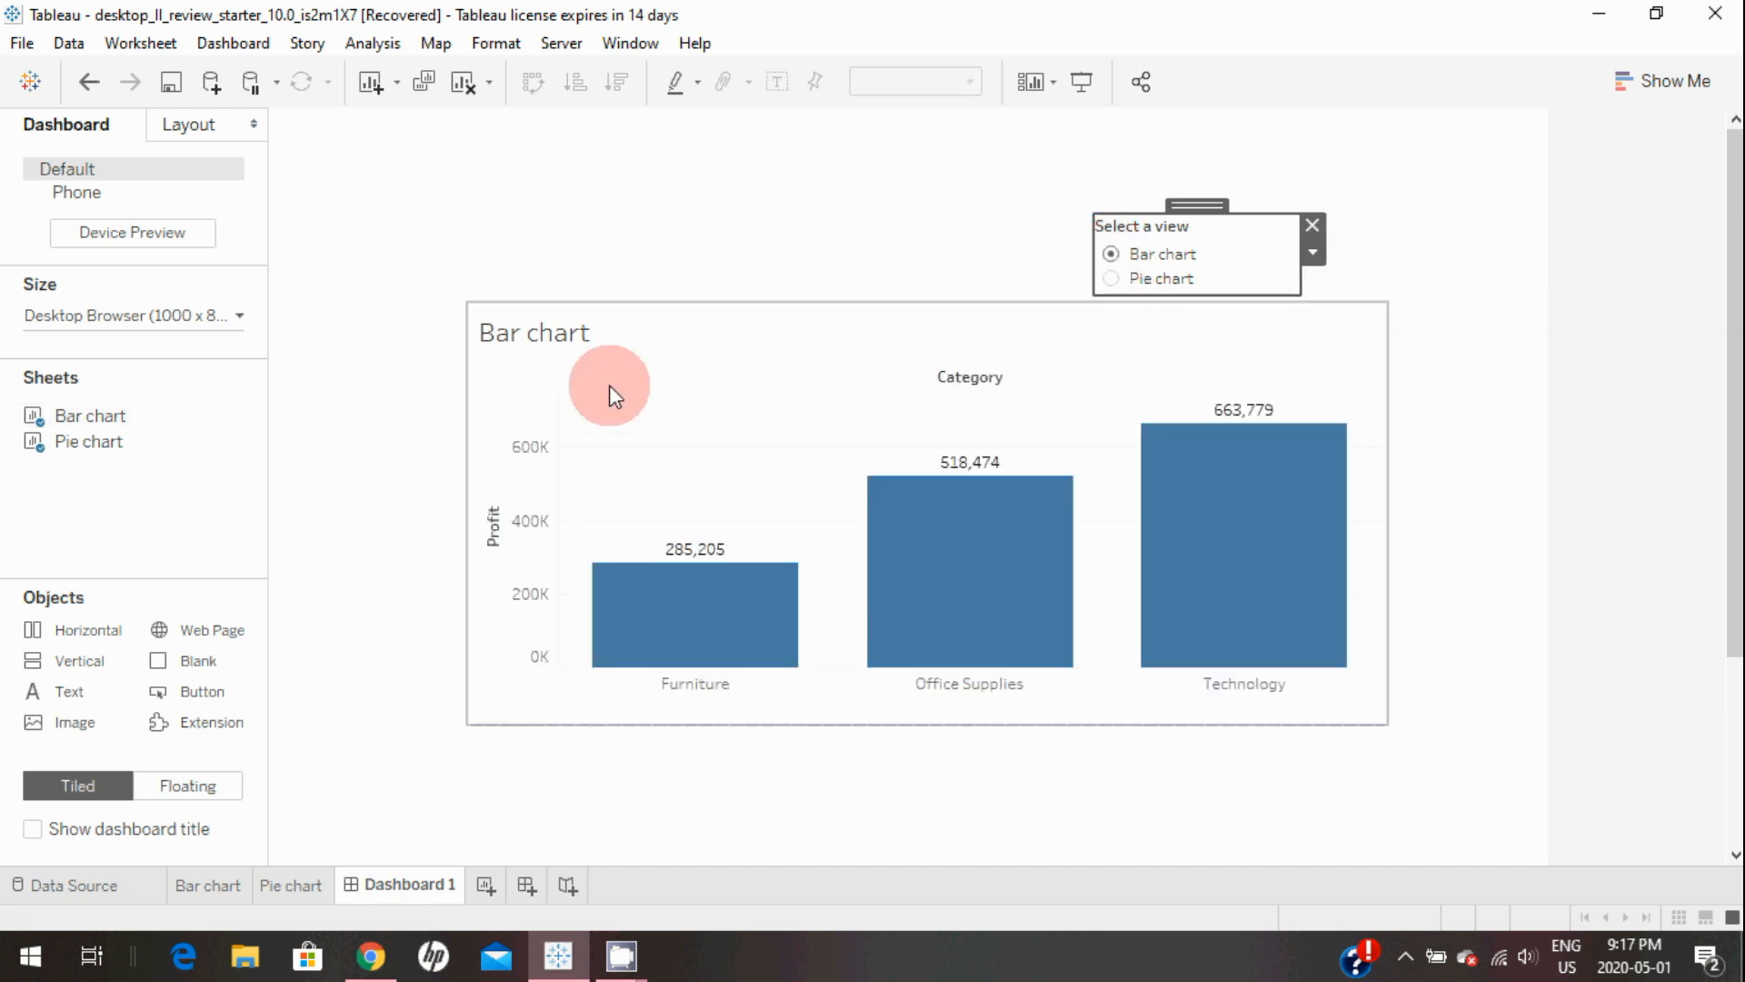
{"action": "right_click", "coordinate": [618, 336]}
{"action": "left_click", "coordinate": [662, 420]}
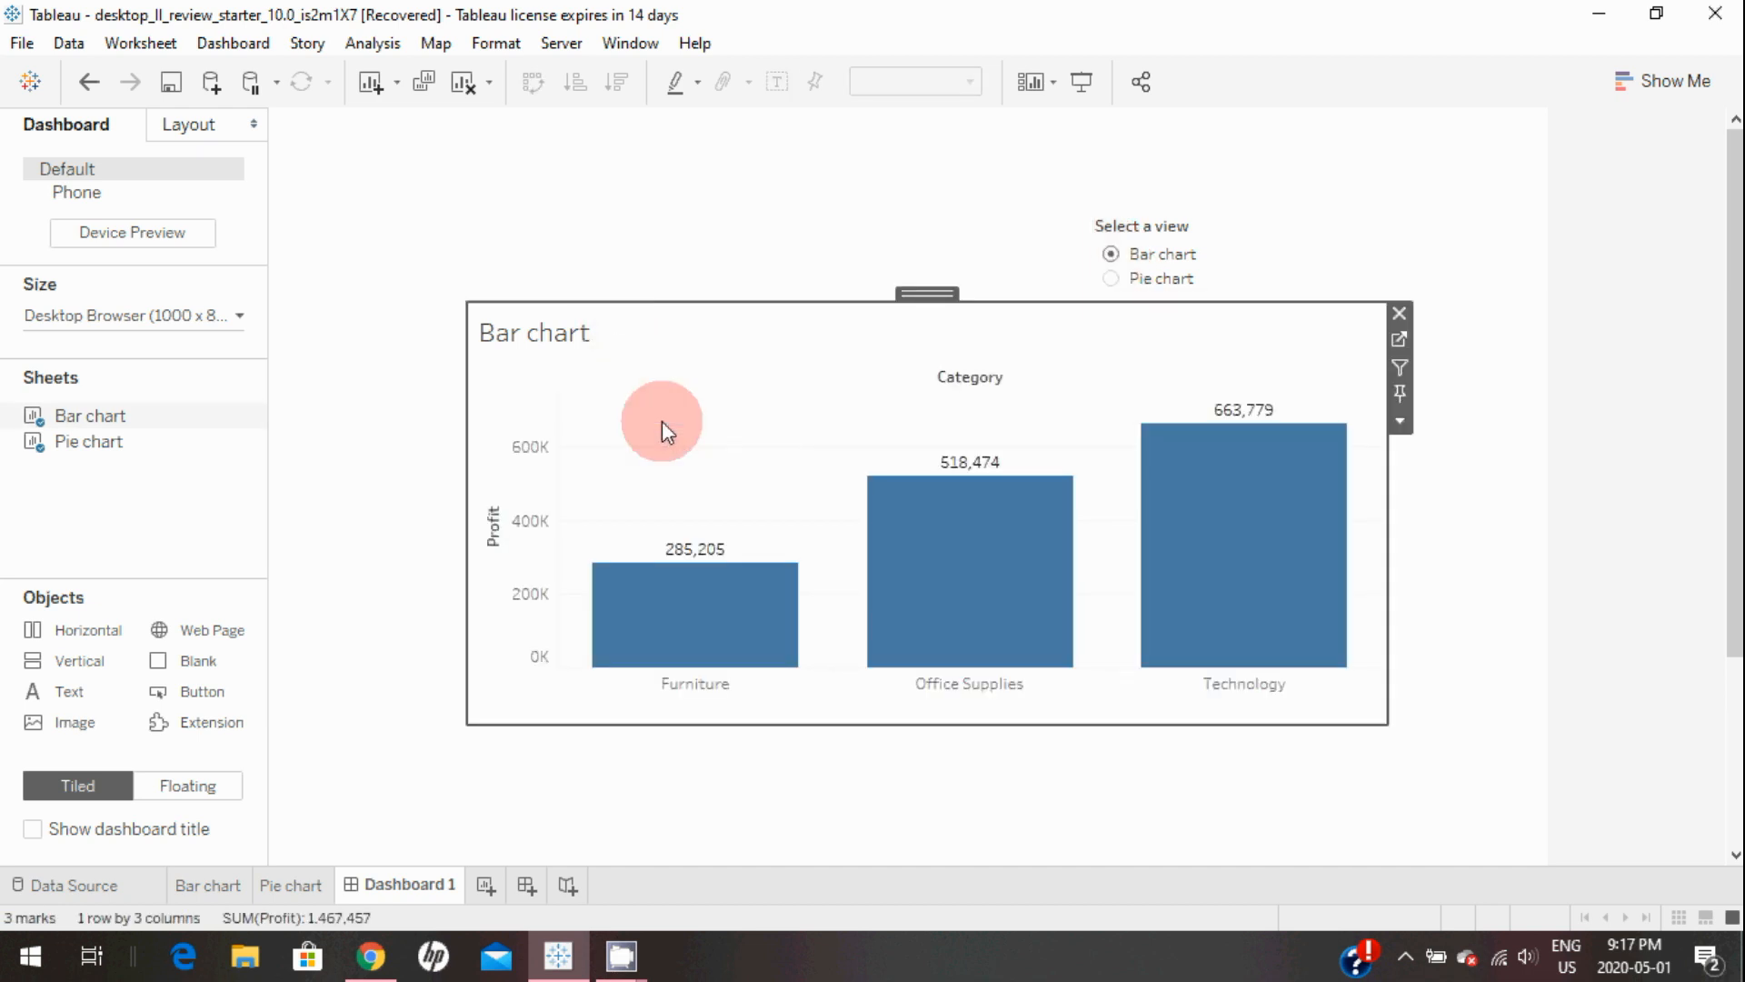
Step: Alternate the "Select a view" parameter between "Pie chart" and "Bar chart" to check the chart swapping on the dashboard
{"action": "left_click", "coordinate": [1115, 276]}
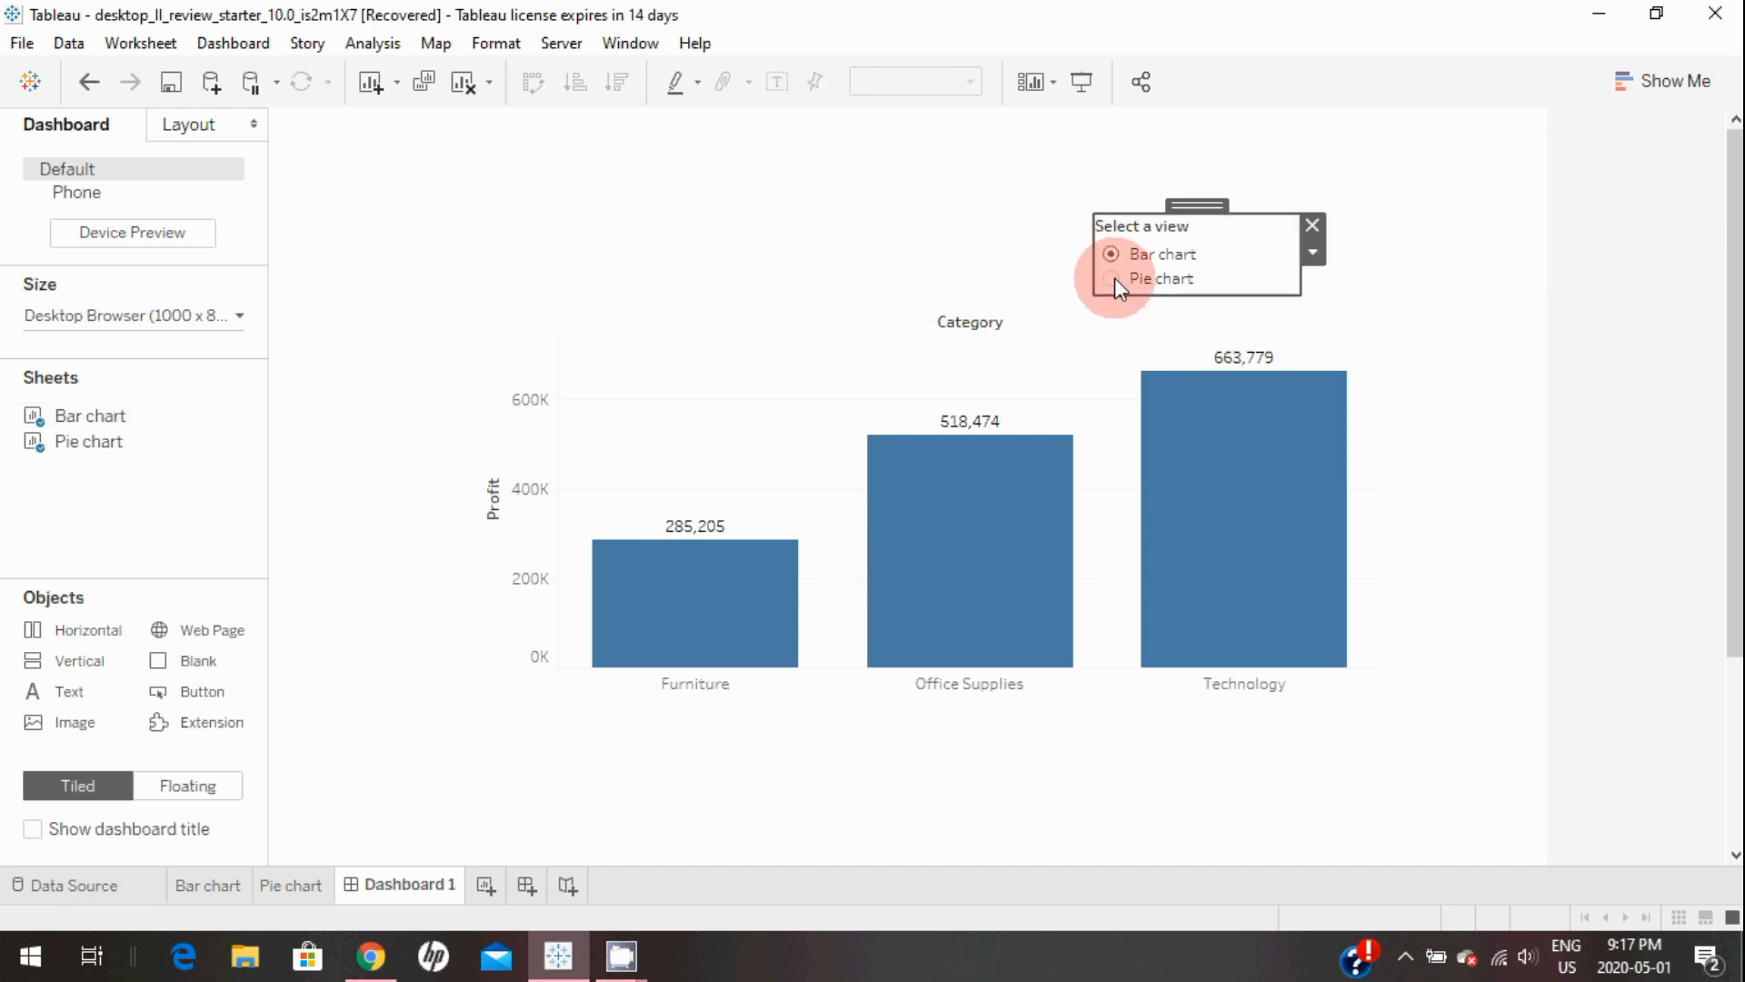
{"action": "left_click", "coordinate": [1115, 277]}
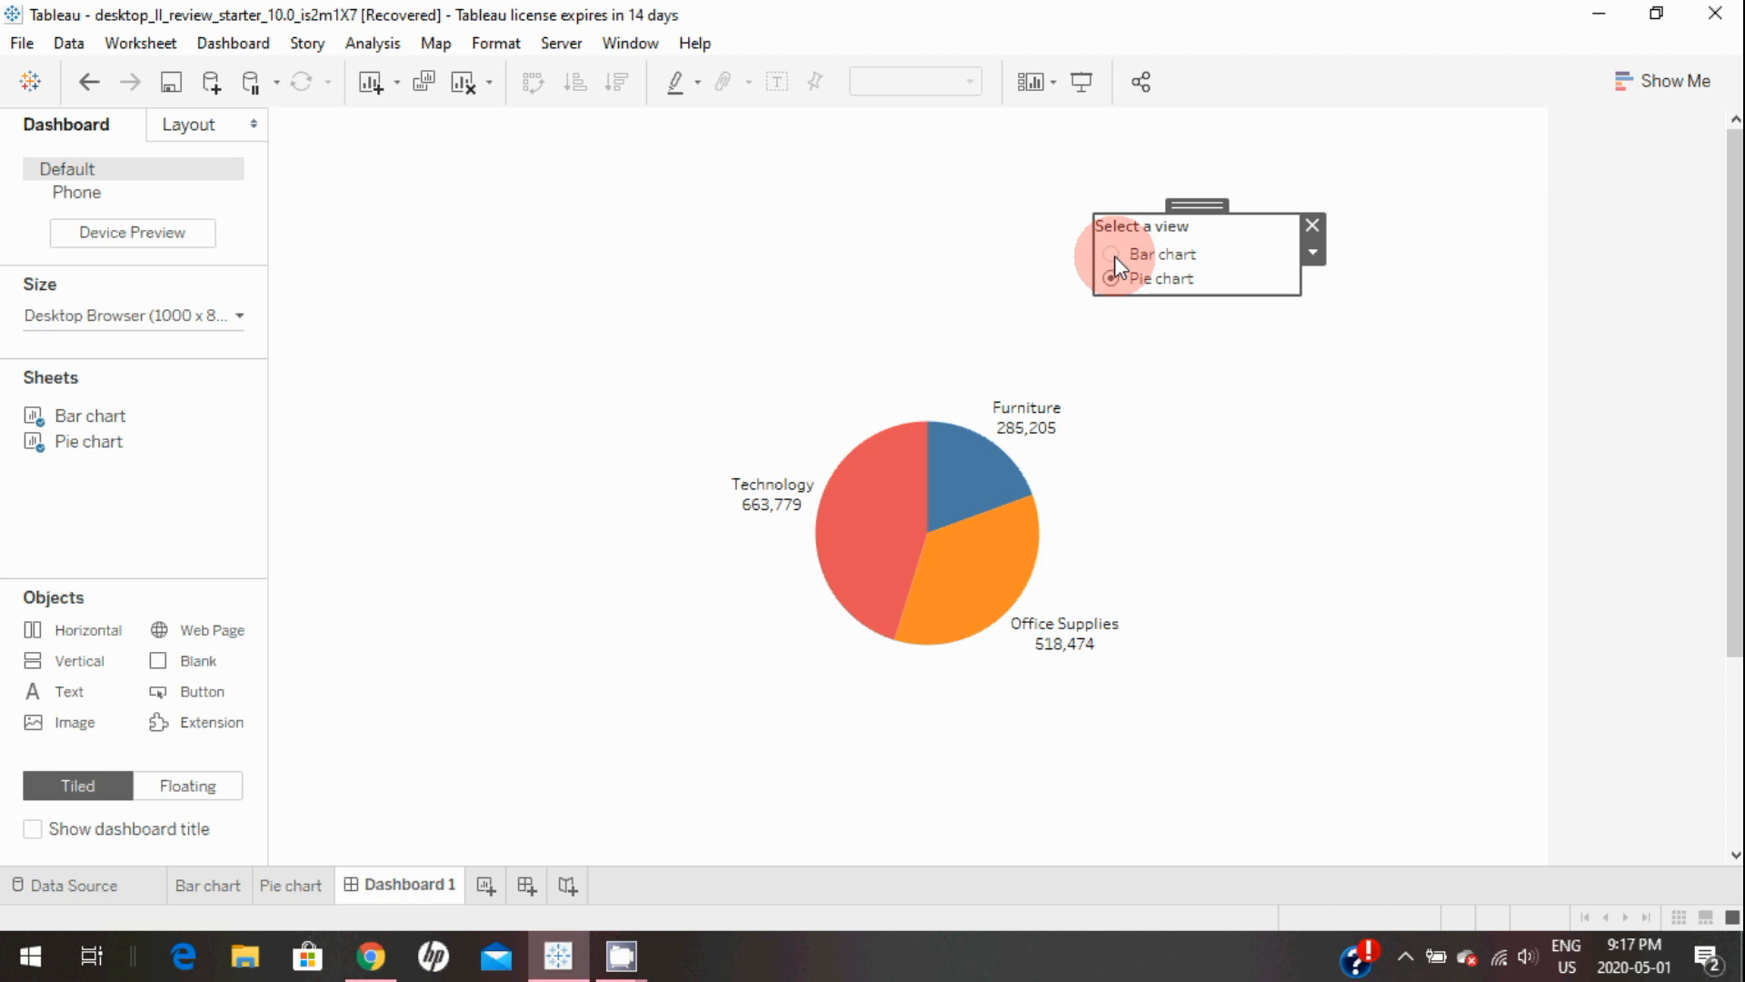
{"action": "left_click", "coordinate": [1115, 254]}
{"action": "left_click", "coordinate": [1115, 277]}
{"action": "left_click", "coordinate": [1111, 255]}
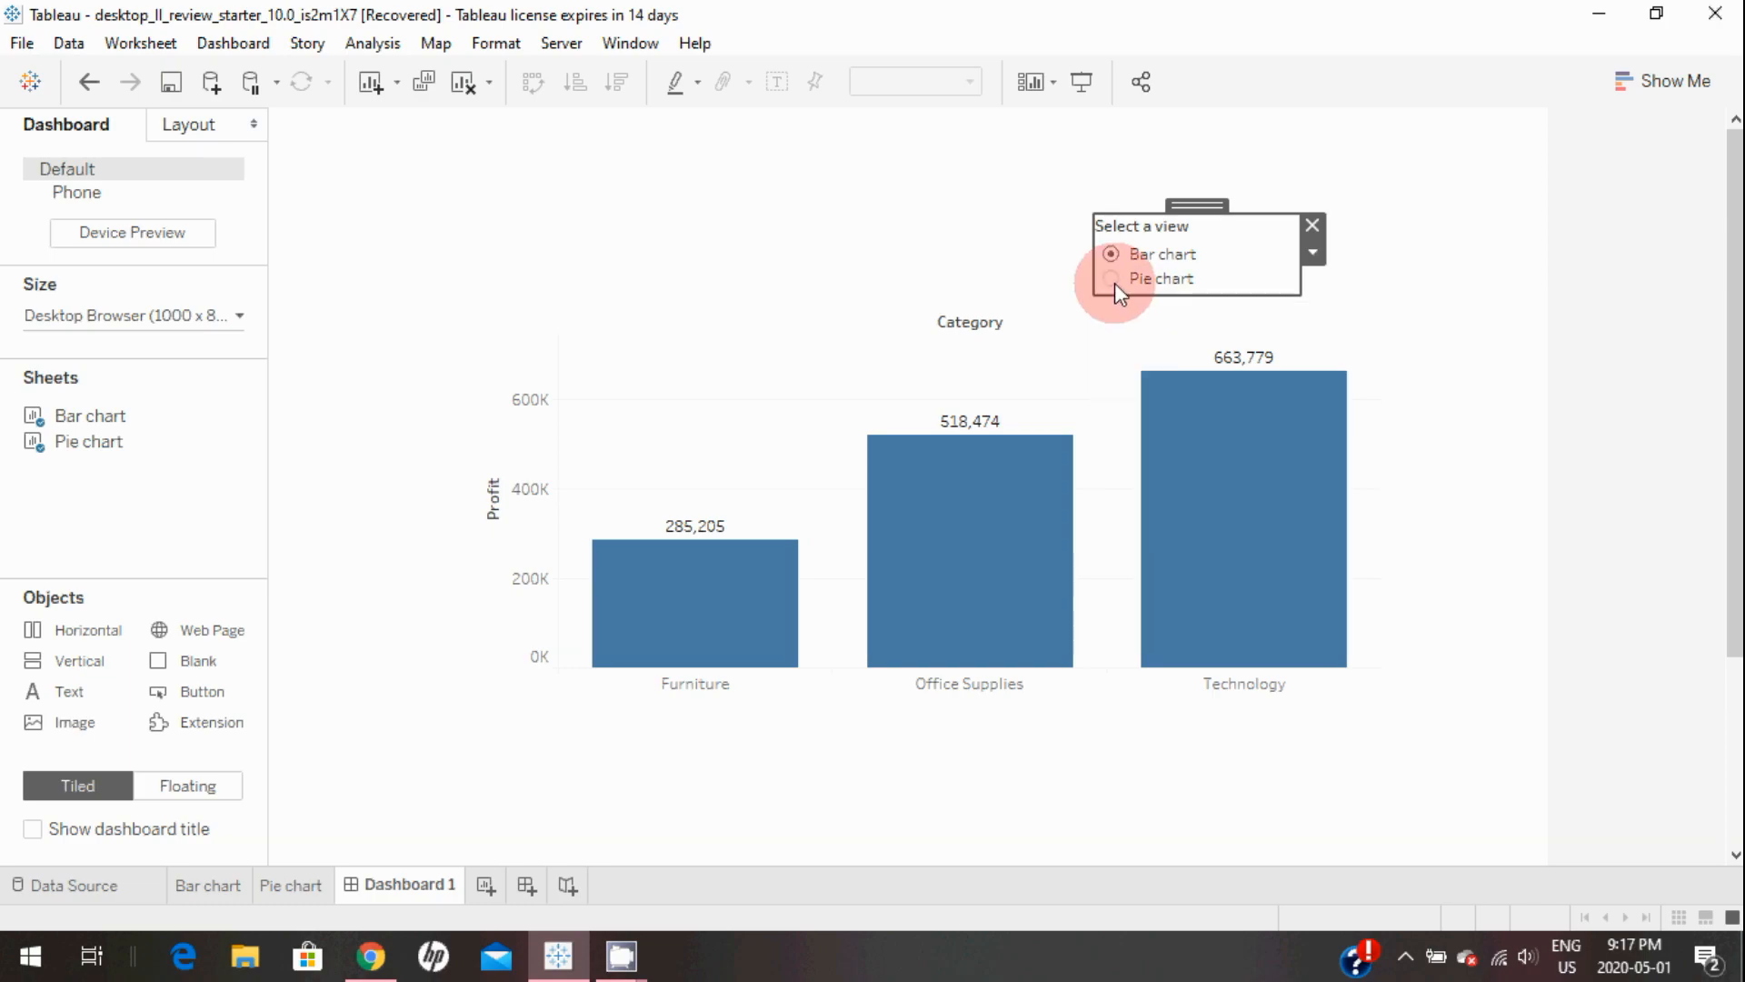